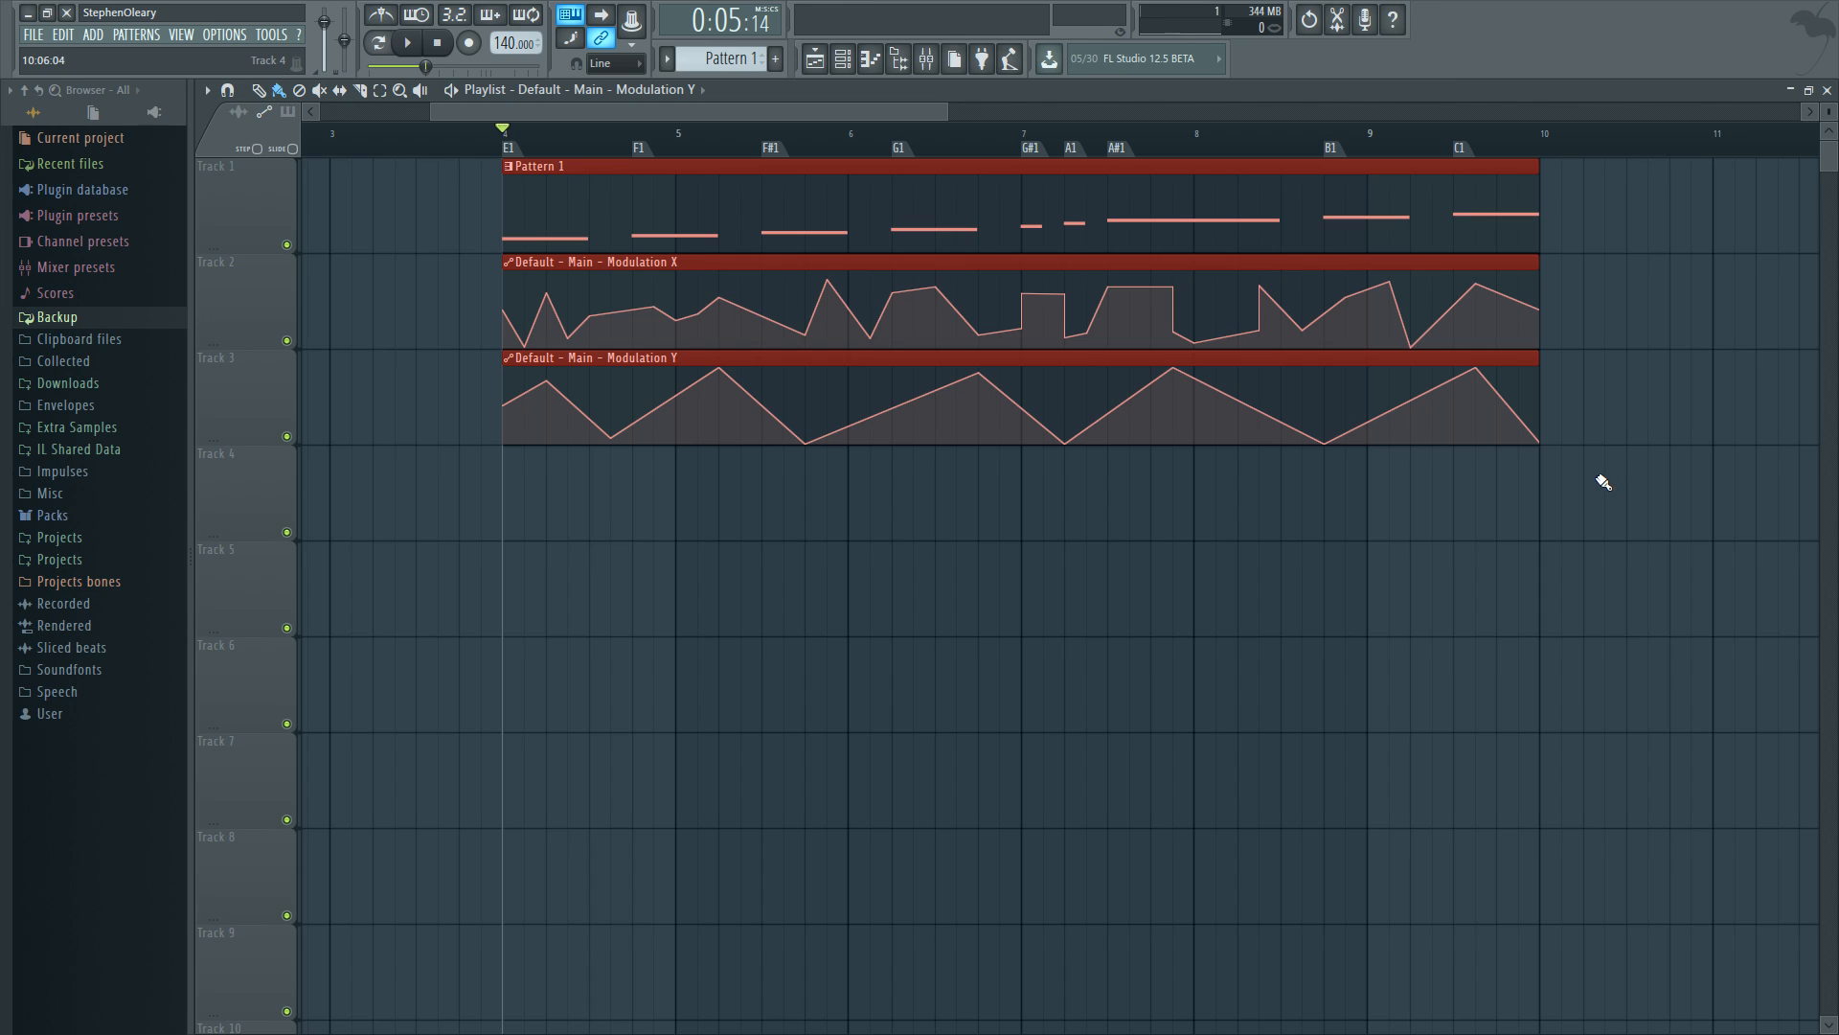
Step: Select the playlist time range from bar 4 to bar 10, leaving the three clips themselves deselected
click(1478, 479)
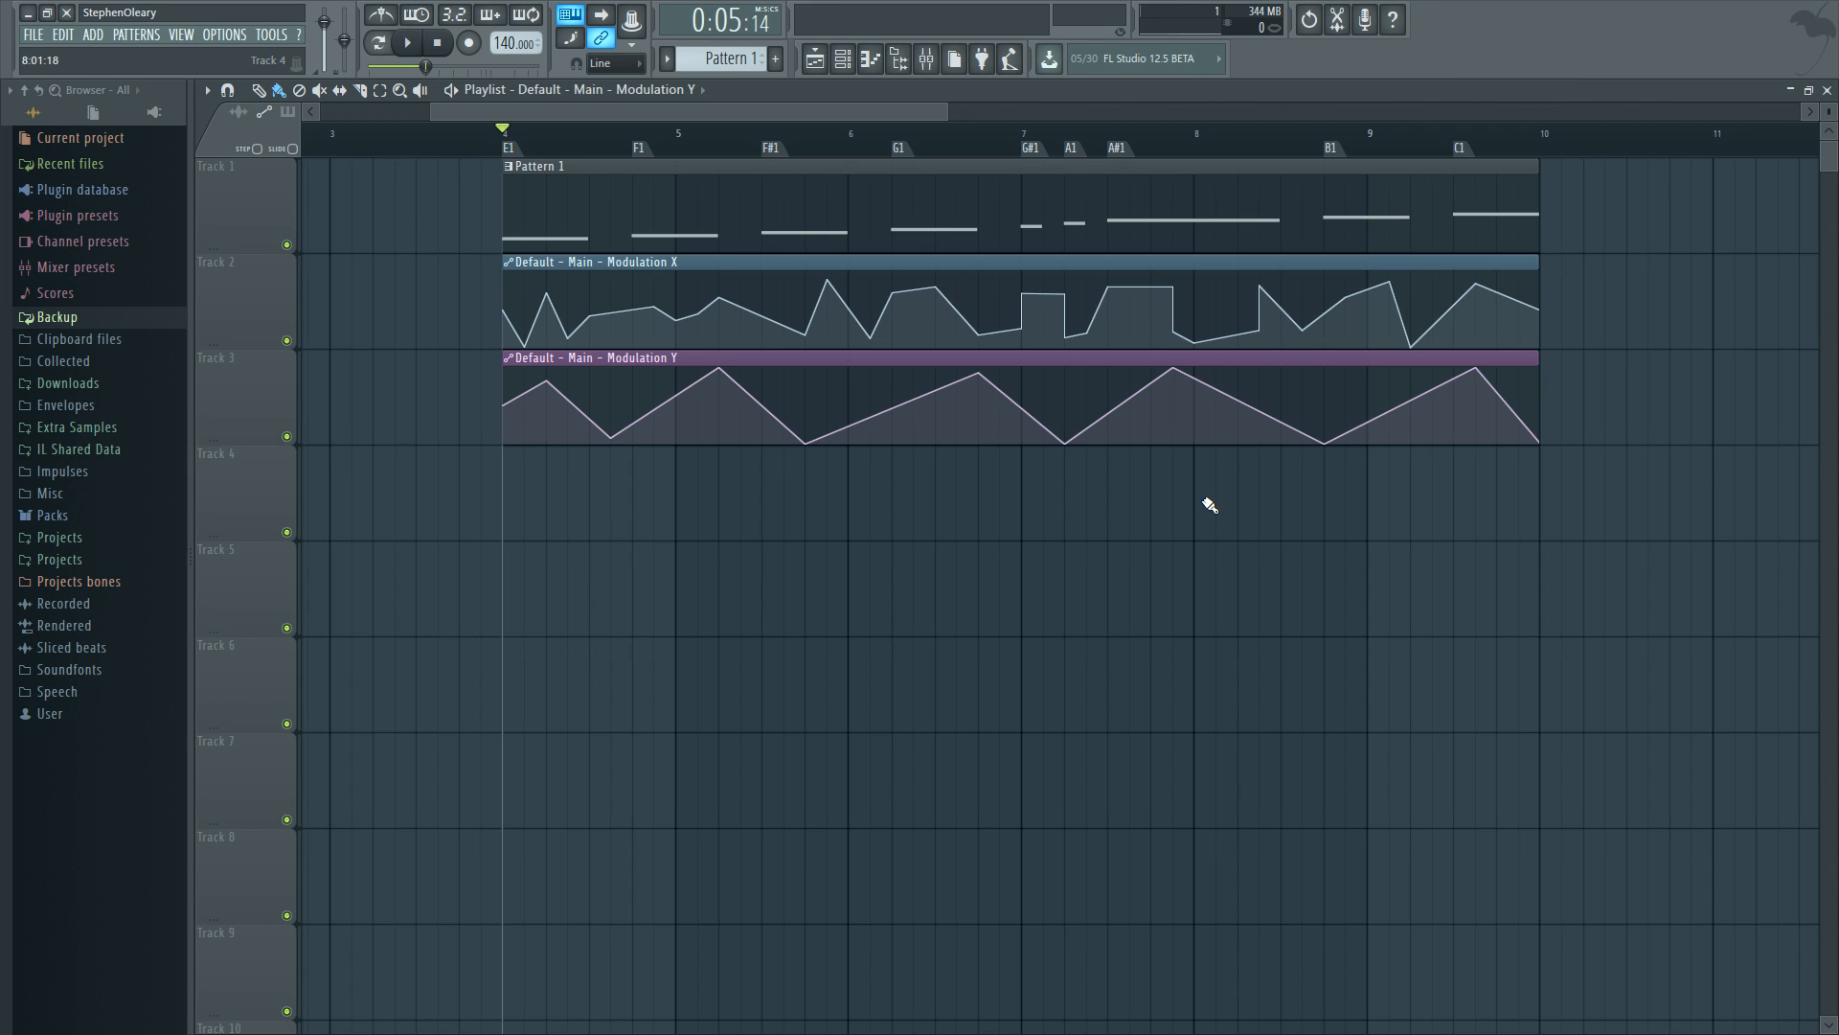
click(927, 59)
click(1254, 277)
mouse_move(1304, 428)
key(ctrl+a)
key(ctrl+d)
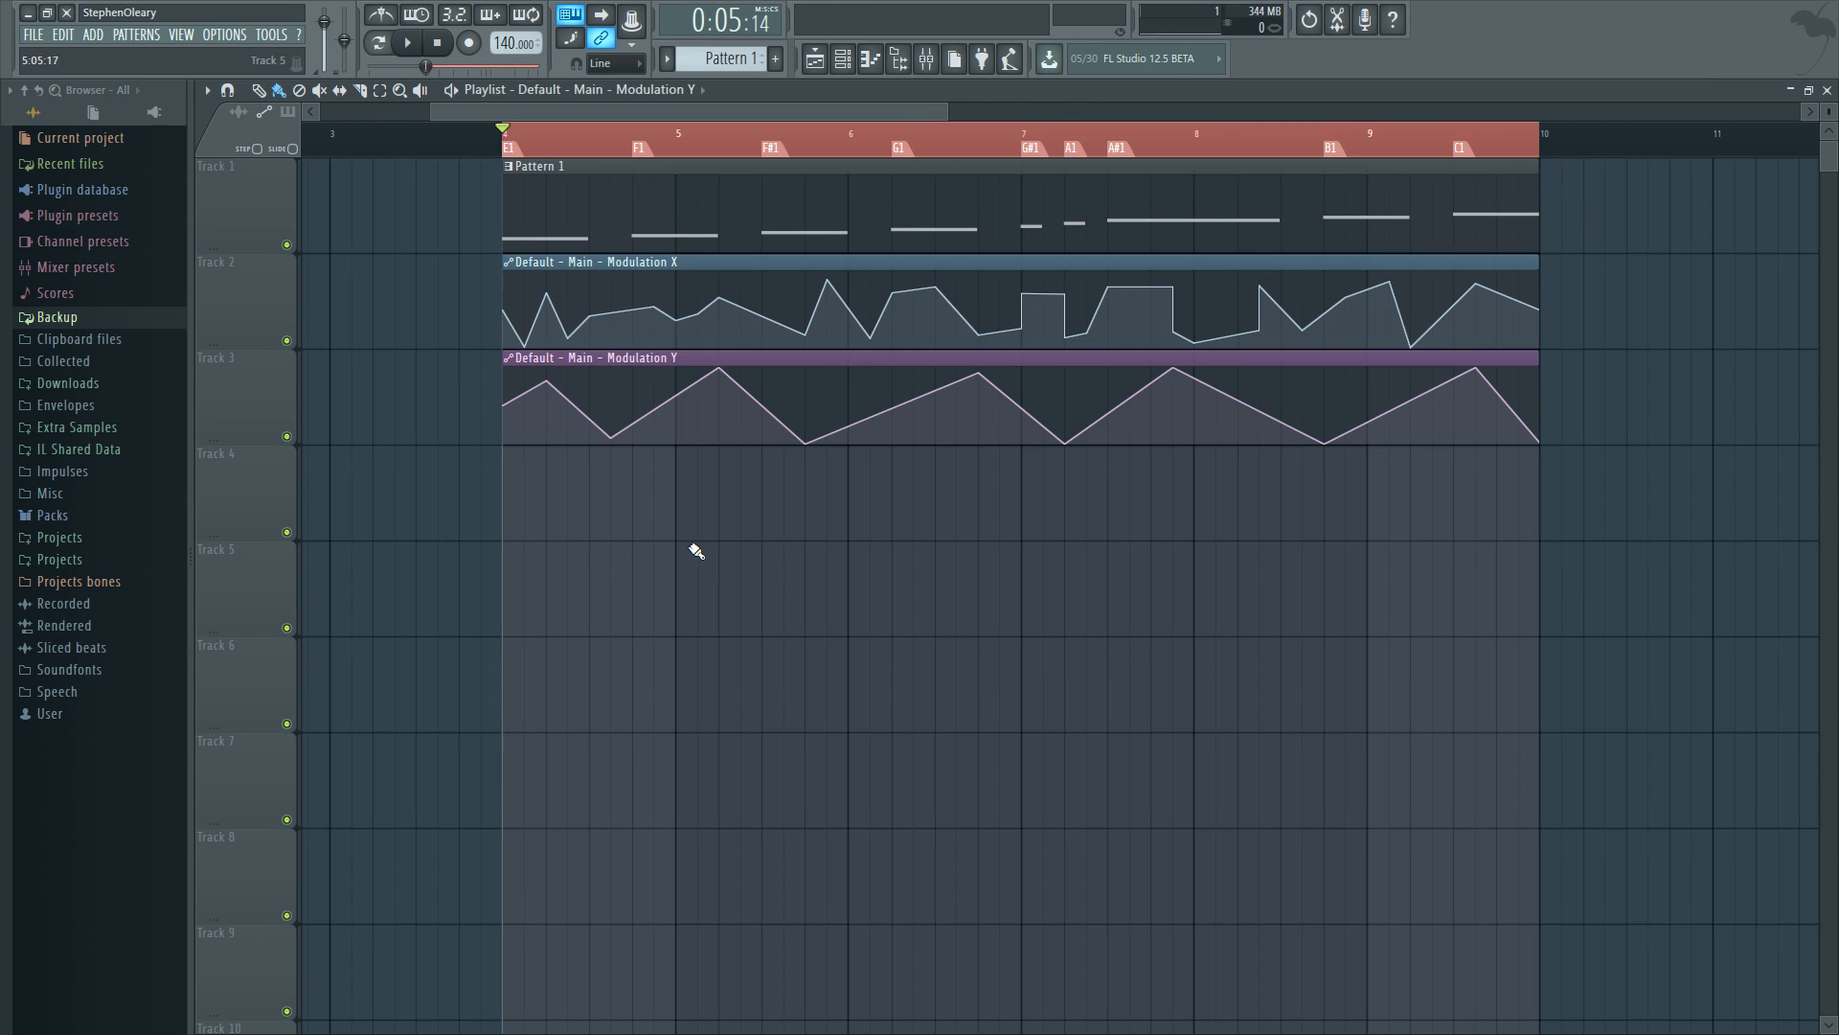
Step: Examine the note layout of Pattern 1 in the piano roll, and clear the playlist time selection
double_click(538, 219)
scroll(626, 530, up, 2)
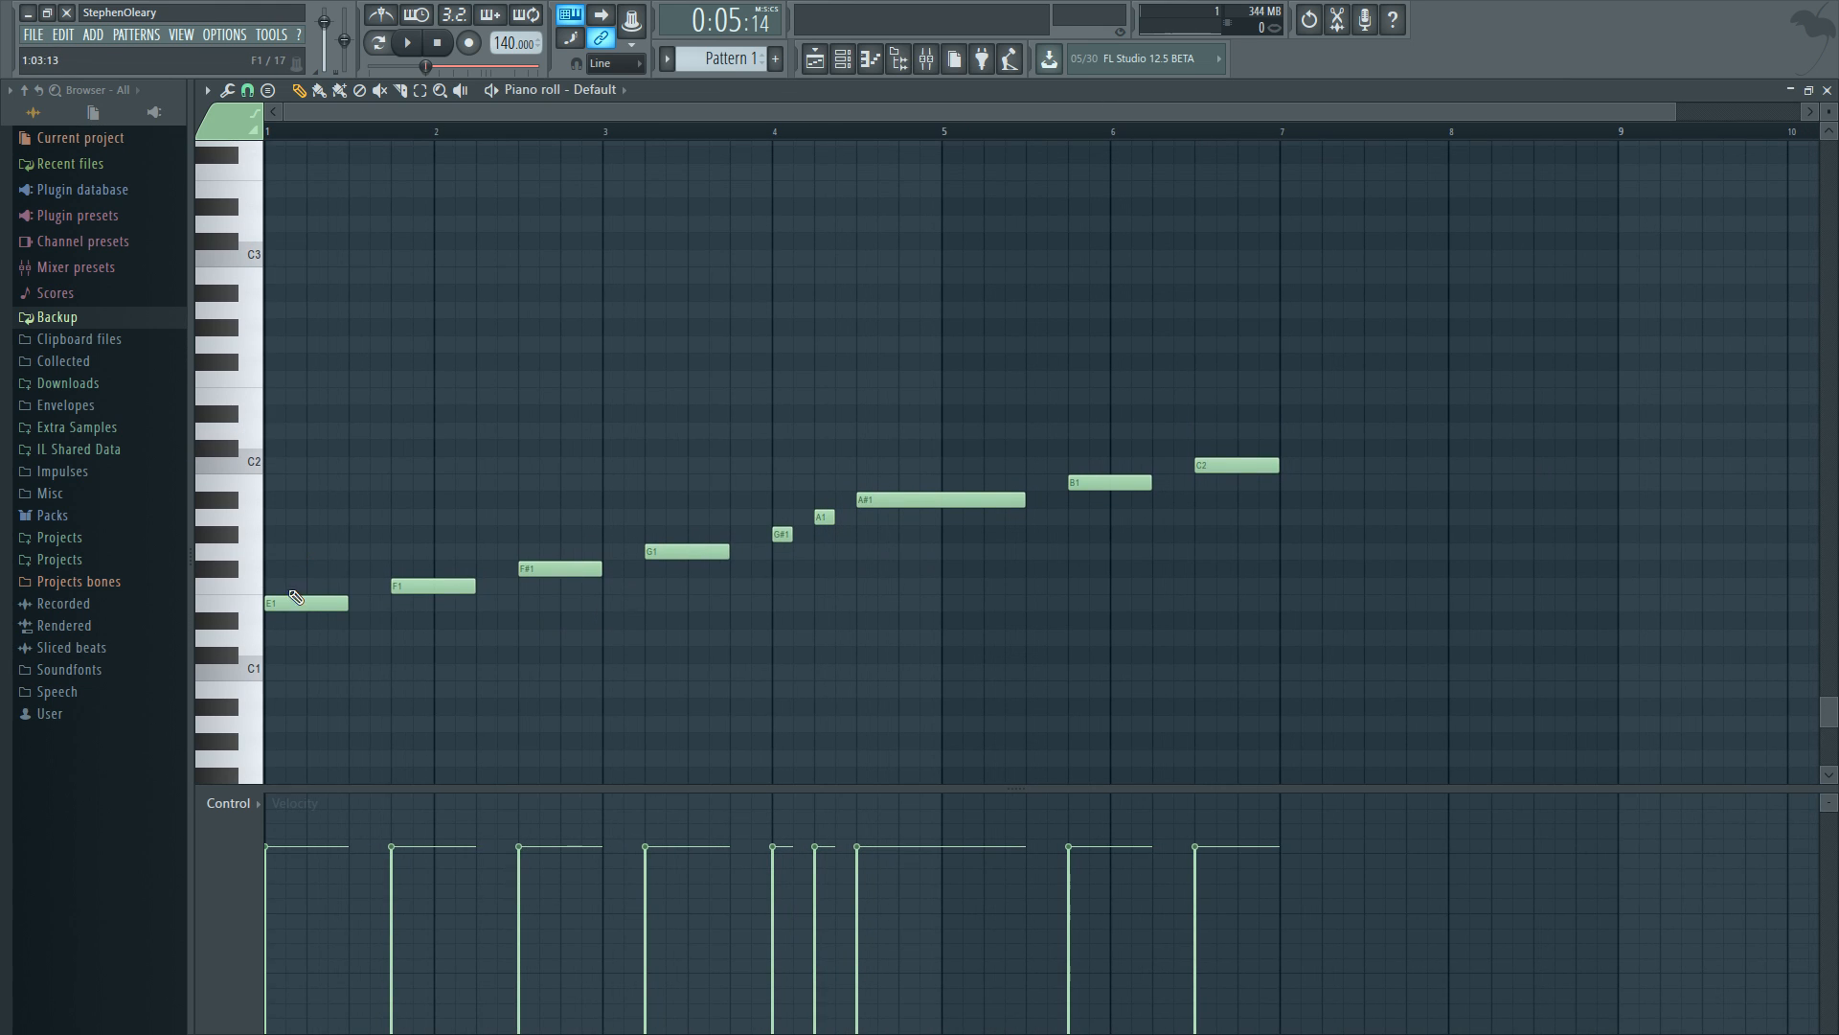
mouse_move(283, 603)
mouse_down()
mouse_move(352, 607)
mouse_move(280, 604)
mouse_up()
click(814, 59)
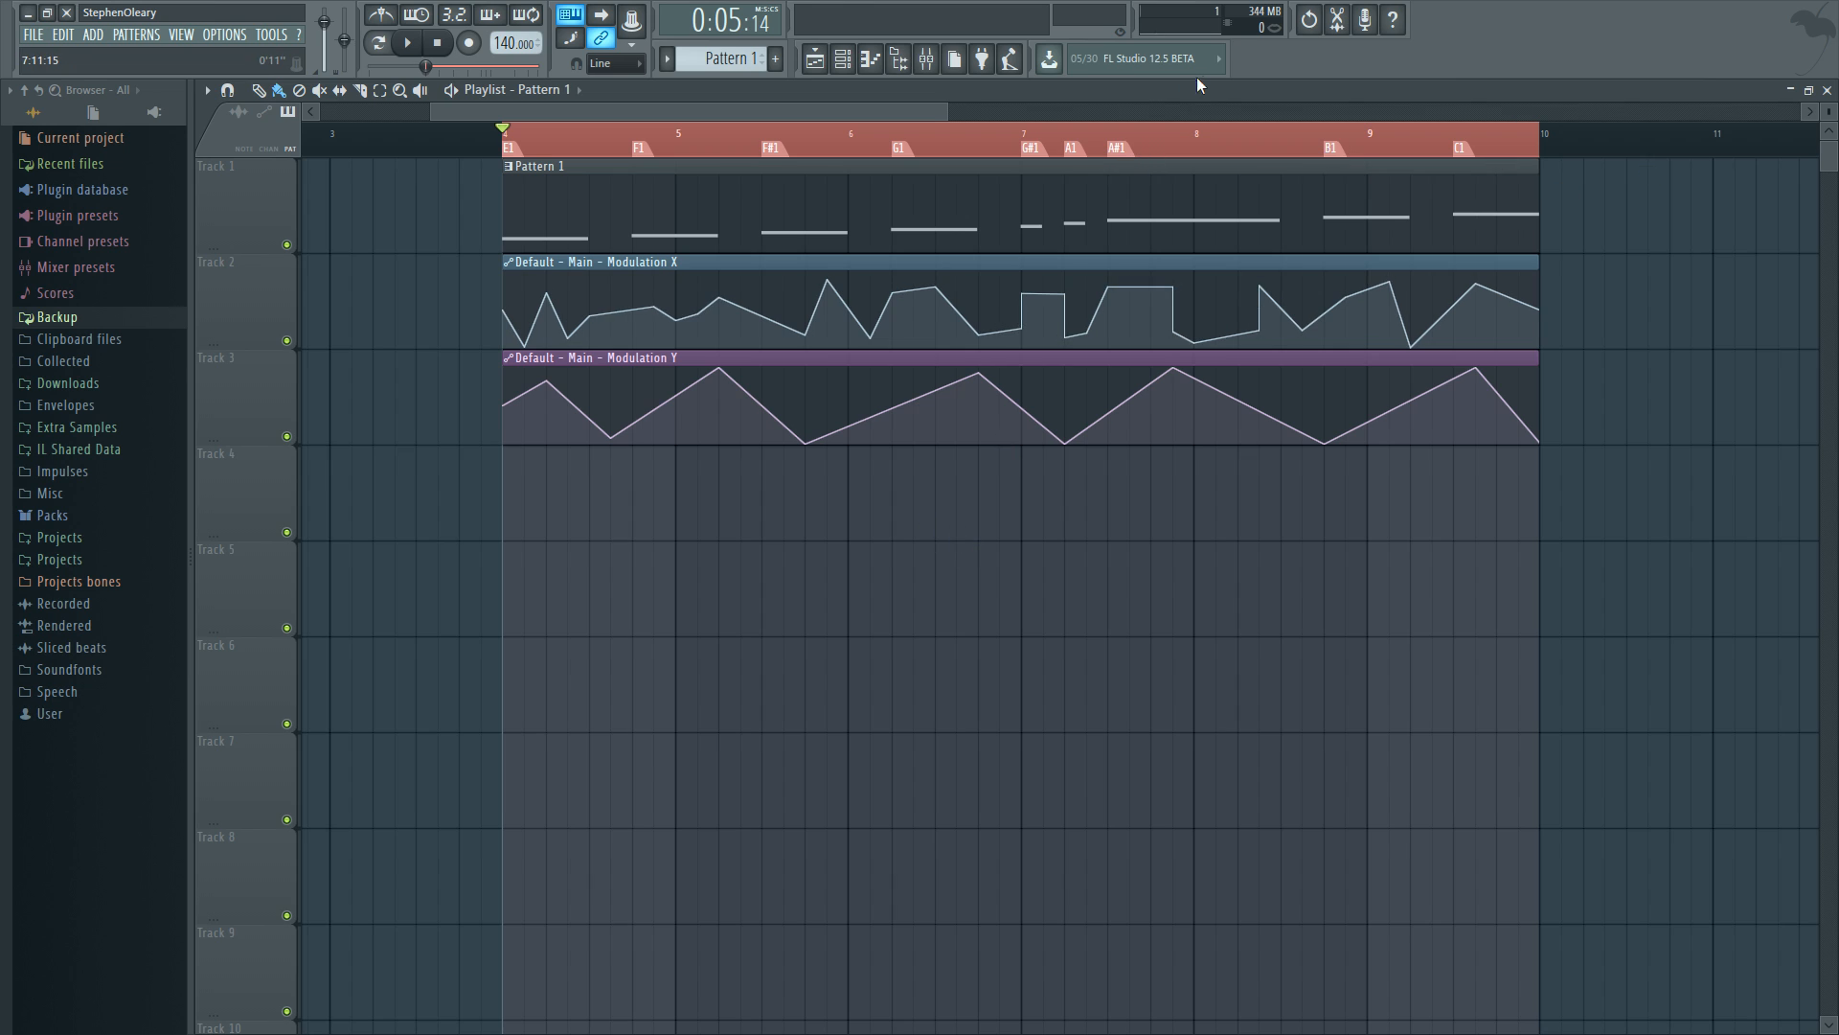
right_click(723, 142)
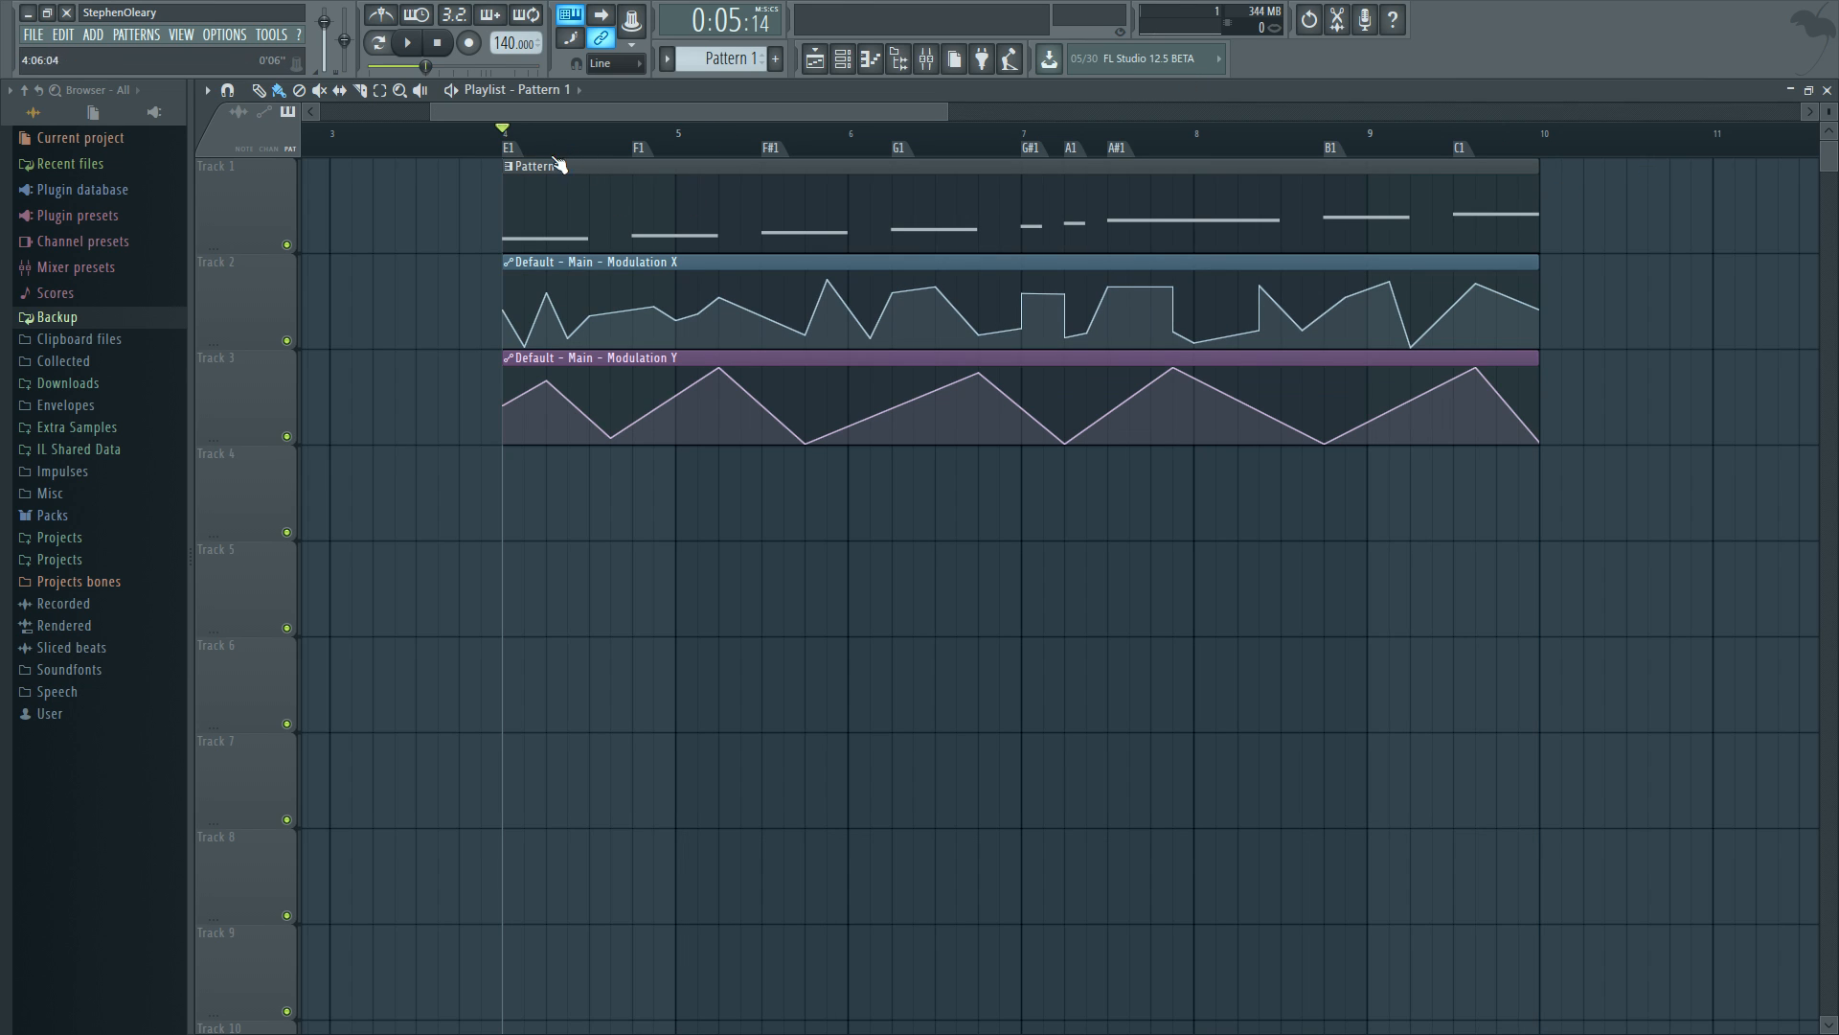
Step: Examine the gap between the E1 and F1 notes of Pattern 1 in the piano roll, and return to the playlist
double_click(599, 191)
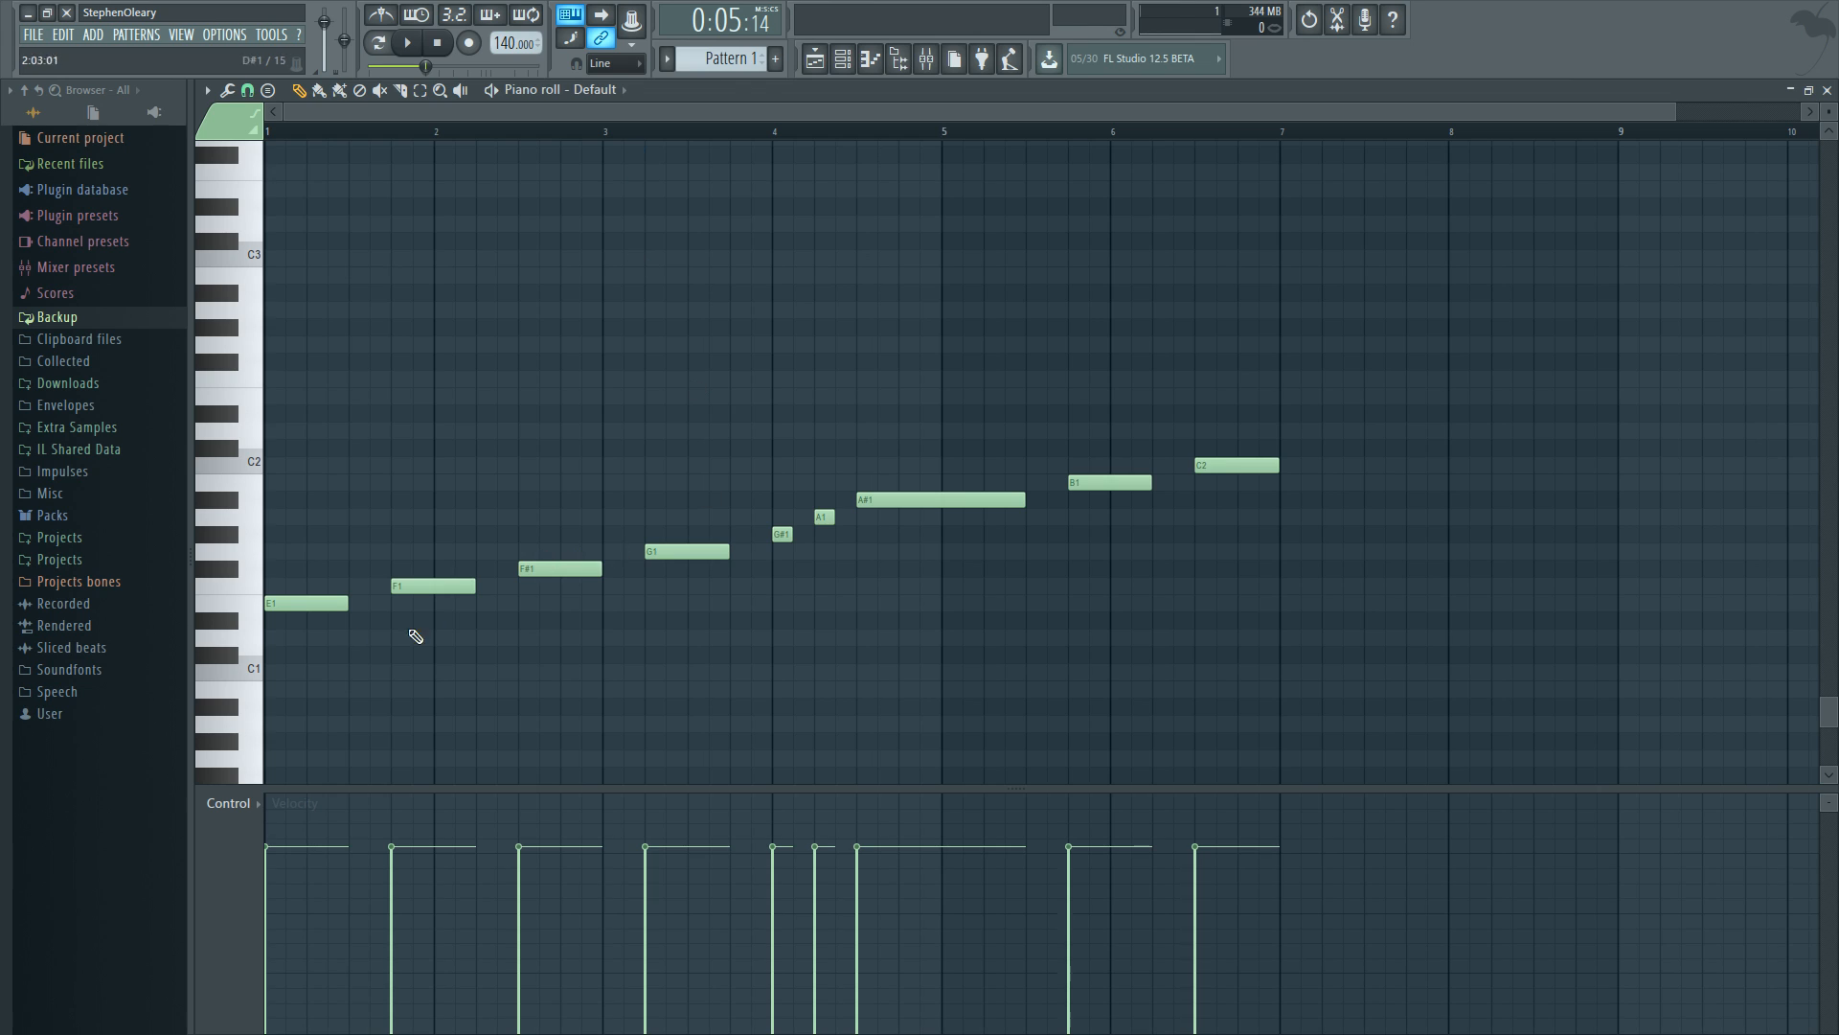
click(342, 569)
key(ctrl+z)
drag(301, 578, 252, 596)
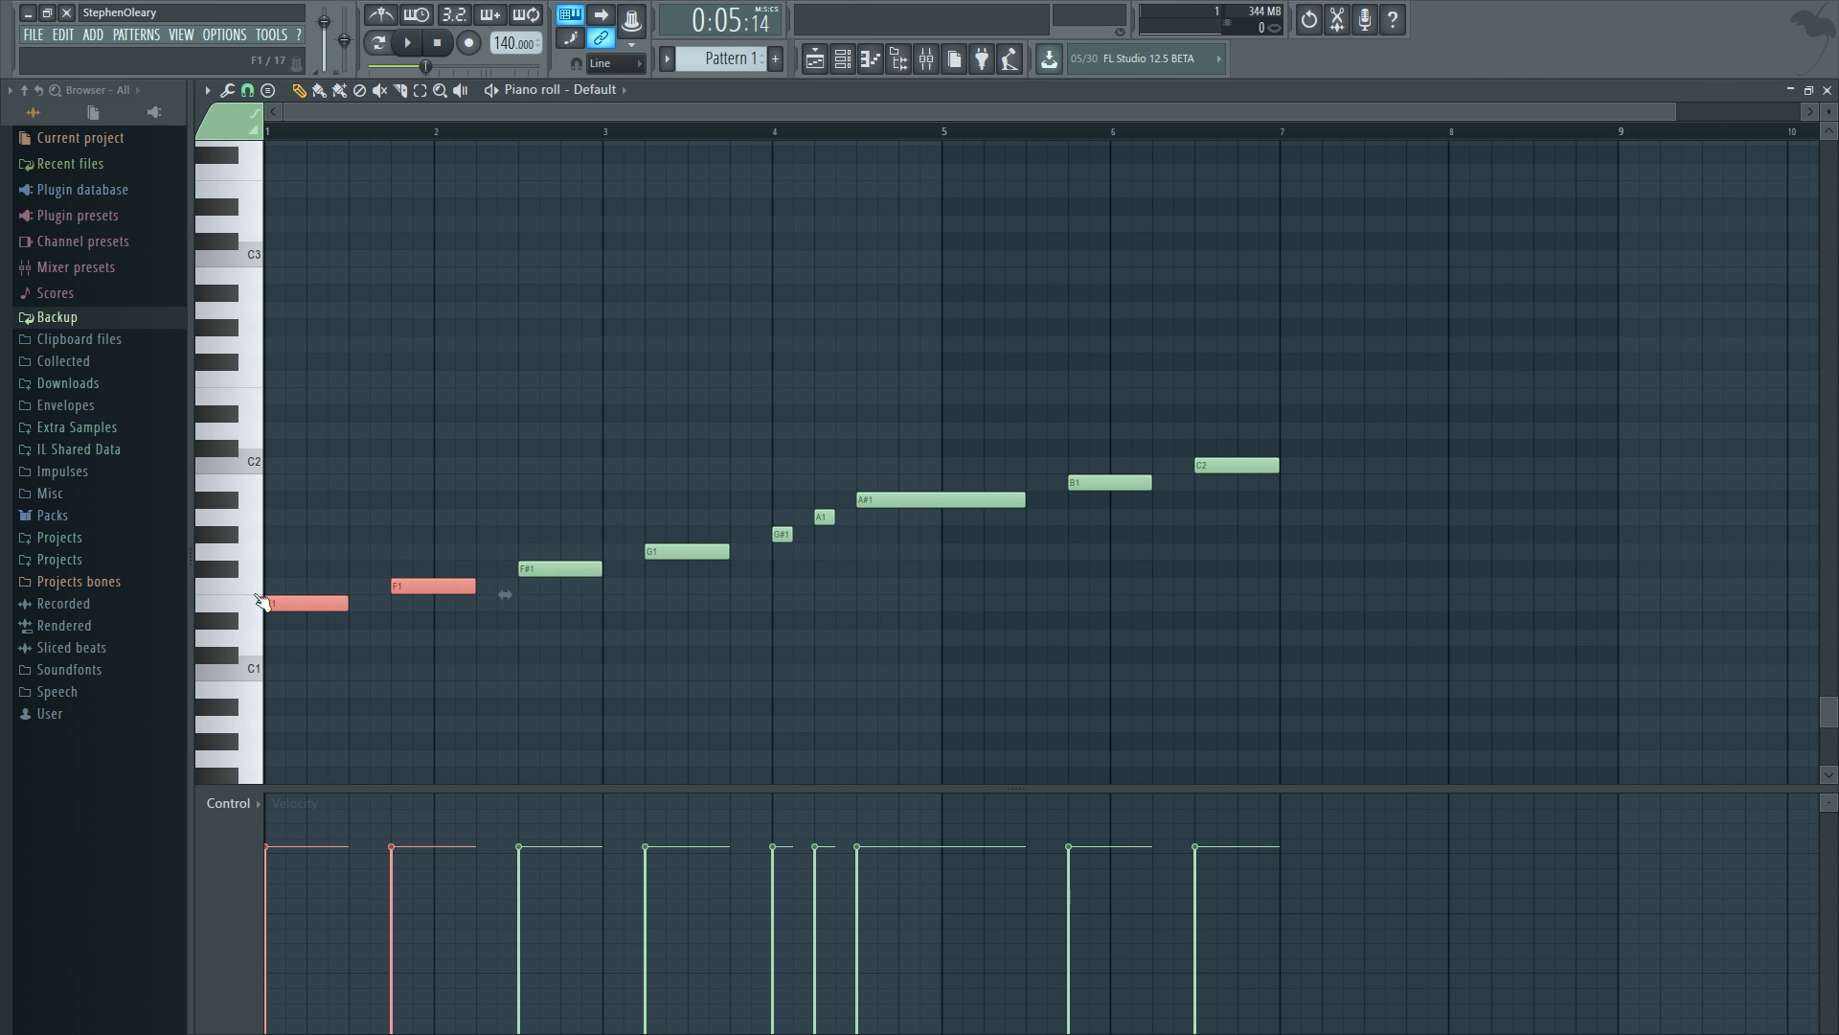
ctrl+click(654, 601)
click(814, 59)
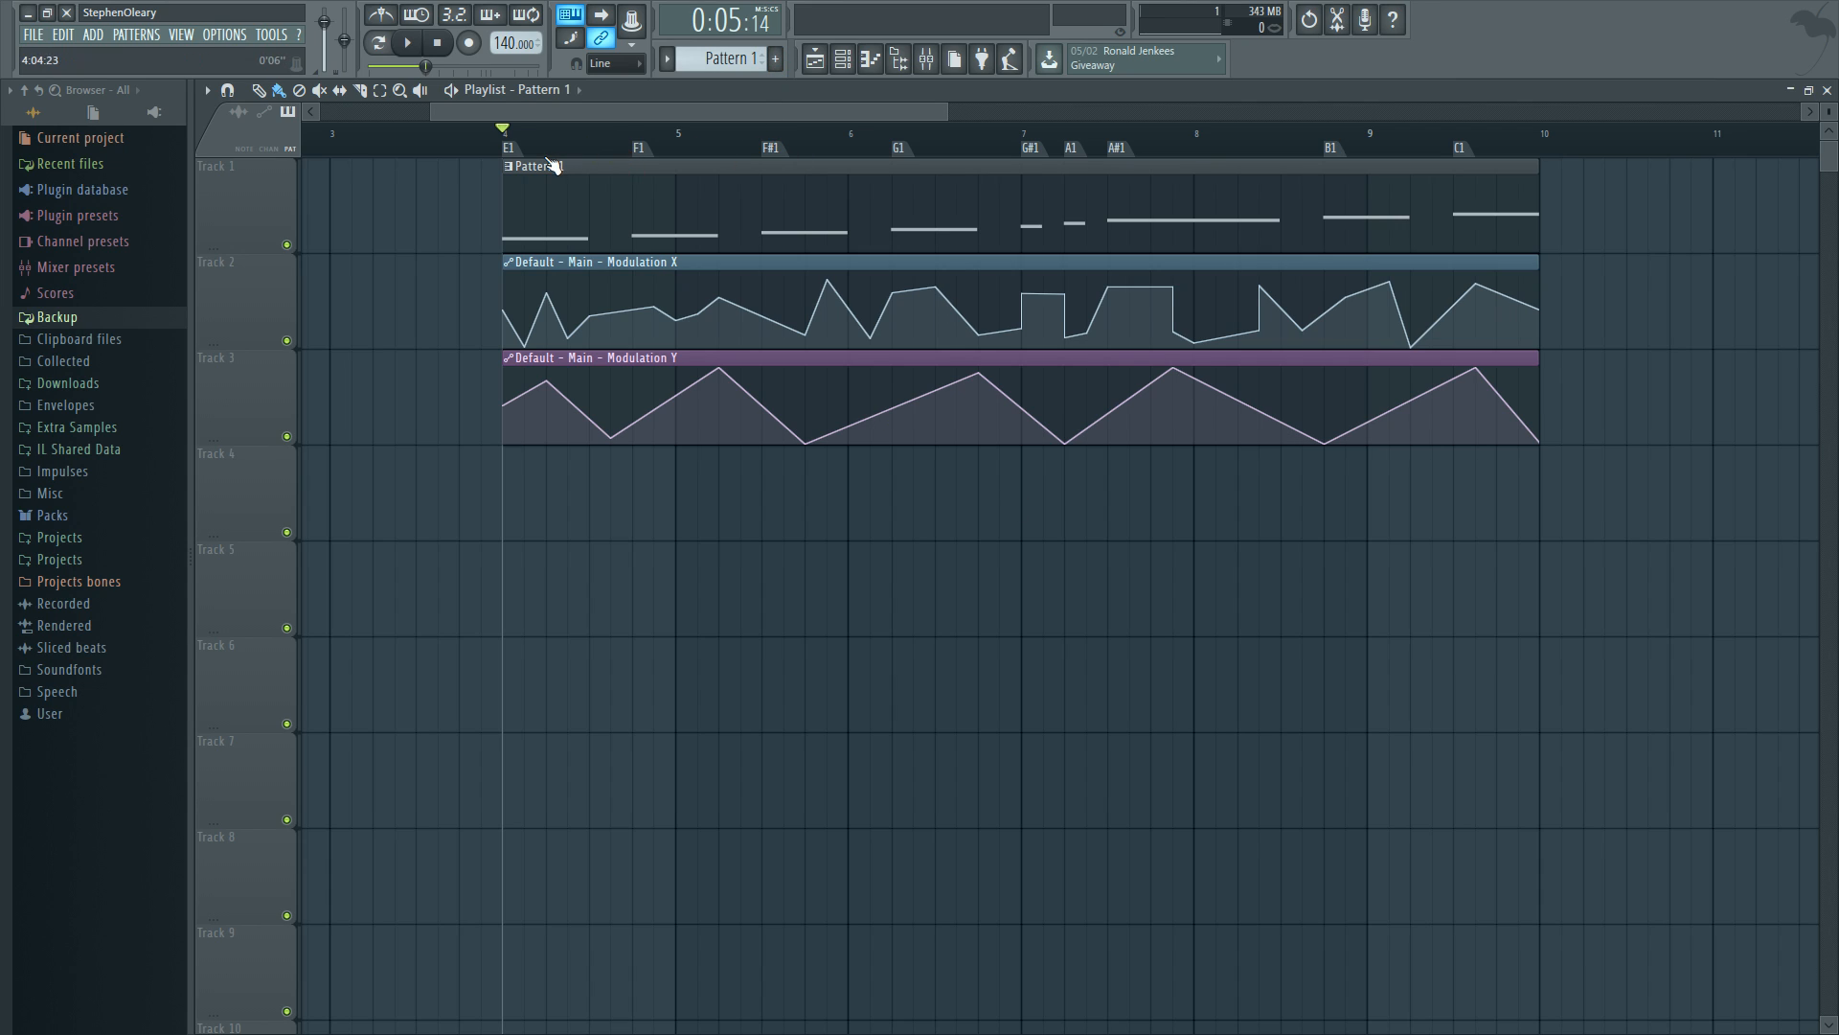
Step: Add an automatic time marker midway through bar 3 of the playlist, and delete it
click(428, 156)
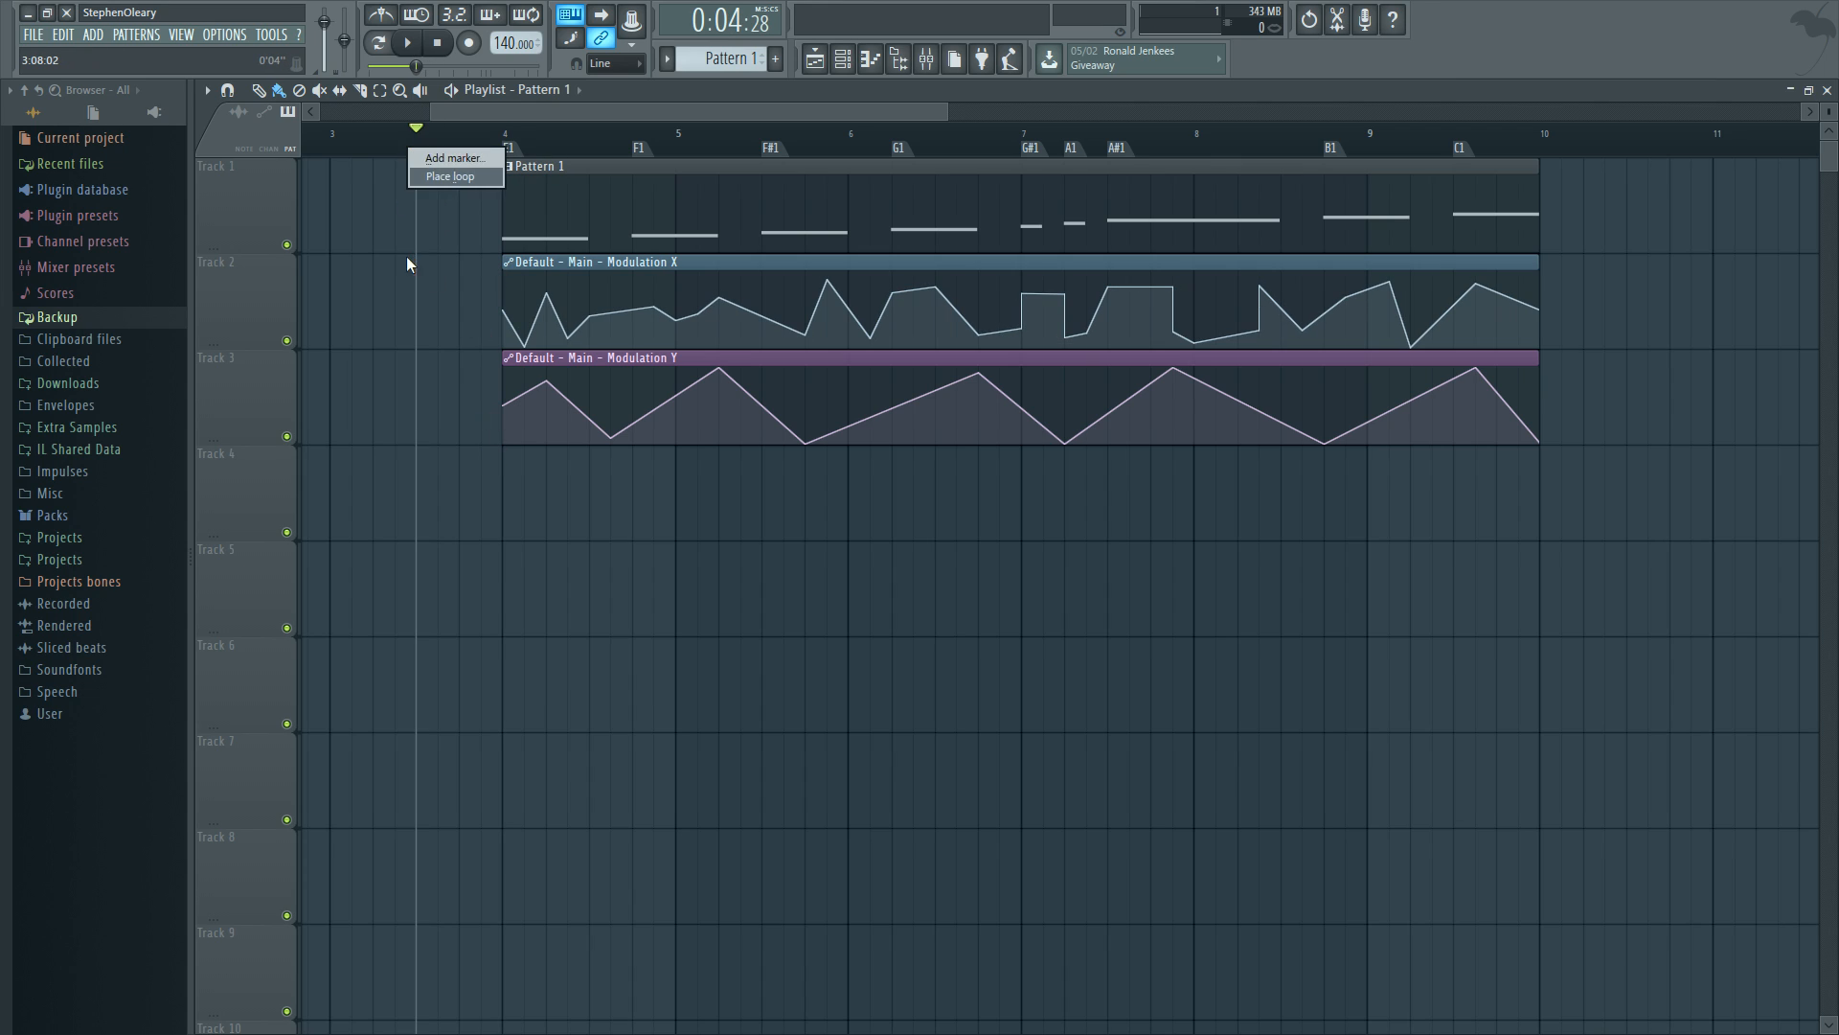
key(ctrl+t)
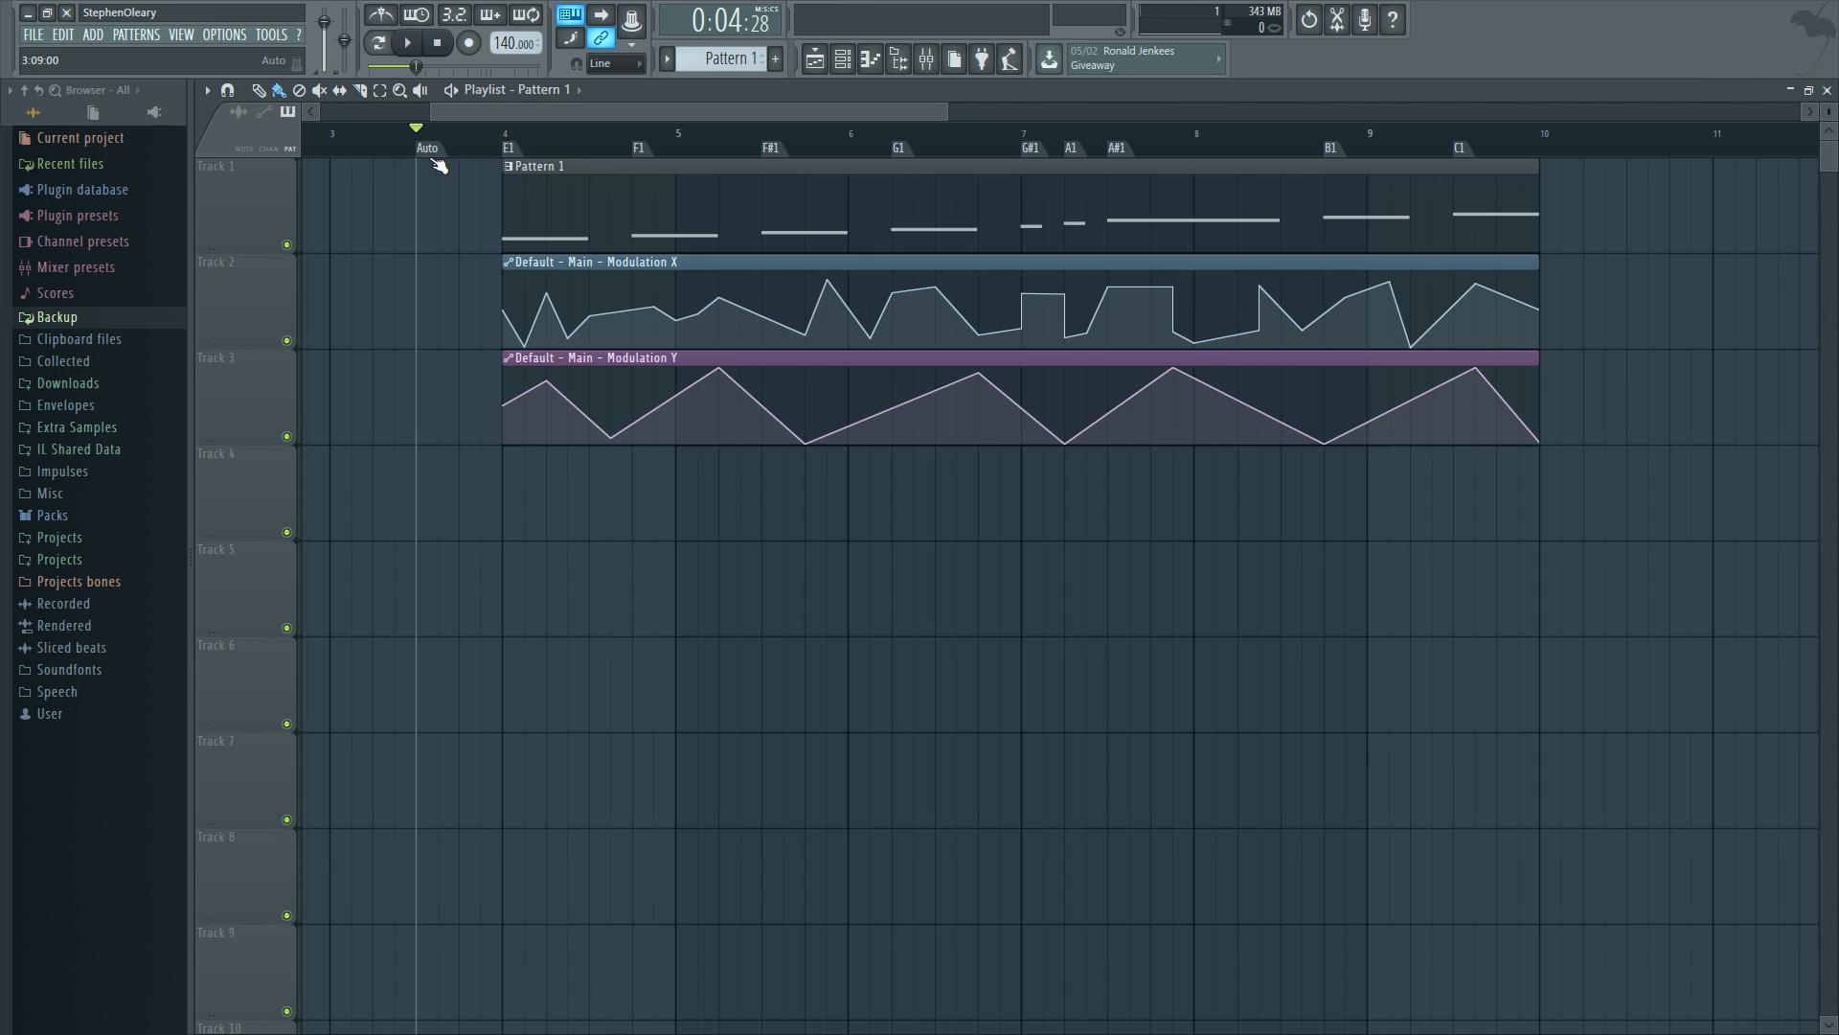
right_click(419, 149)
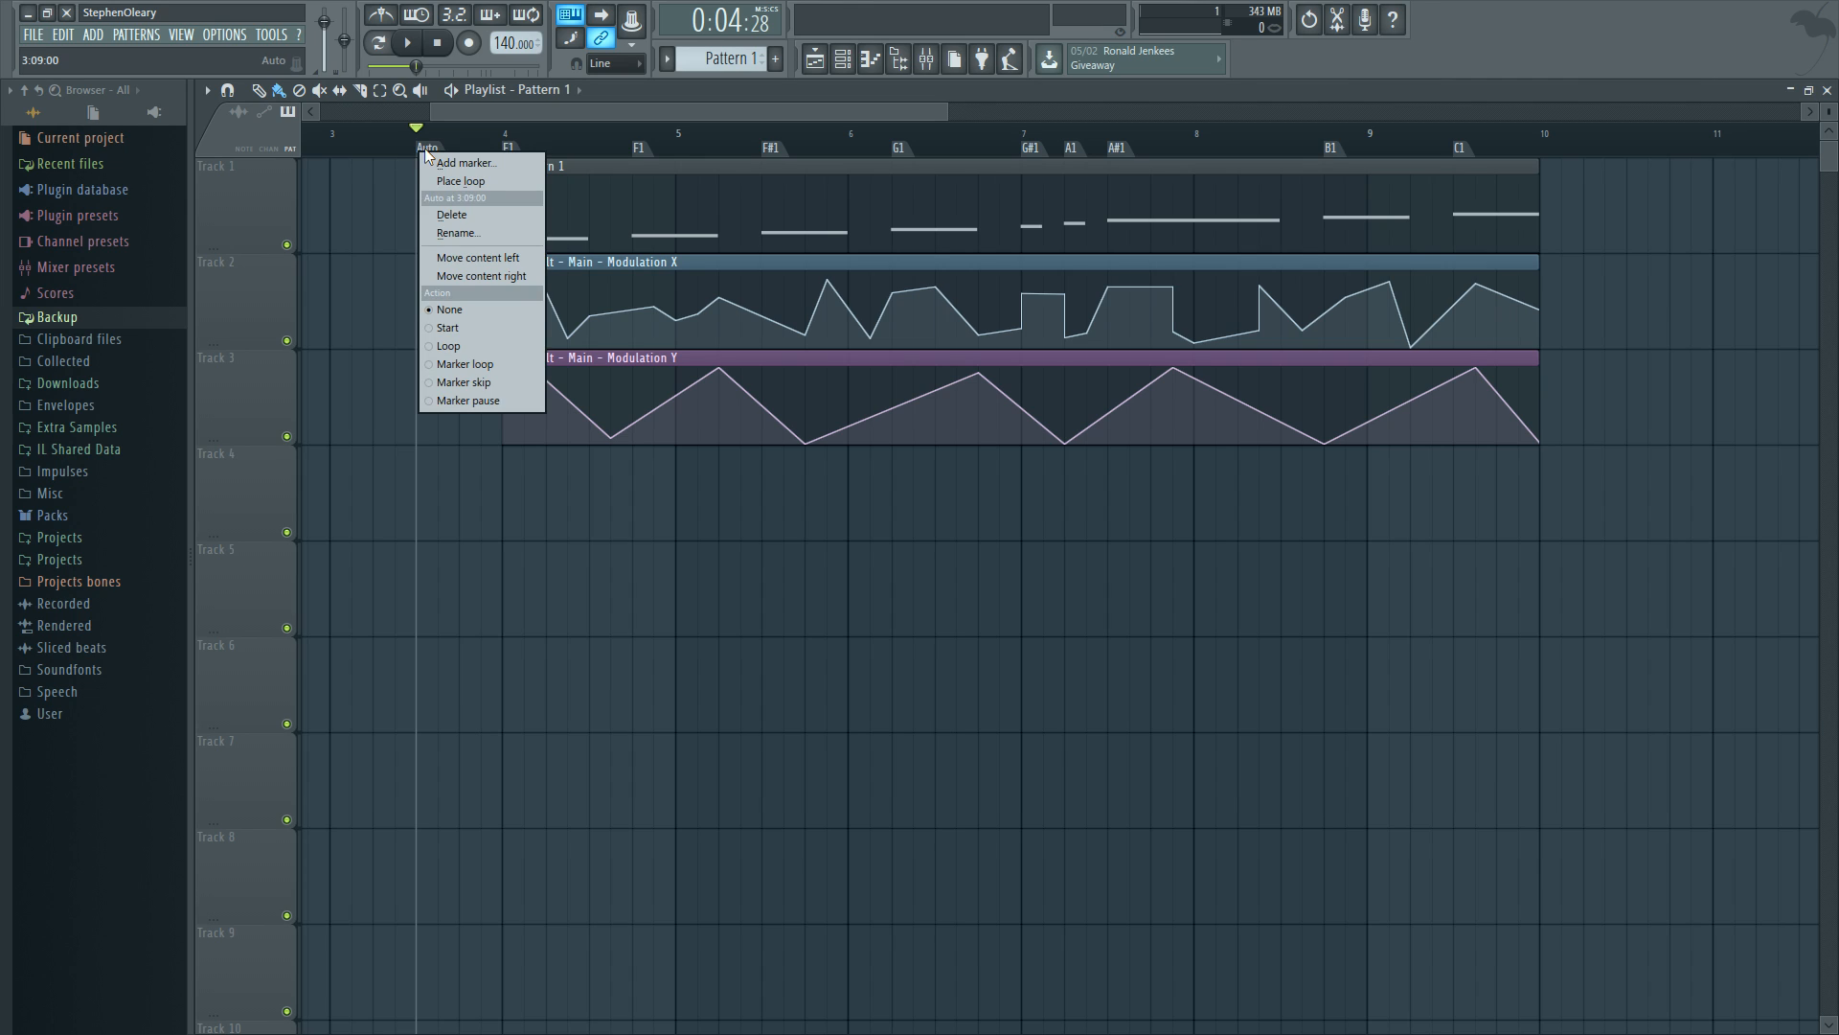
click(425, 151)
right_click(429, 152)
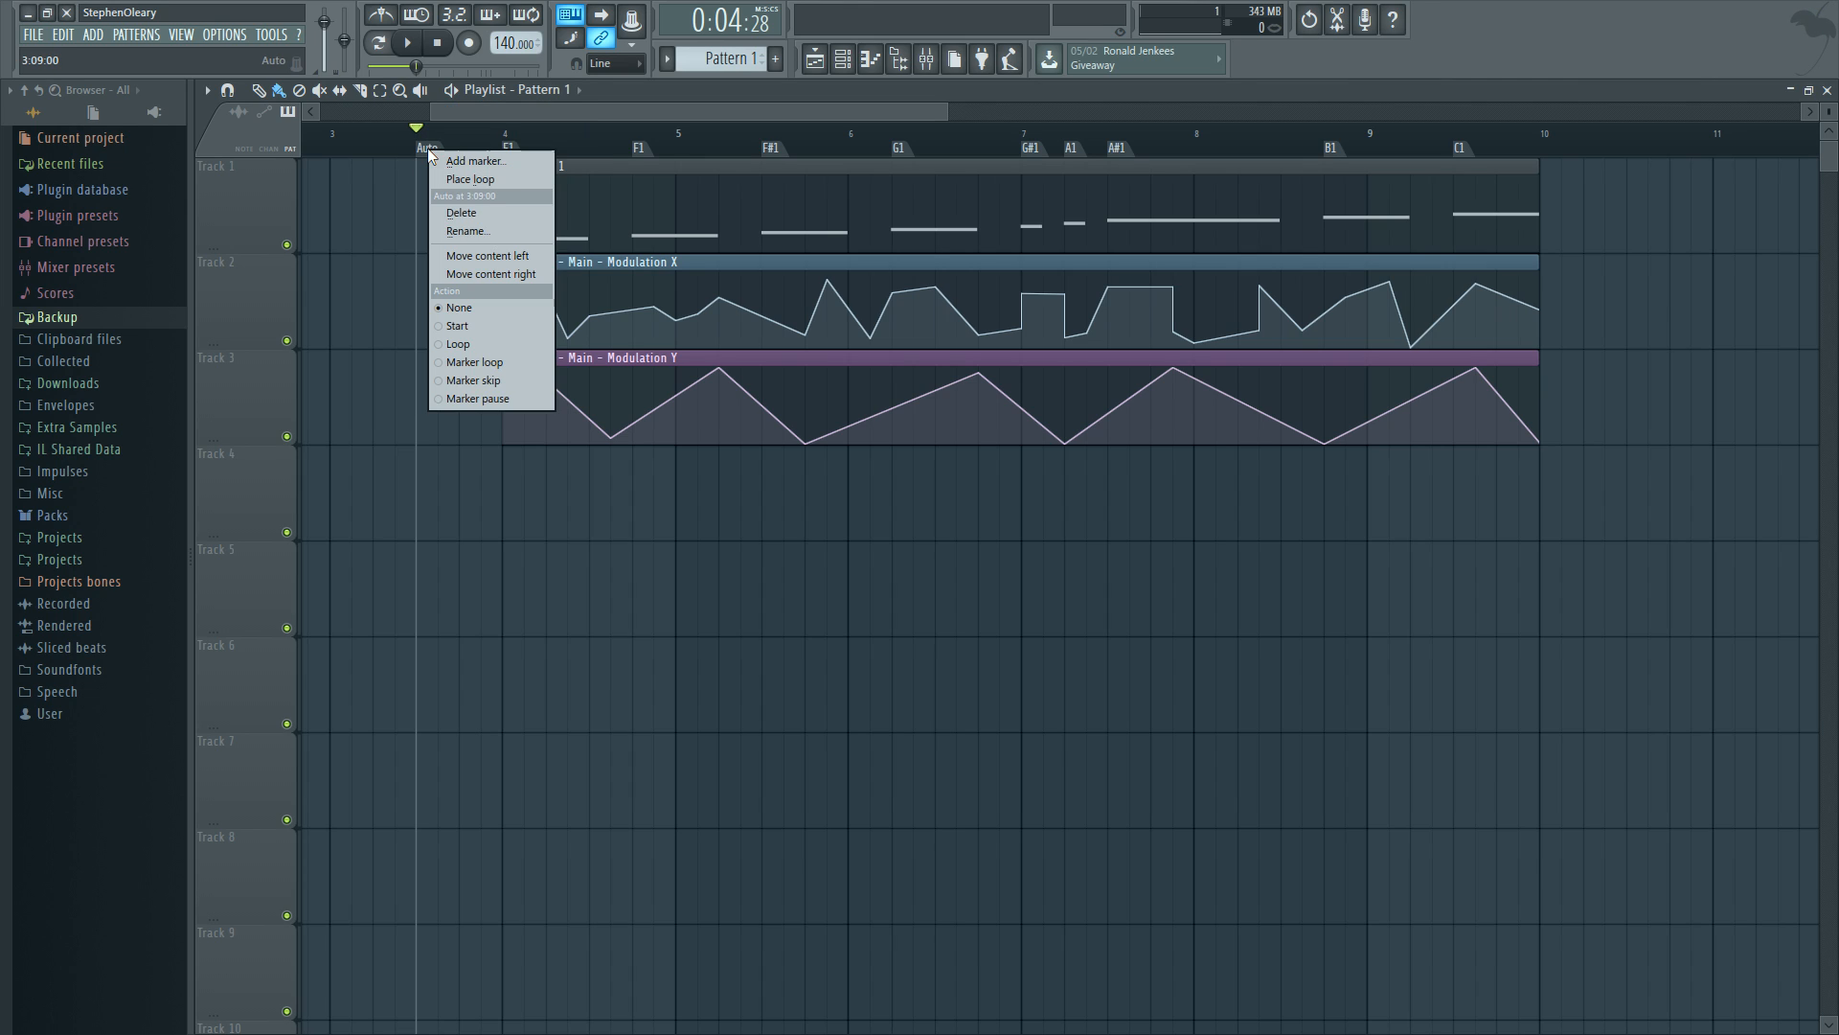
click(469, 212)
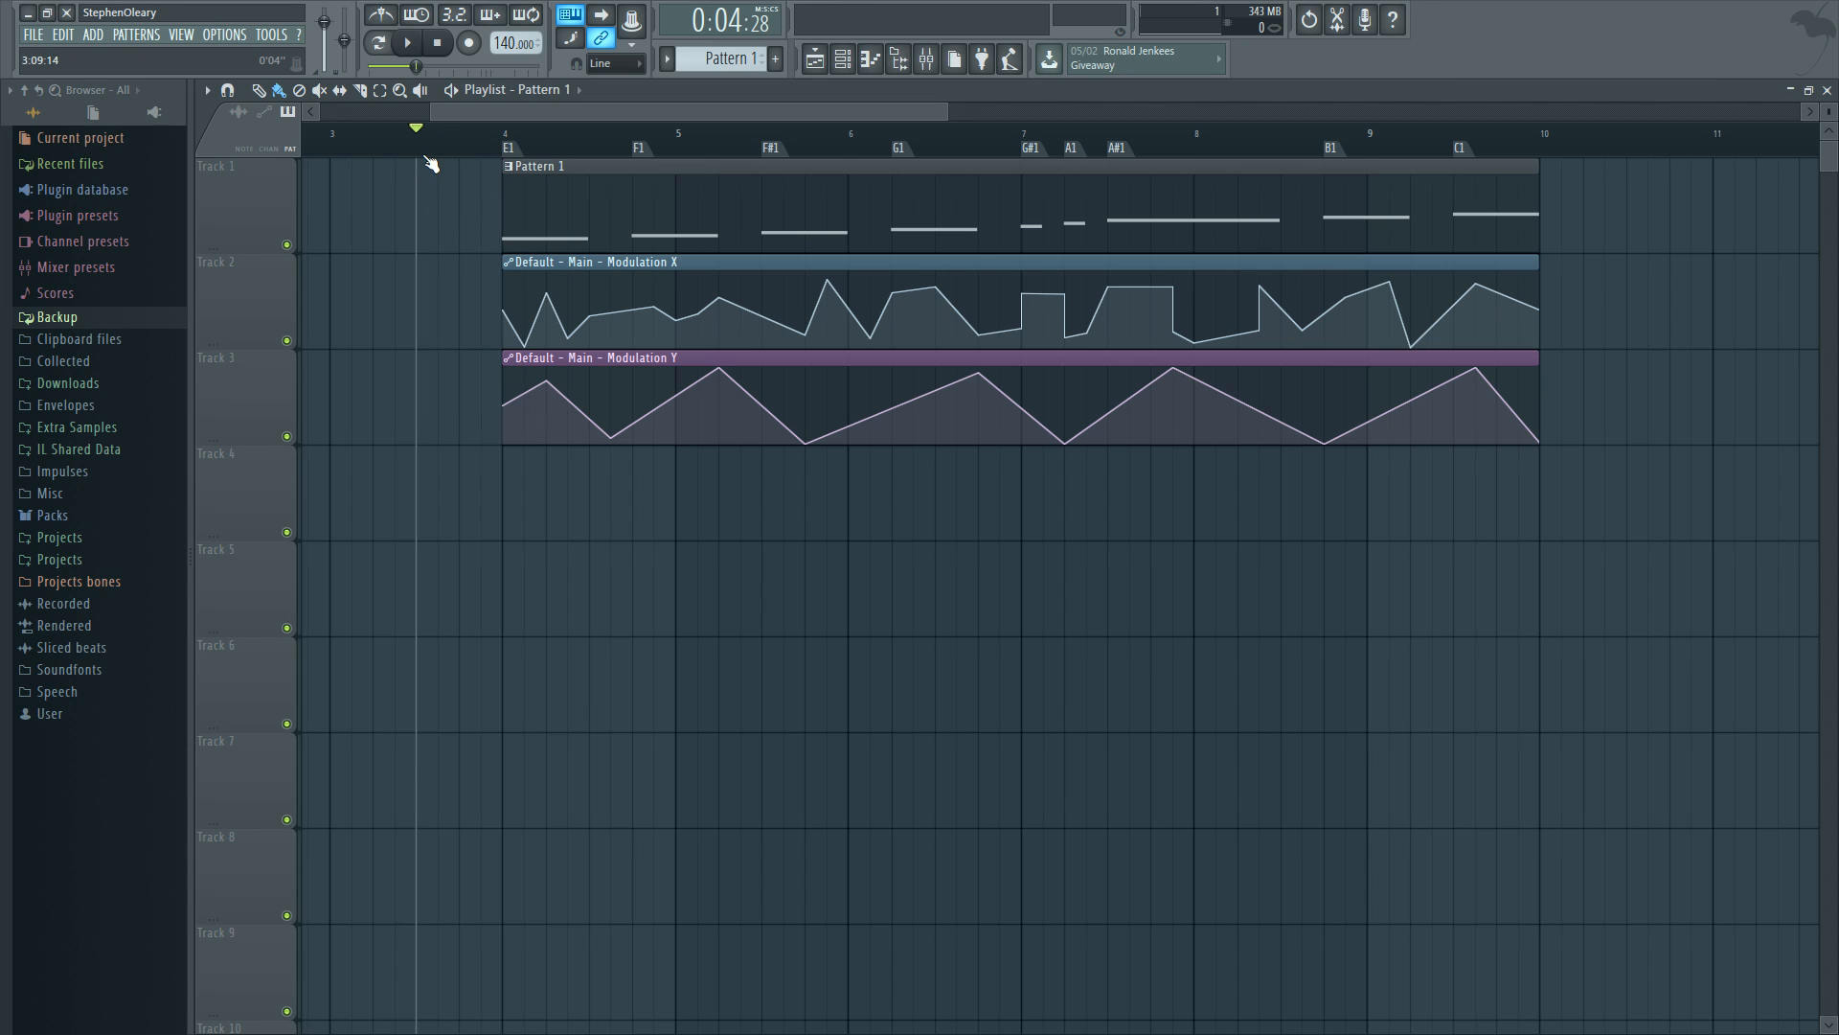
Step: Add a playlist time marker named C$ at bar 3
key(alt+t)
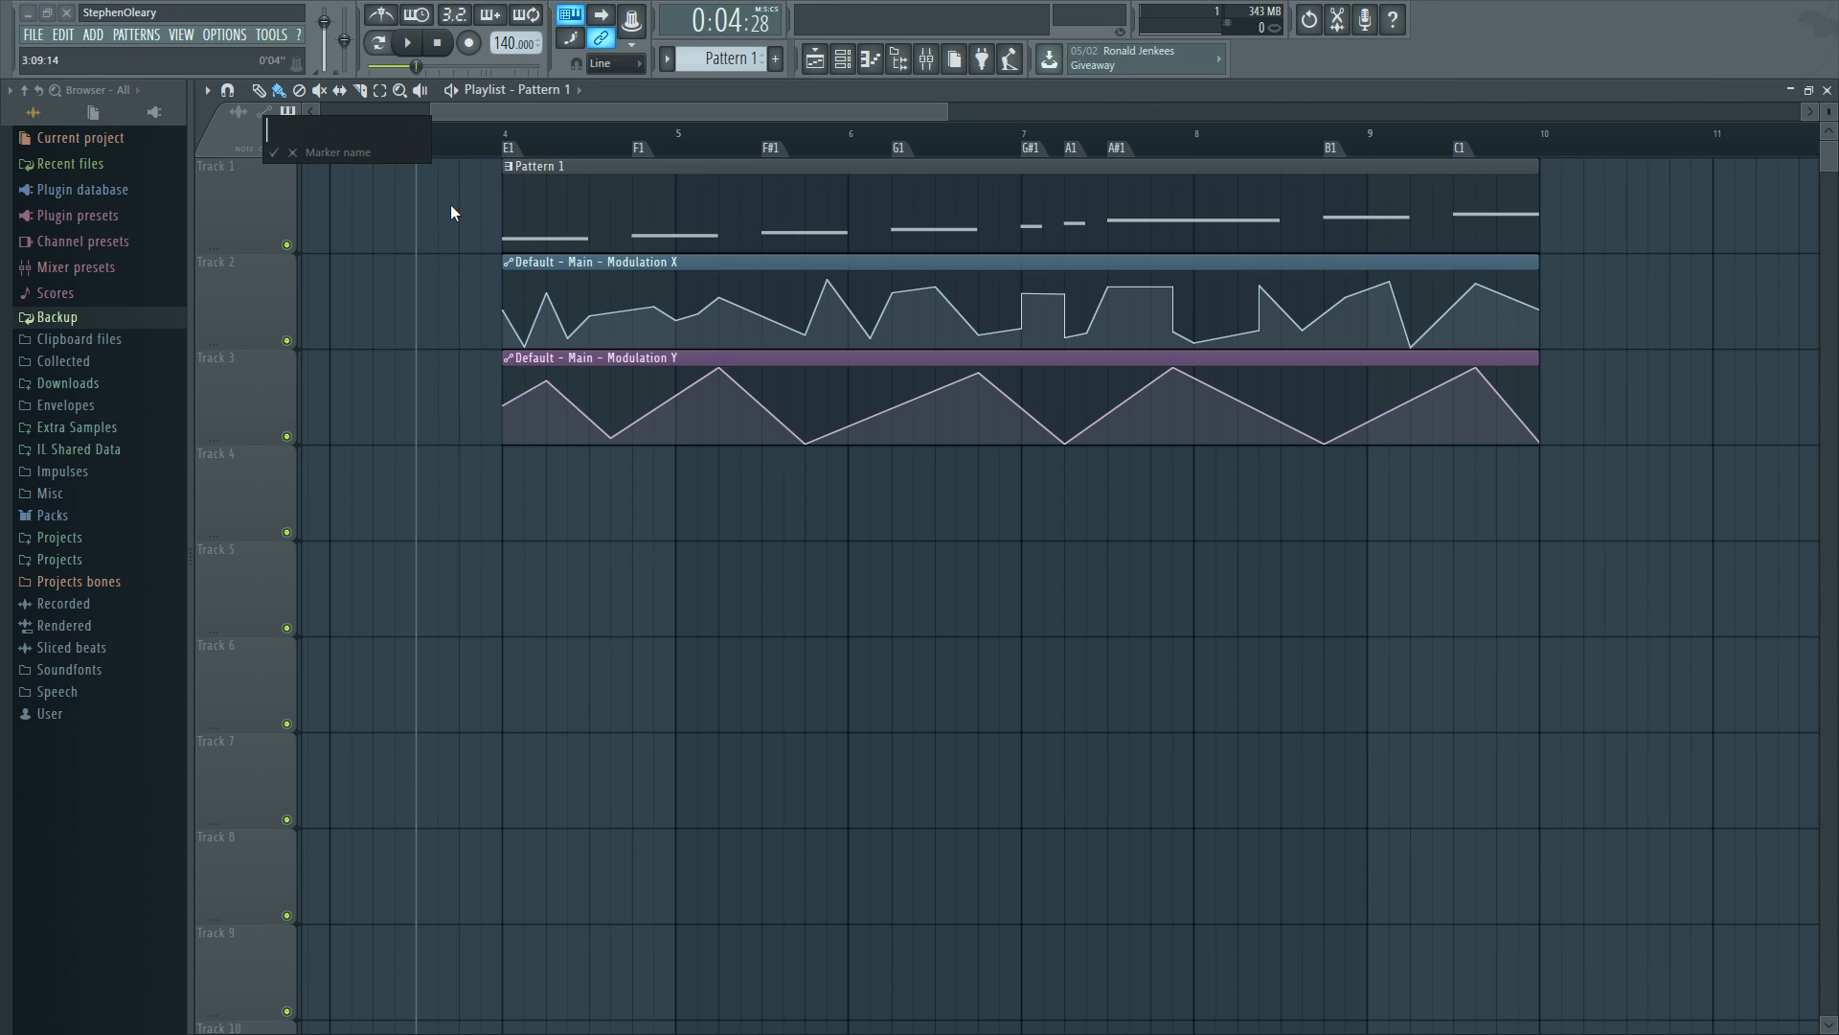
text(C$)
key(Return)
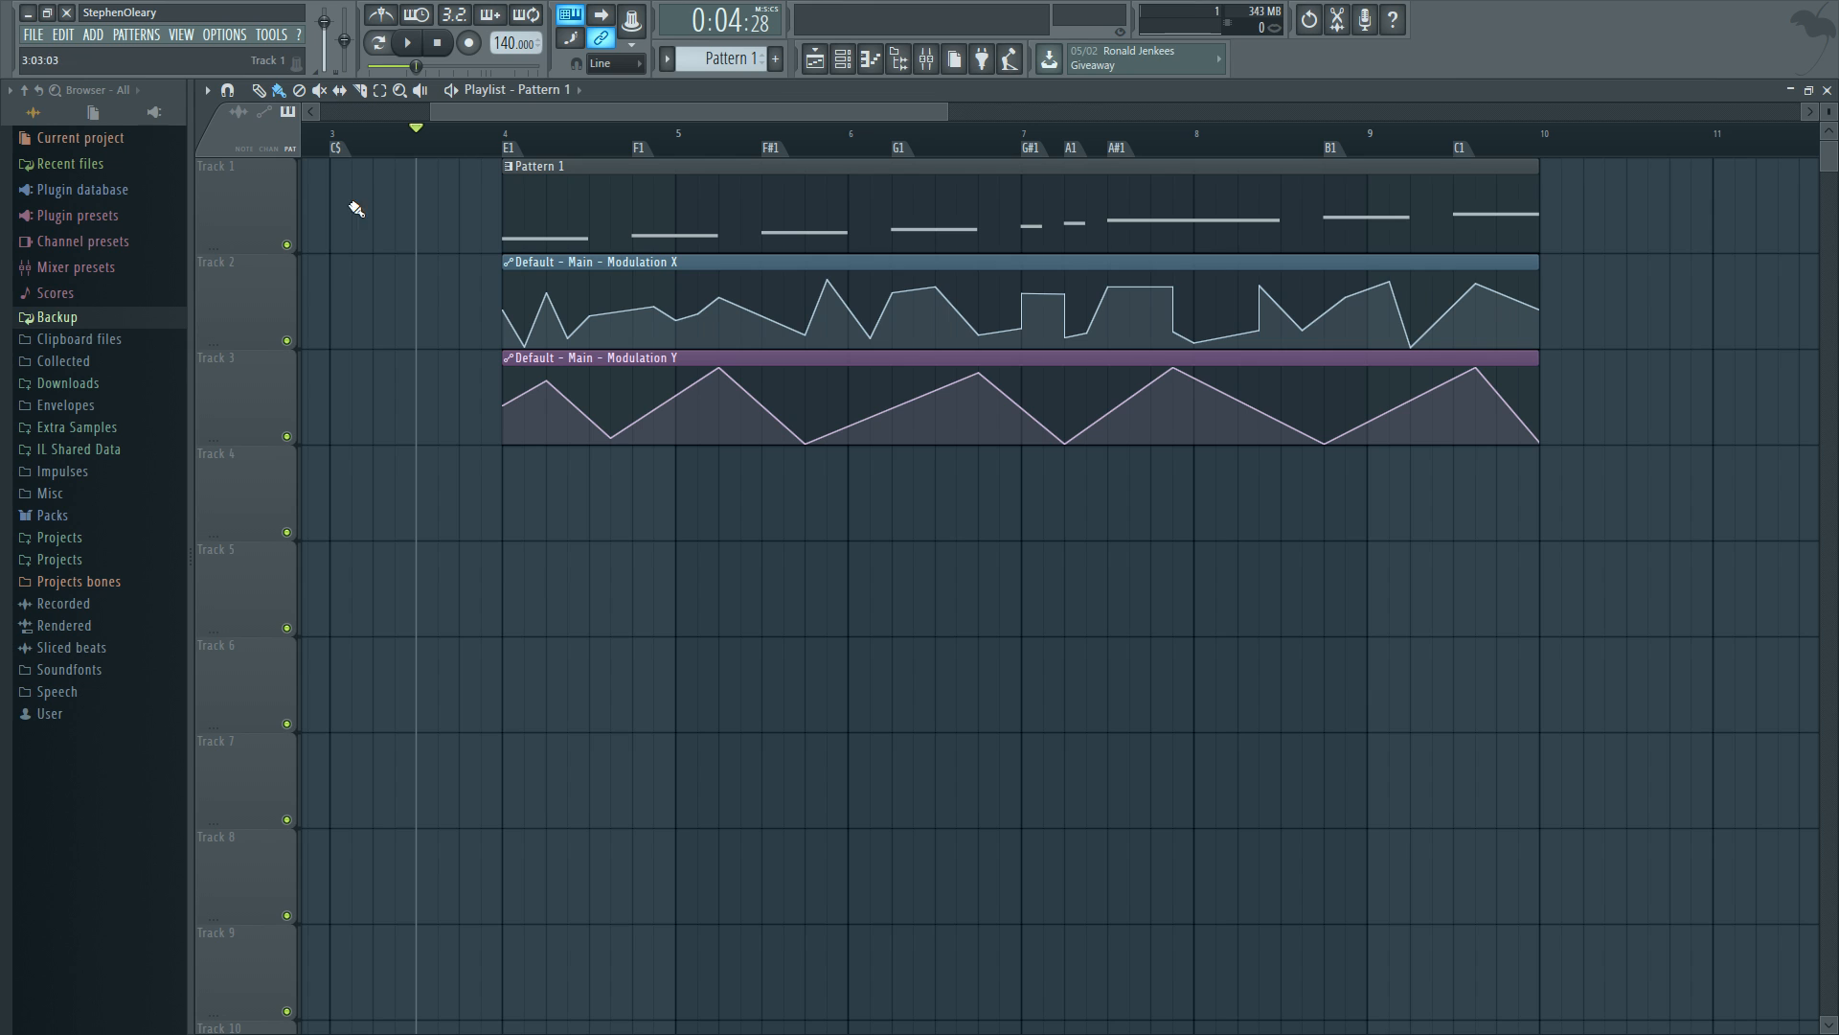
scroll(361, 206, left, 1)
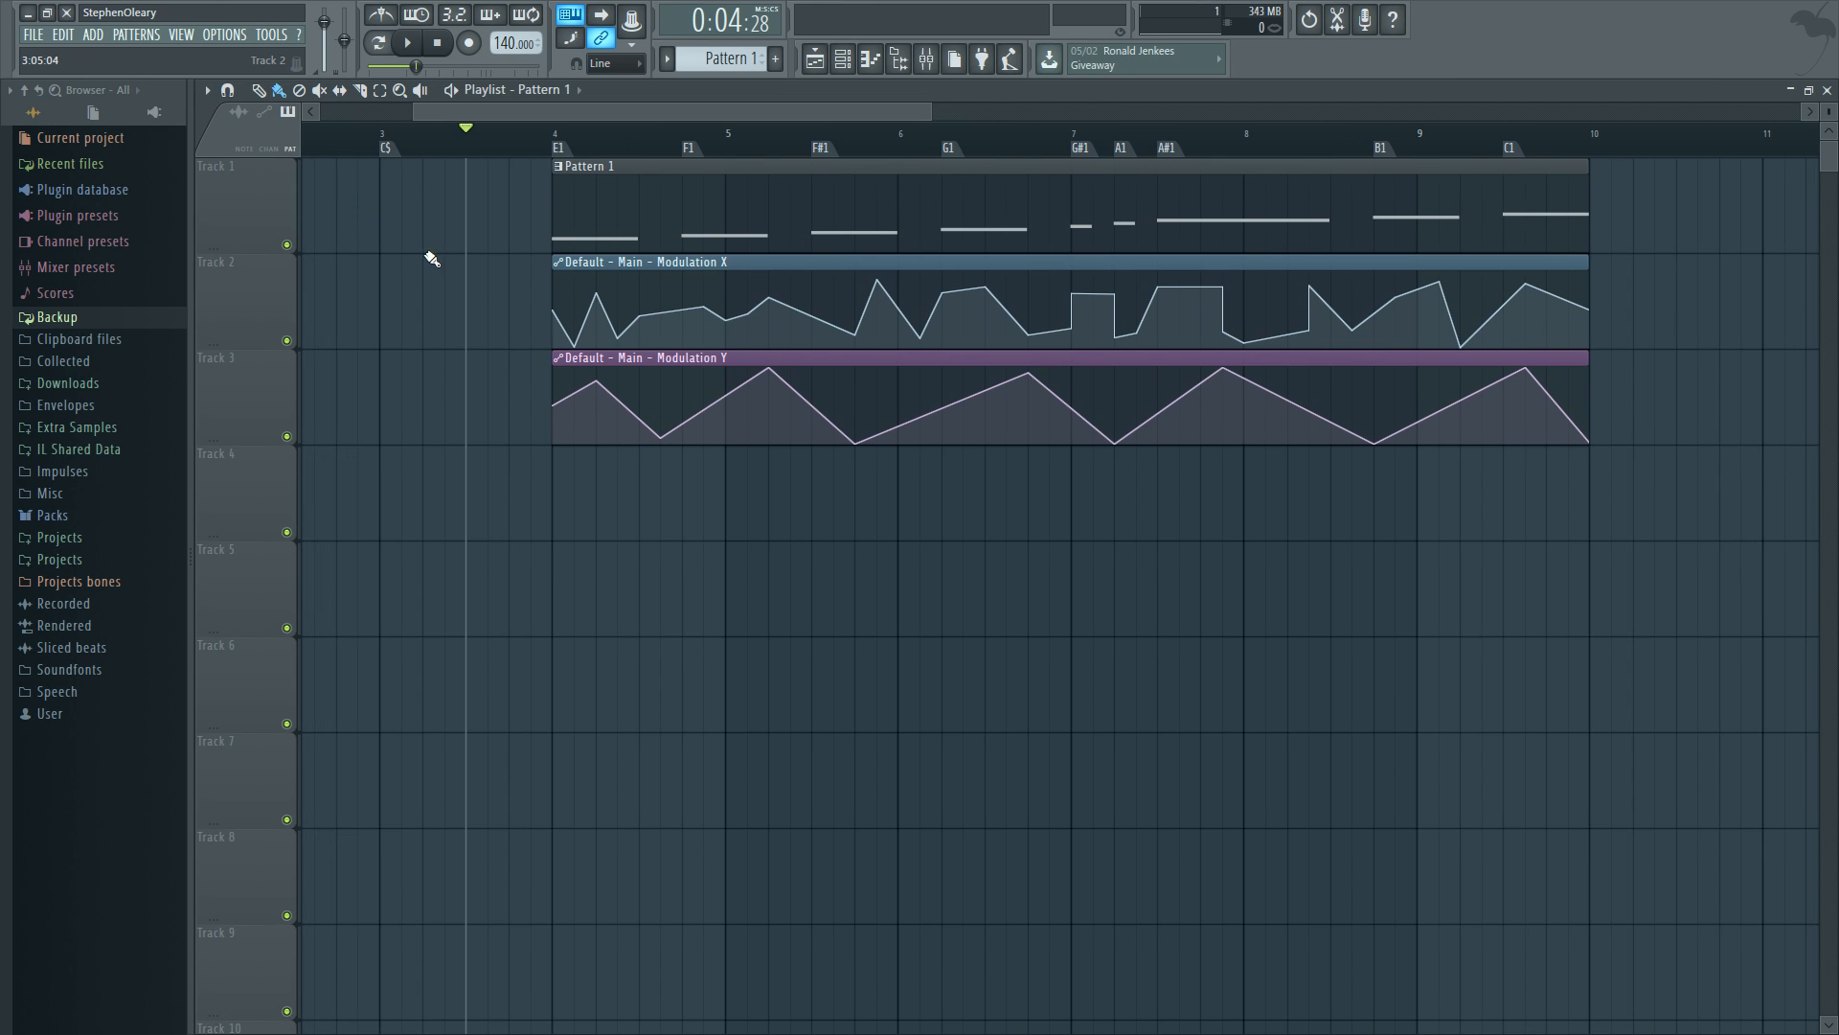
scroll(431, 259, right, 1)
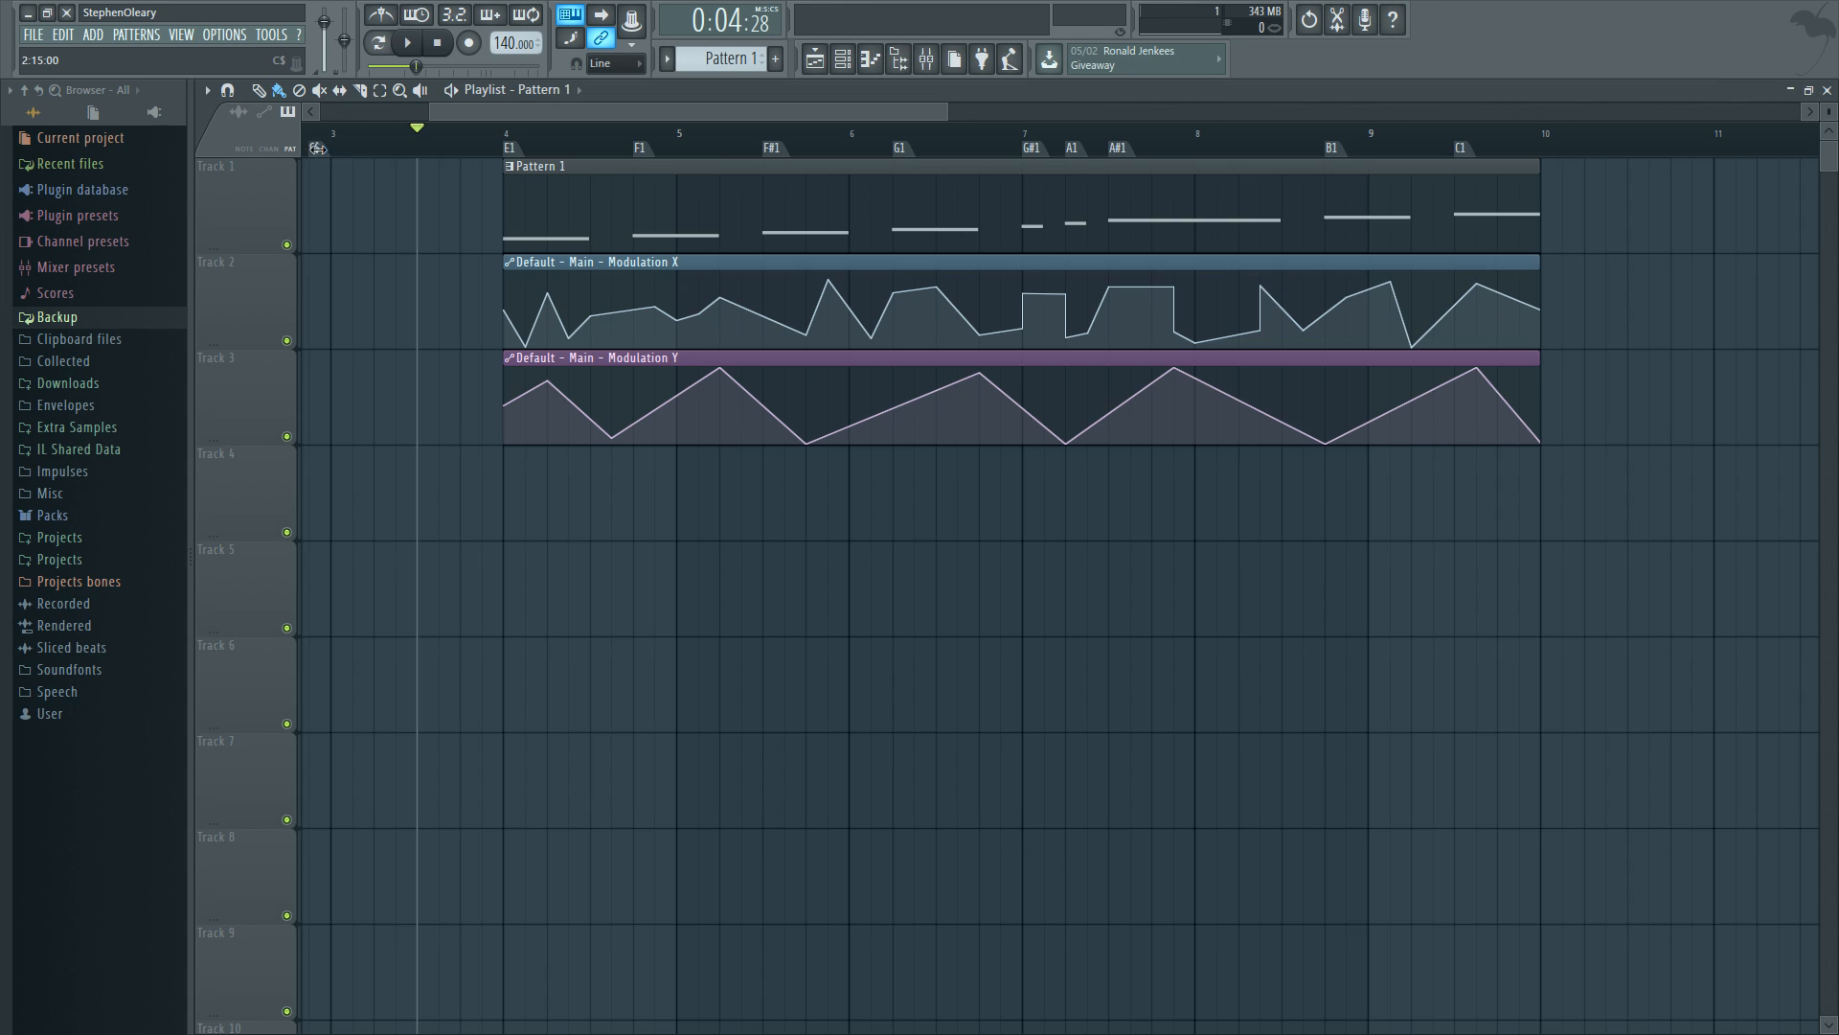
Step: Move the C$ marker to the middle of bar 3, and delete it
mouse_move(317, 149)
mouse_down()
mouse_move(847, 144)
mouse_move(425, 147)
mouse_up()
right_click(424, 146)
click(431, 208)
Step: Move the song position to bar 4 and select the playlist time range from bar 4 to bar 10
click(505, 132)
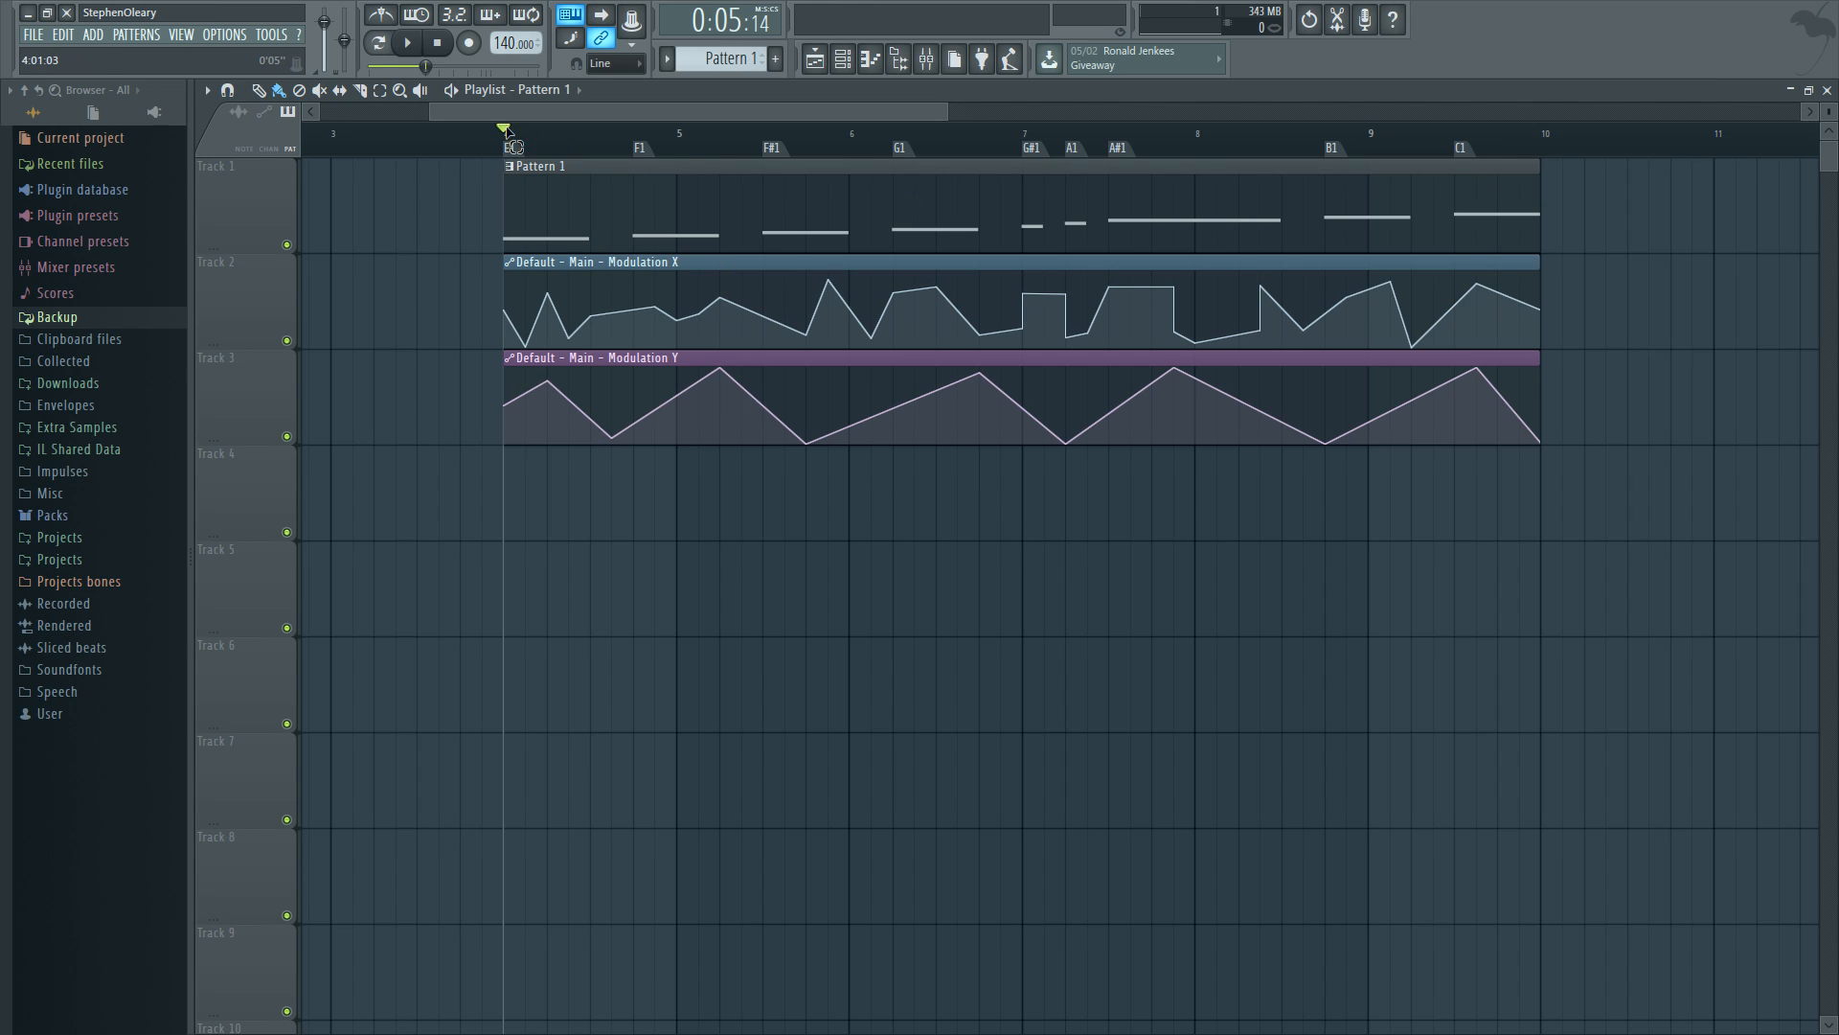
drag(505, 130, 1539, 134)
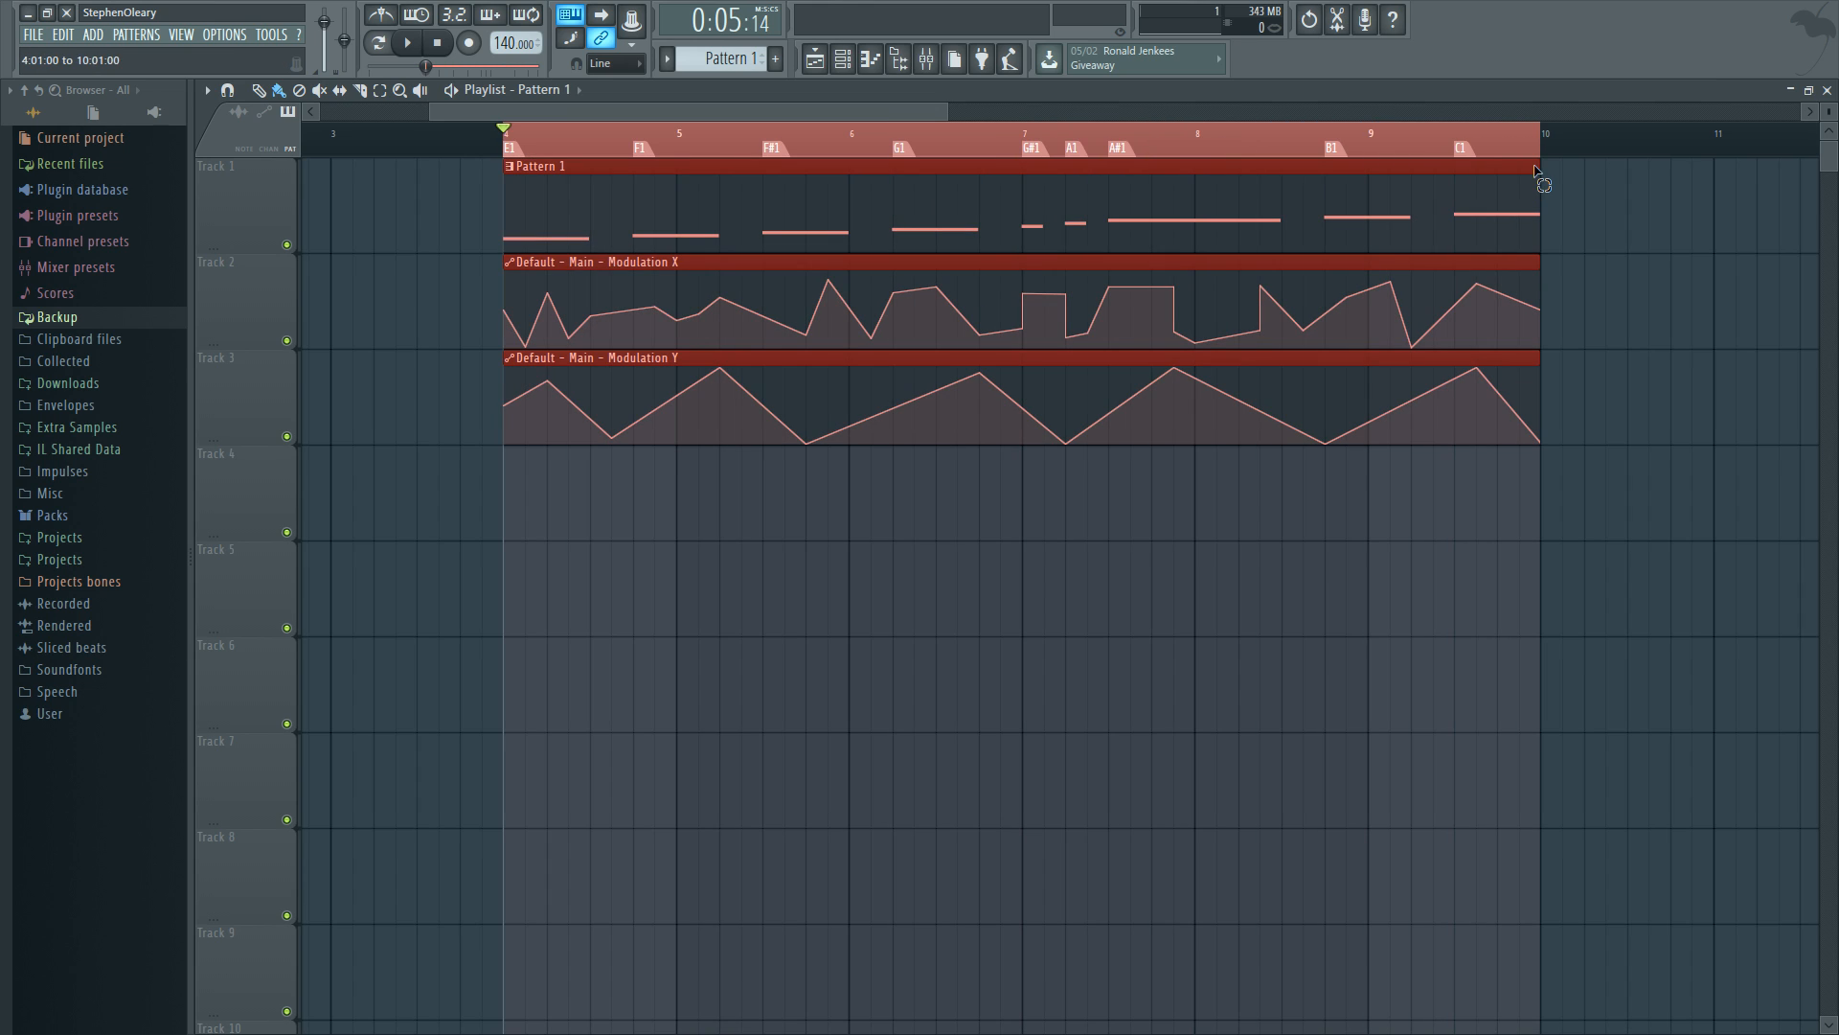
Step: Load Edison into the first effect slot of the Master mixer track
click(926, 60)
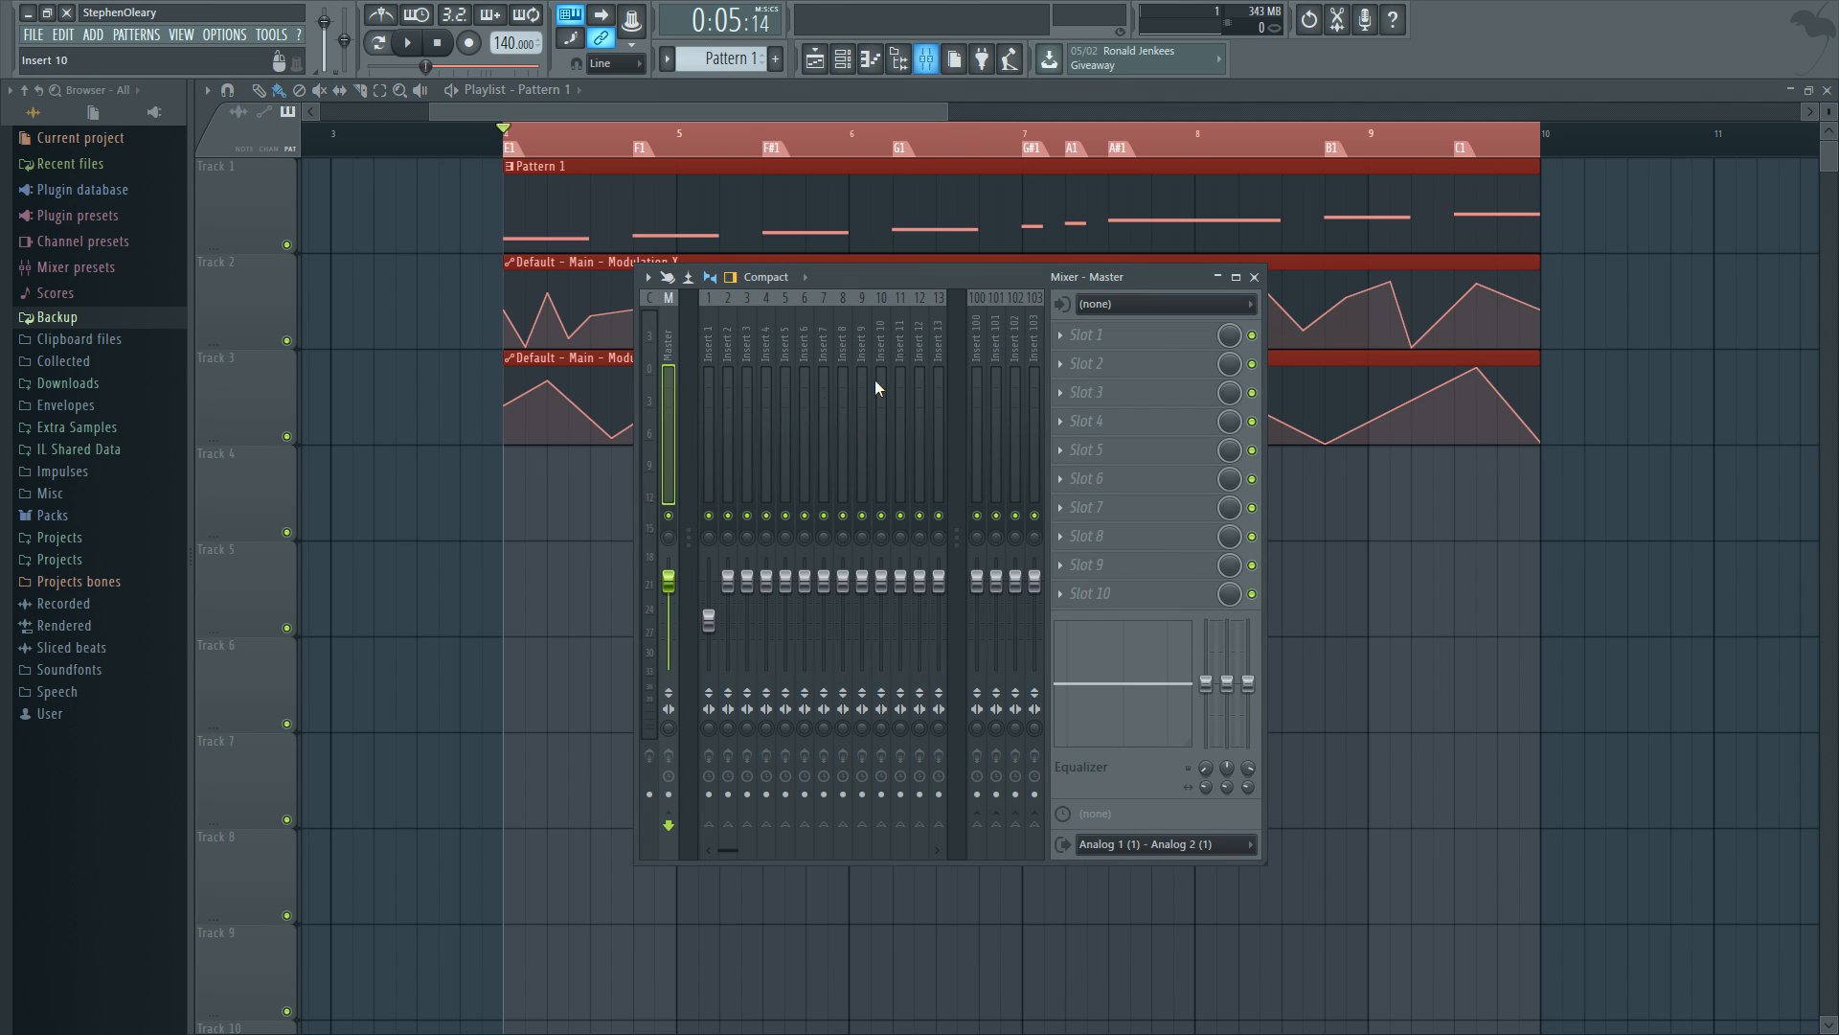
click(1077, 335)
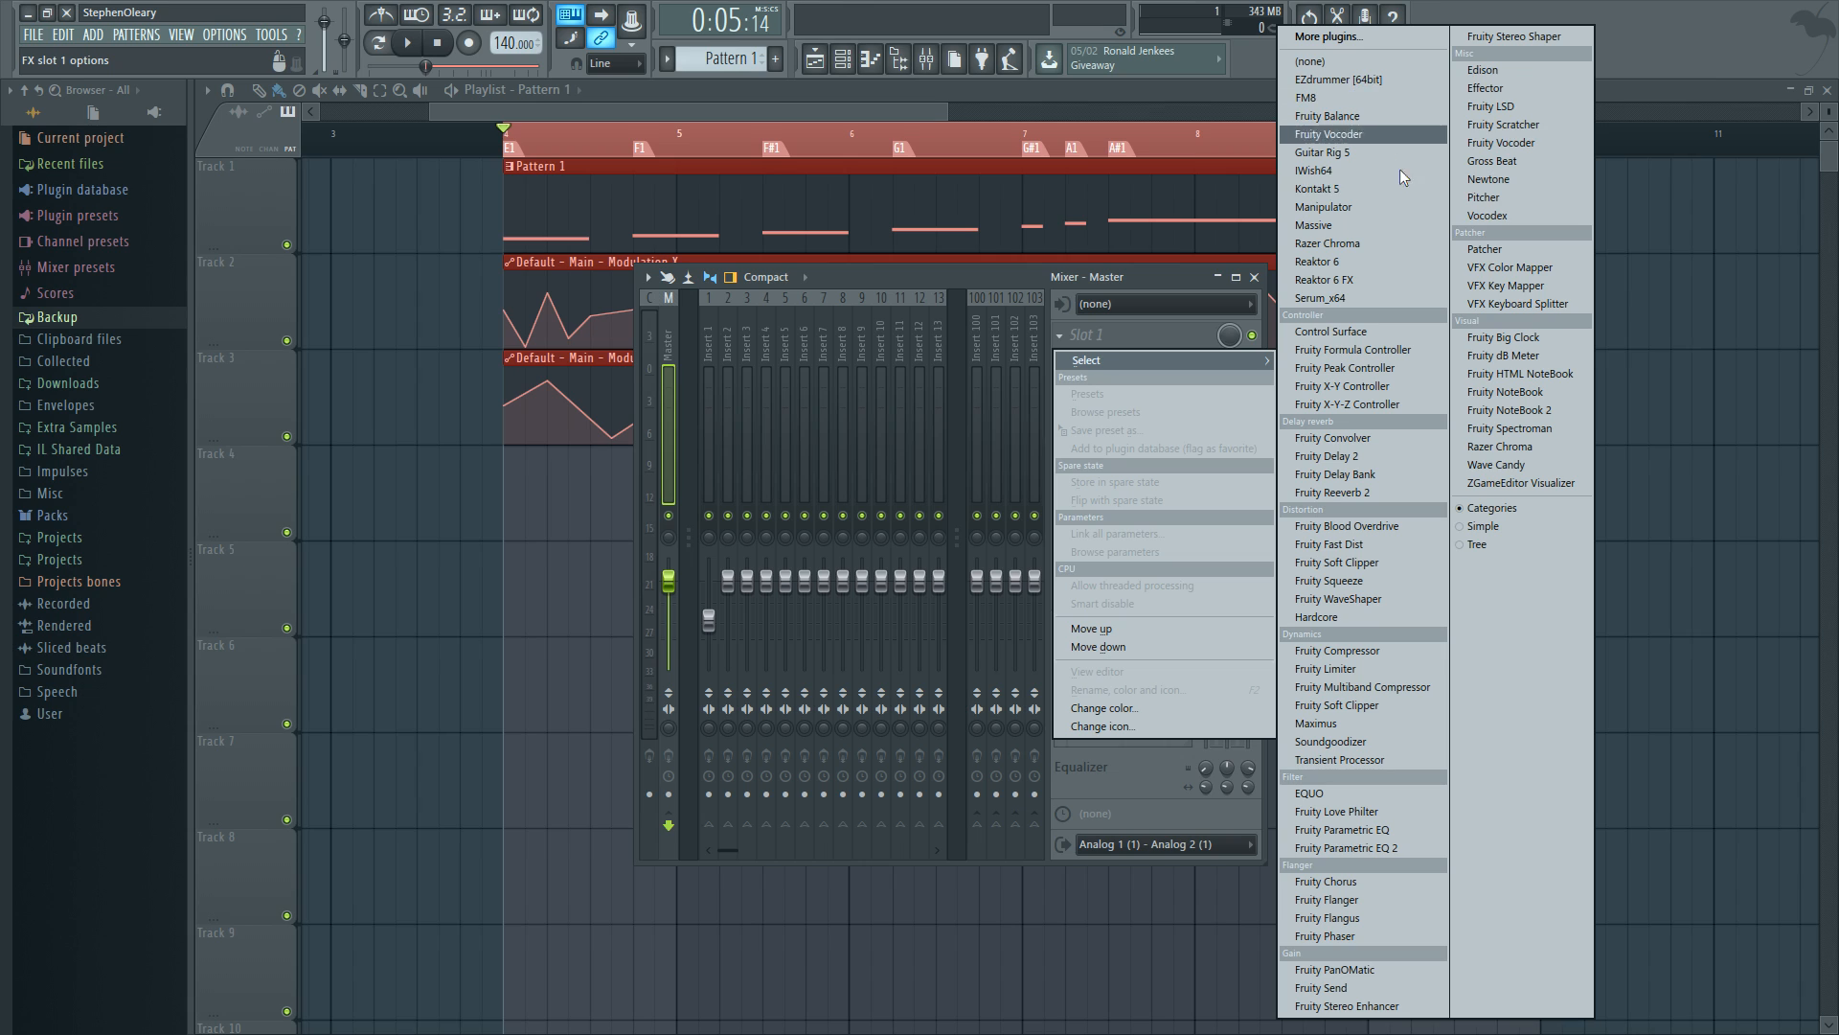
click(1519, 69)
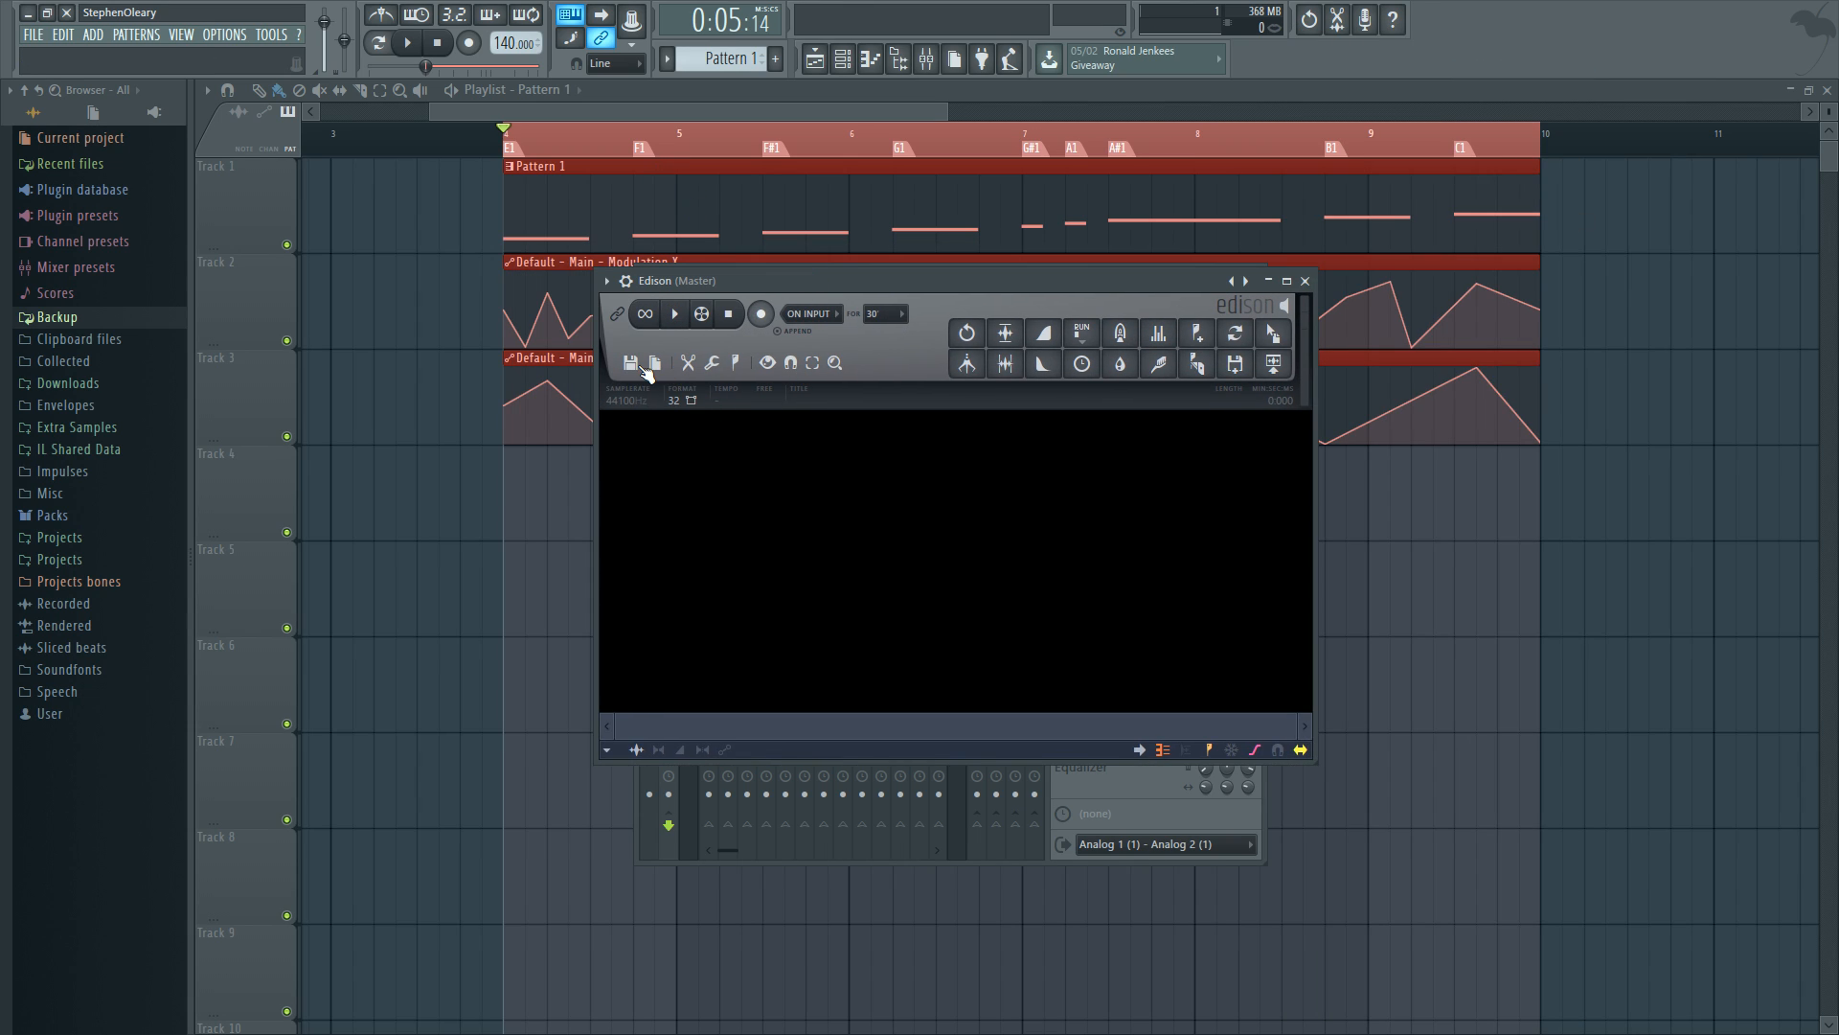
click(640, 366)
click(663, 426)
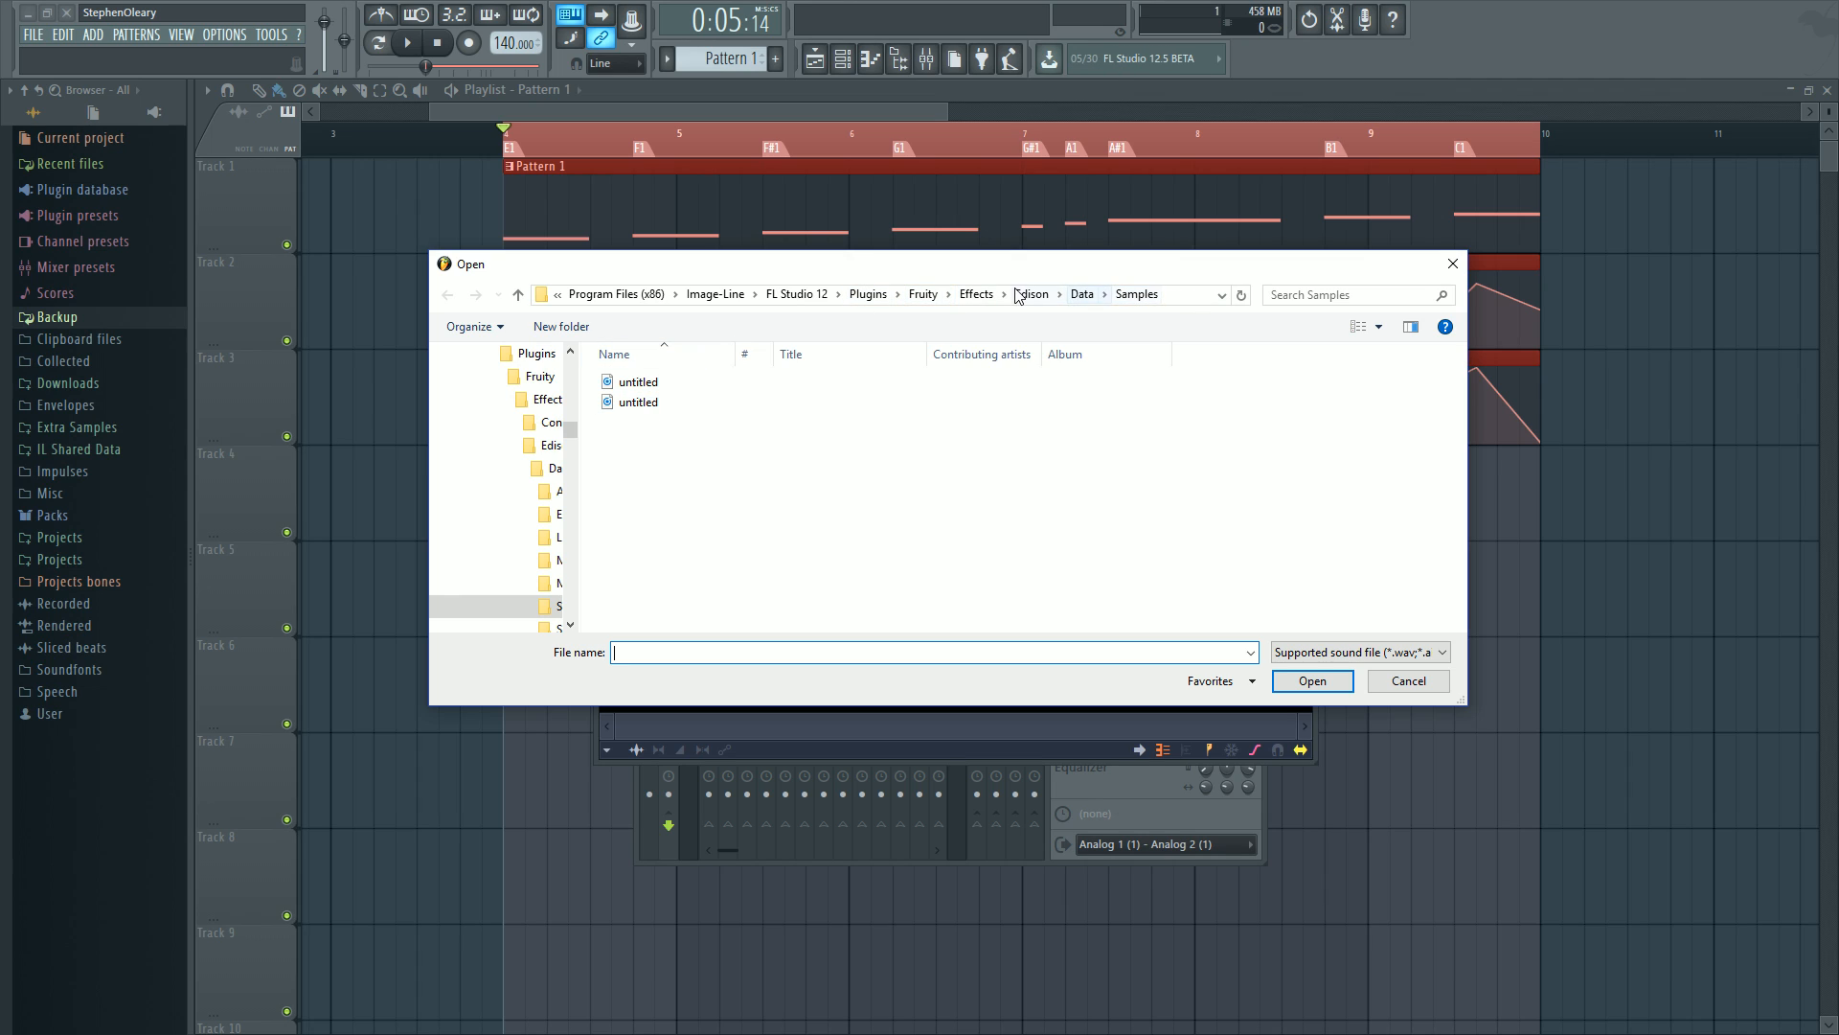
click(799, 295)
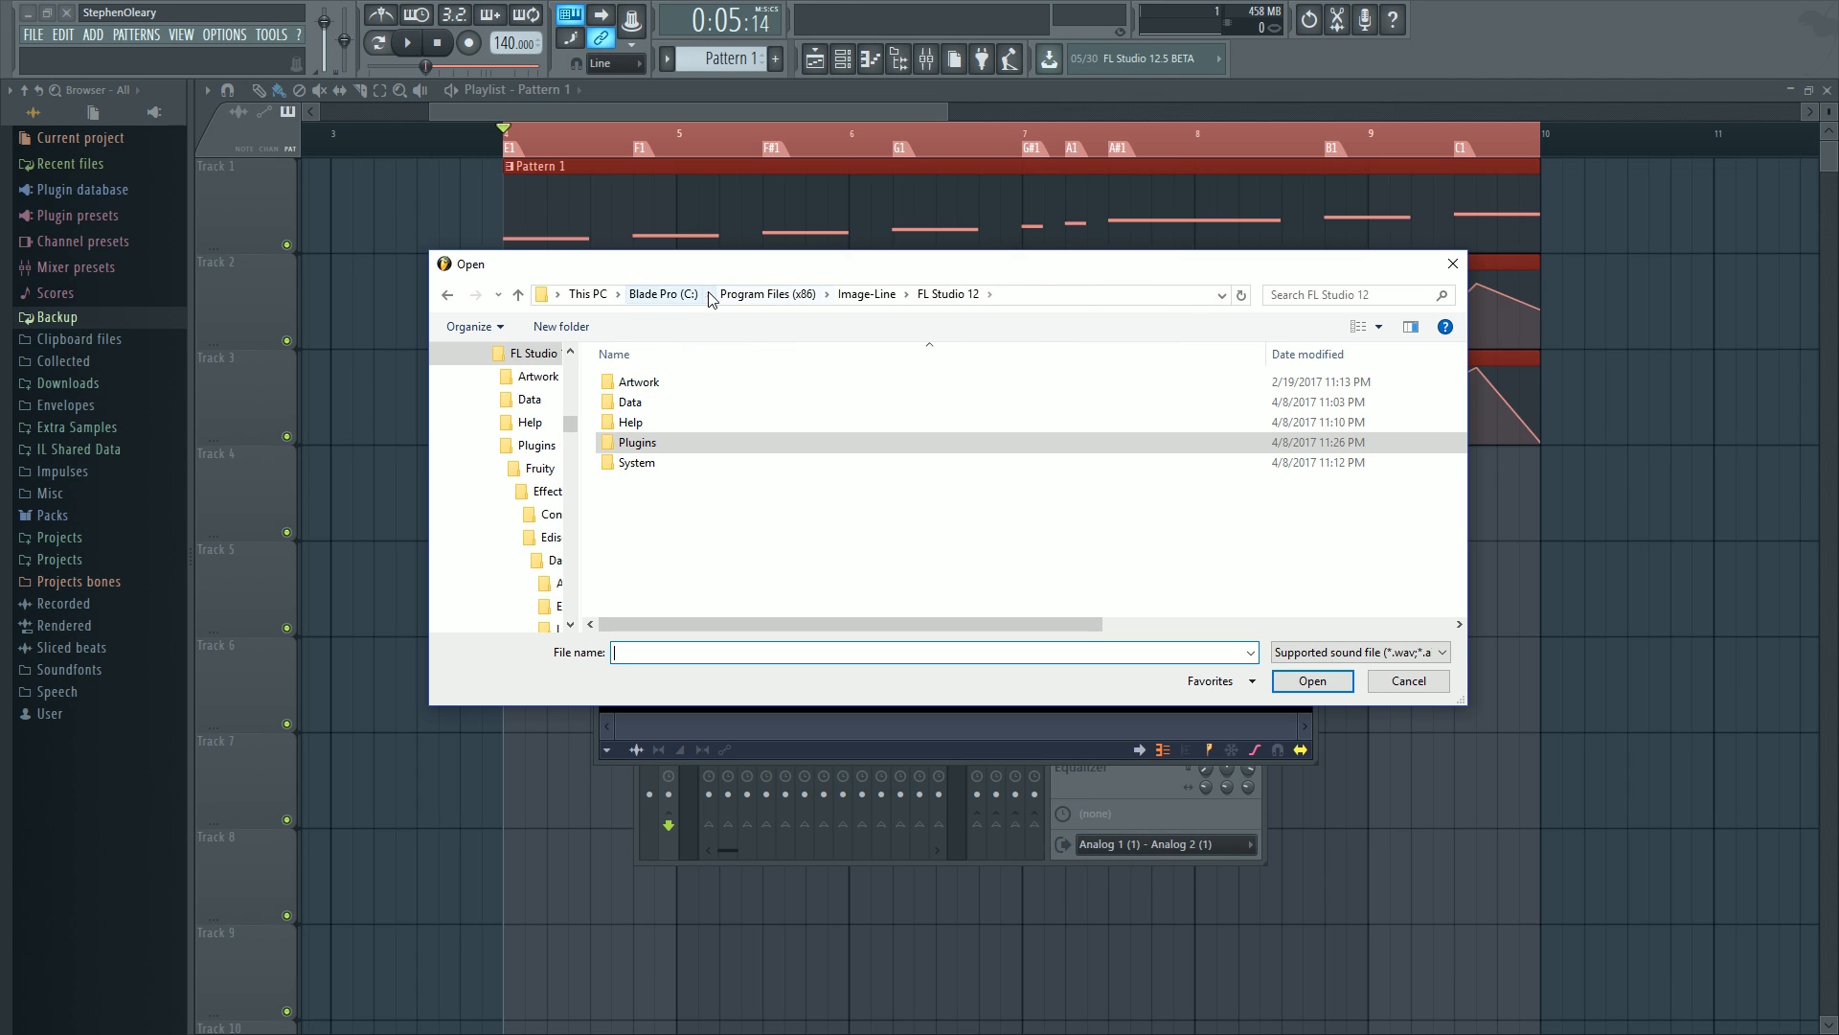
click(1458, 264)
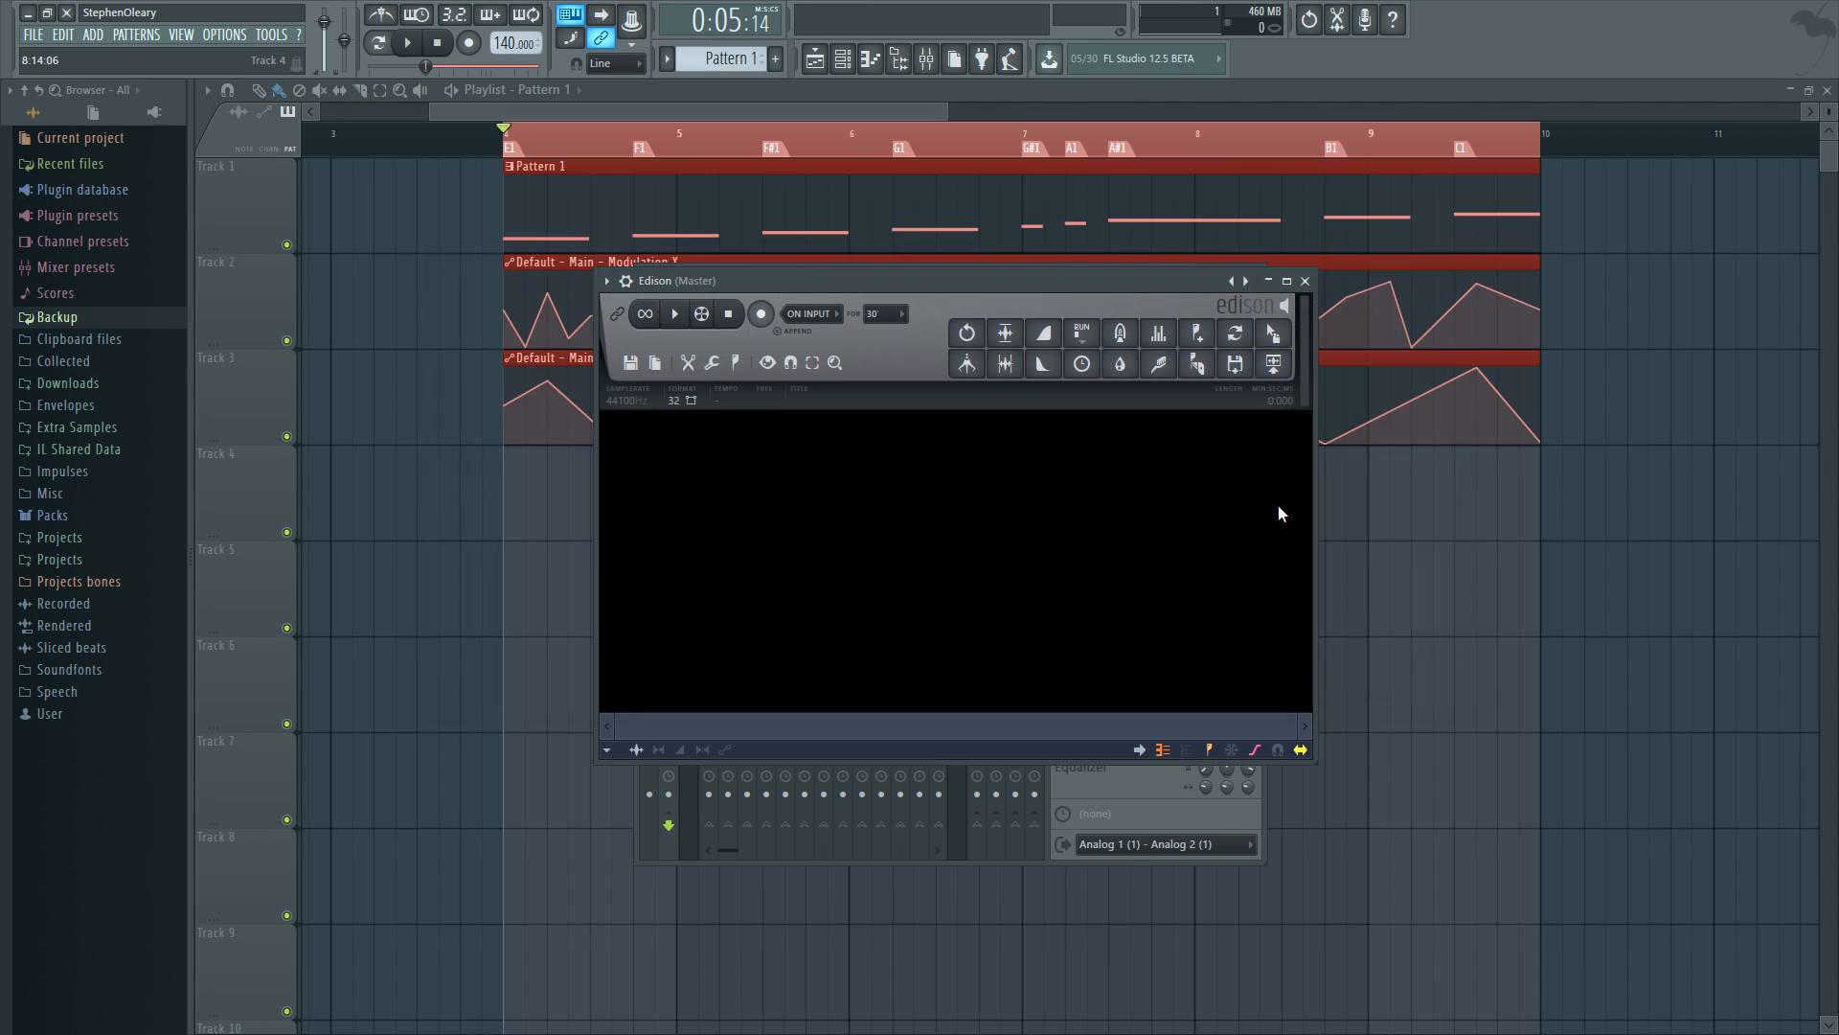
click(1304, 280)
Step: Render the selected song range as a WAV file named another big ol sample in the Projects folder
key(ctrl+r)
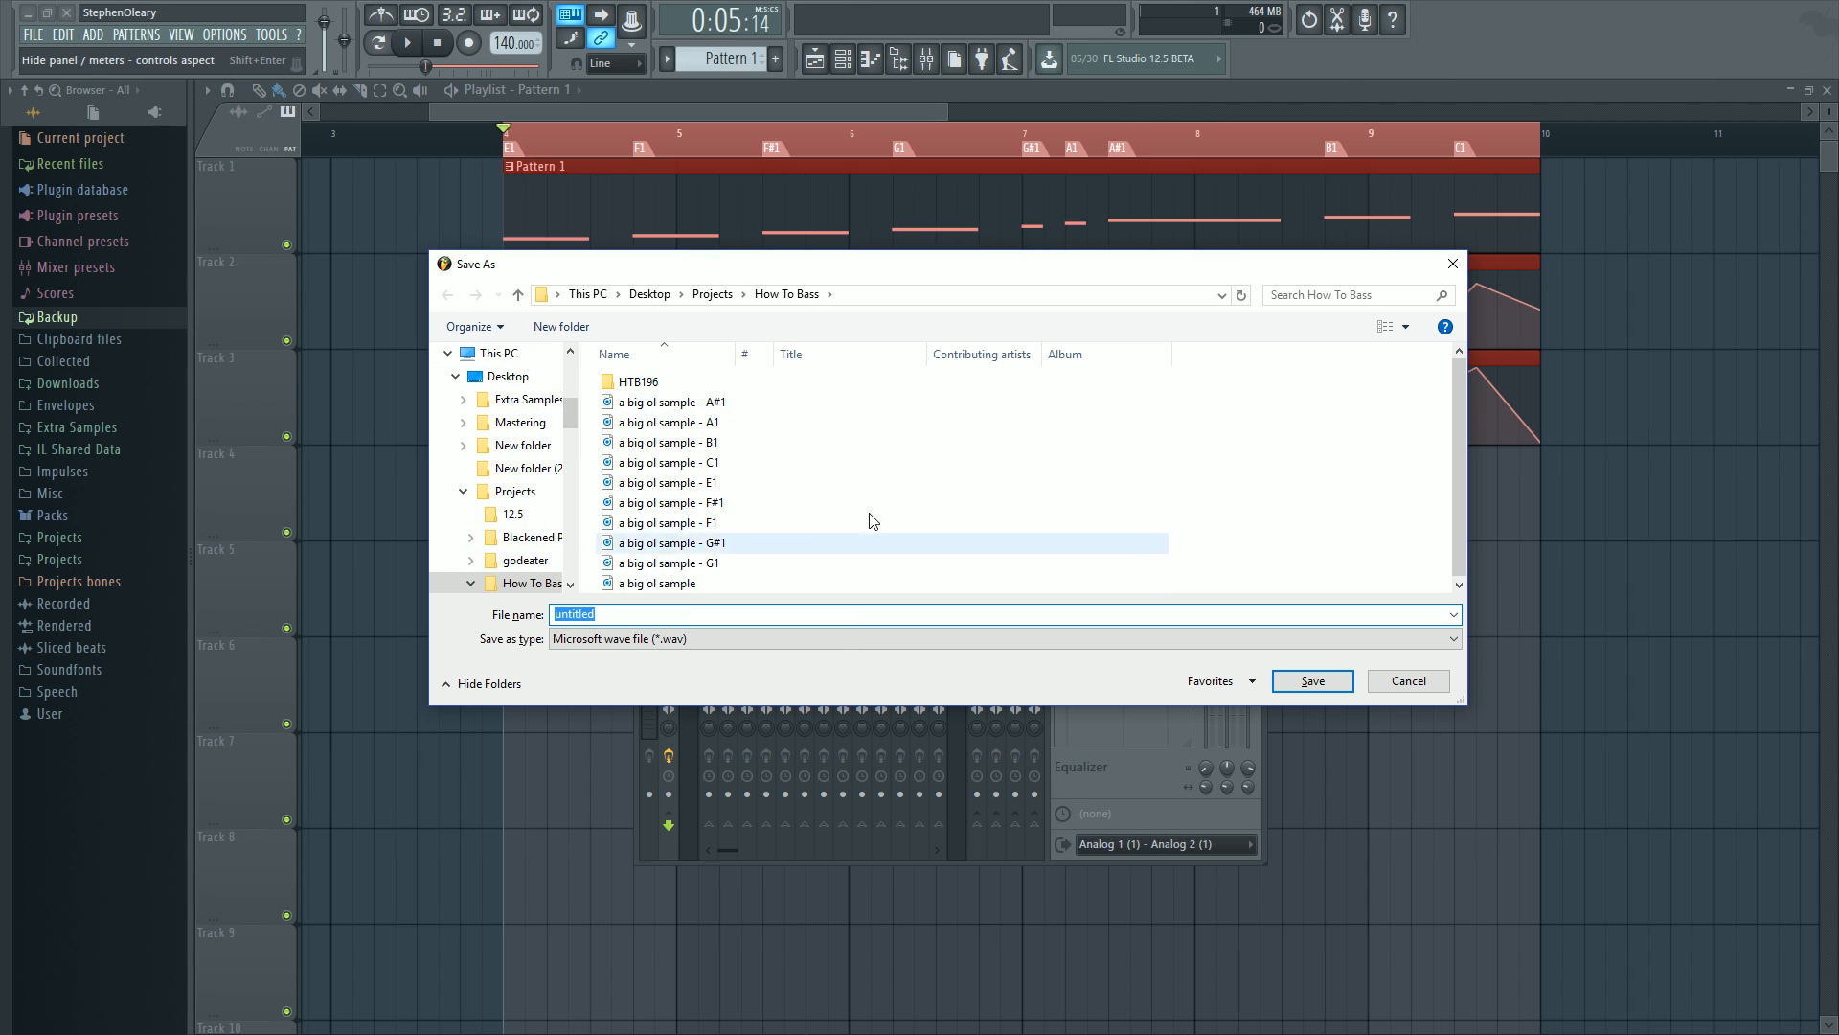
click(517, 492)
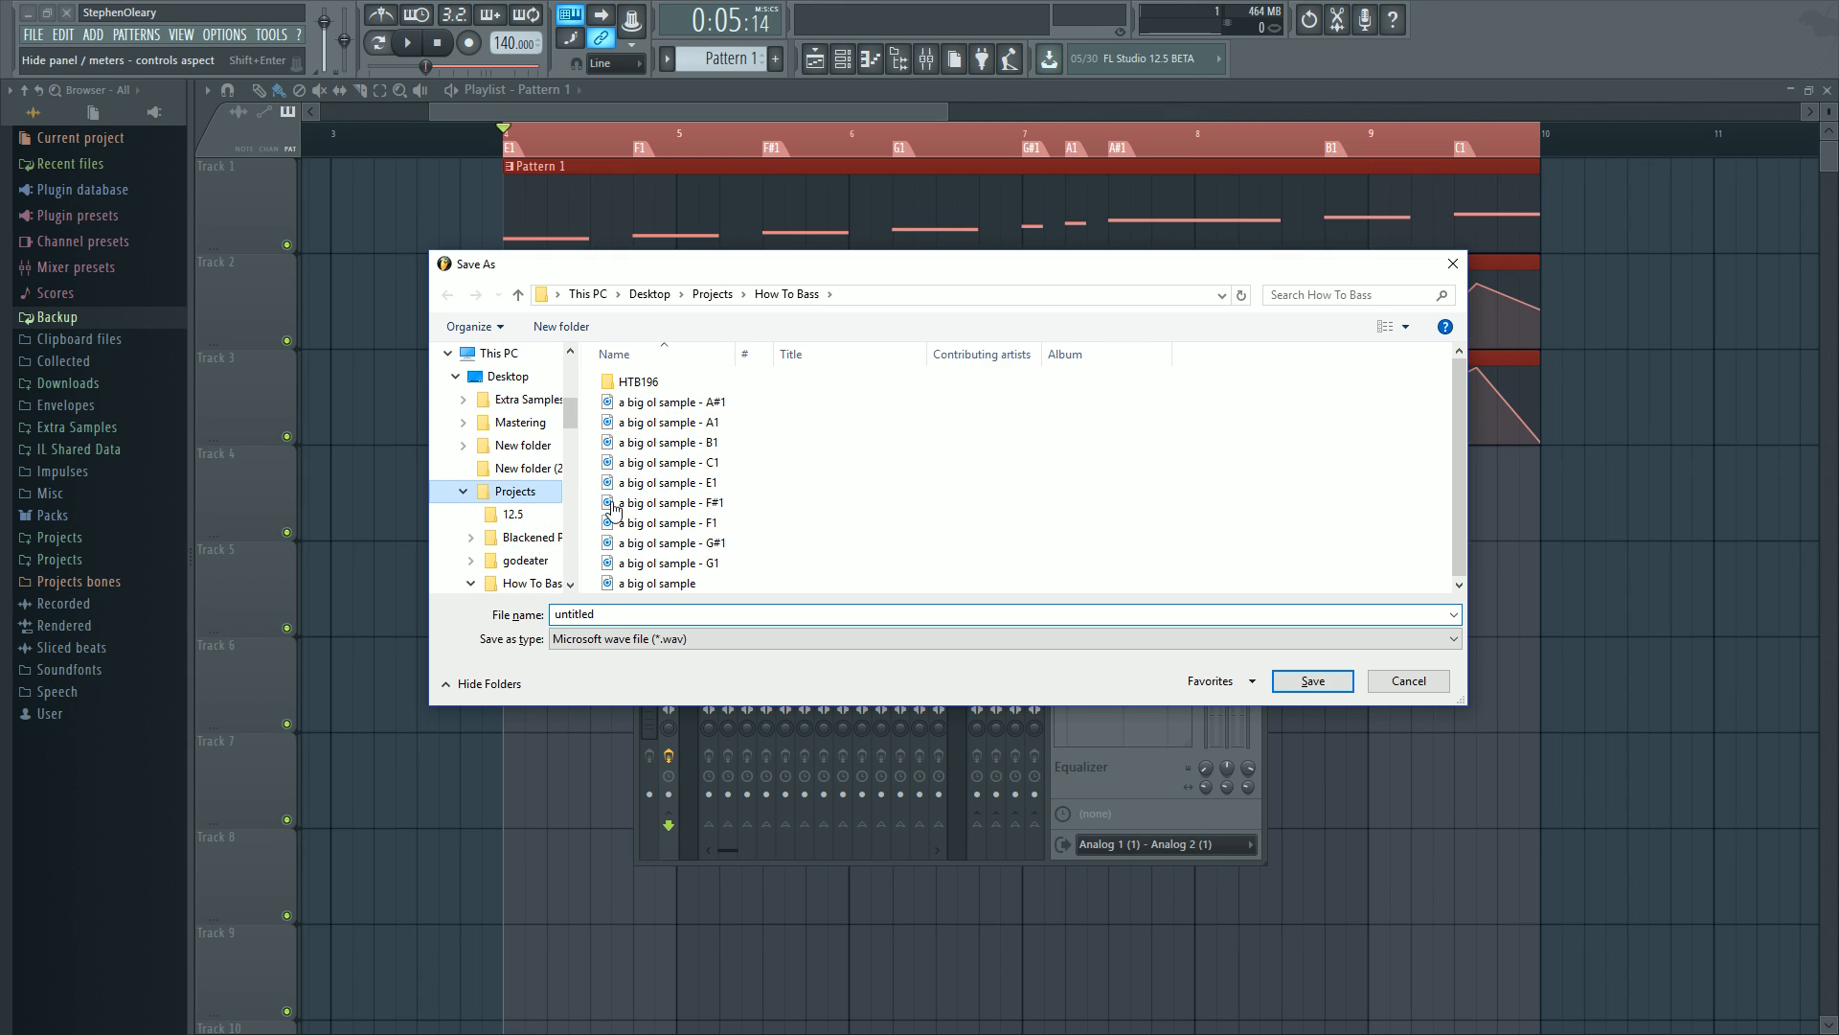
click(686, 617)
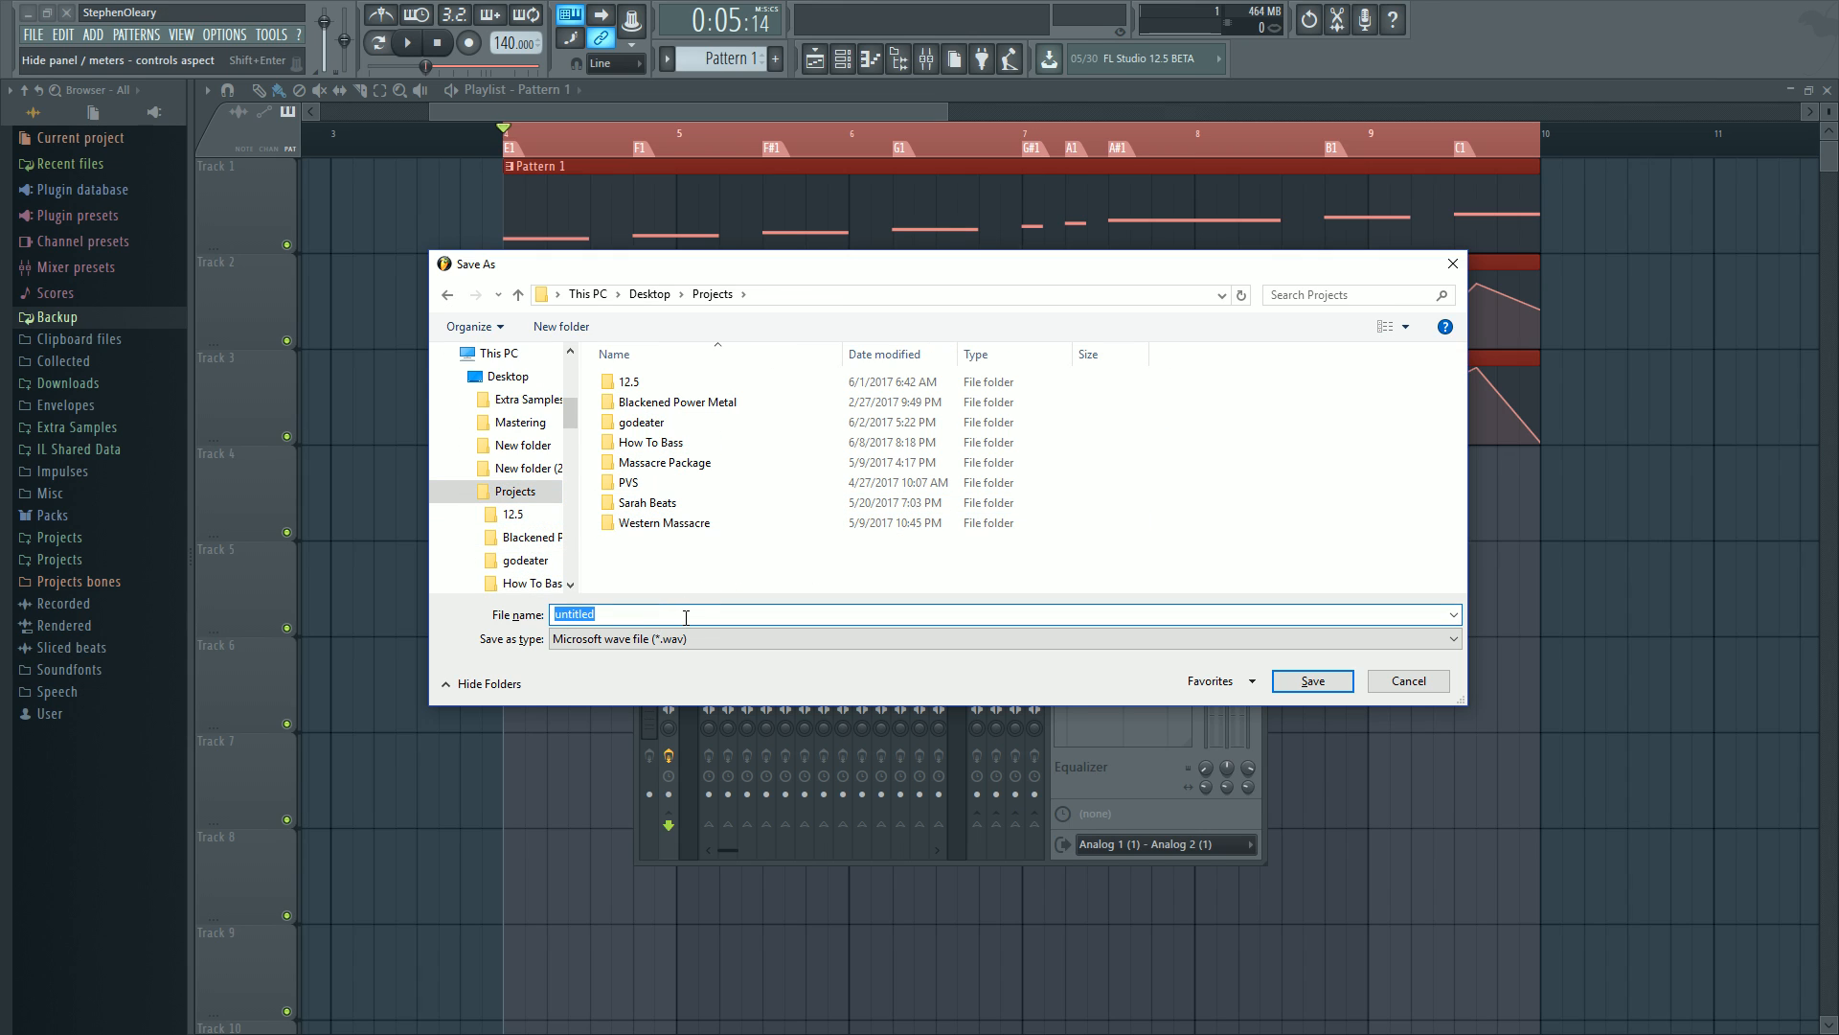
text(another big ol sample)
key(Return)
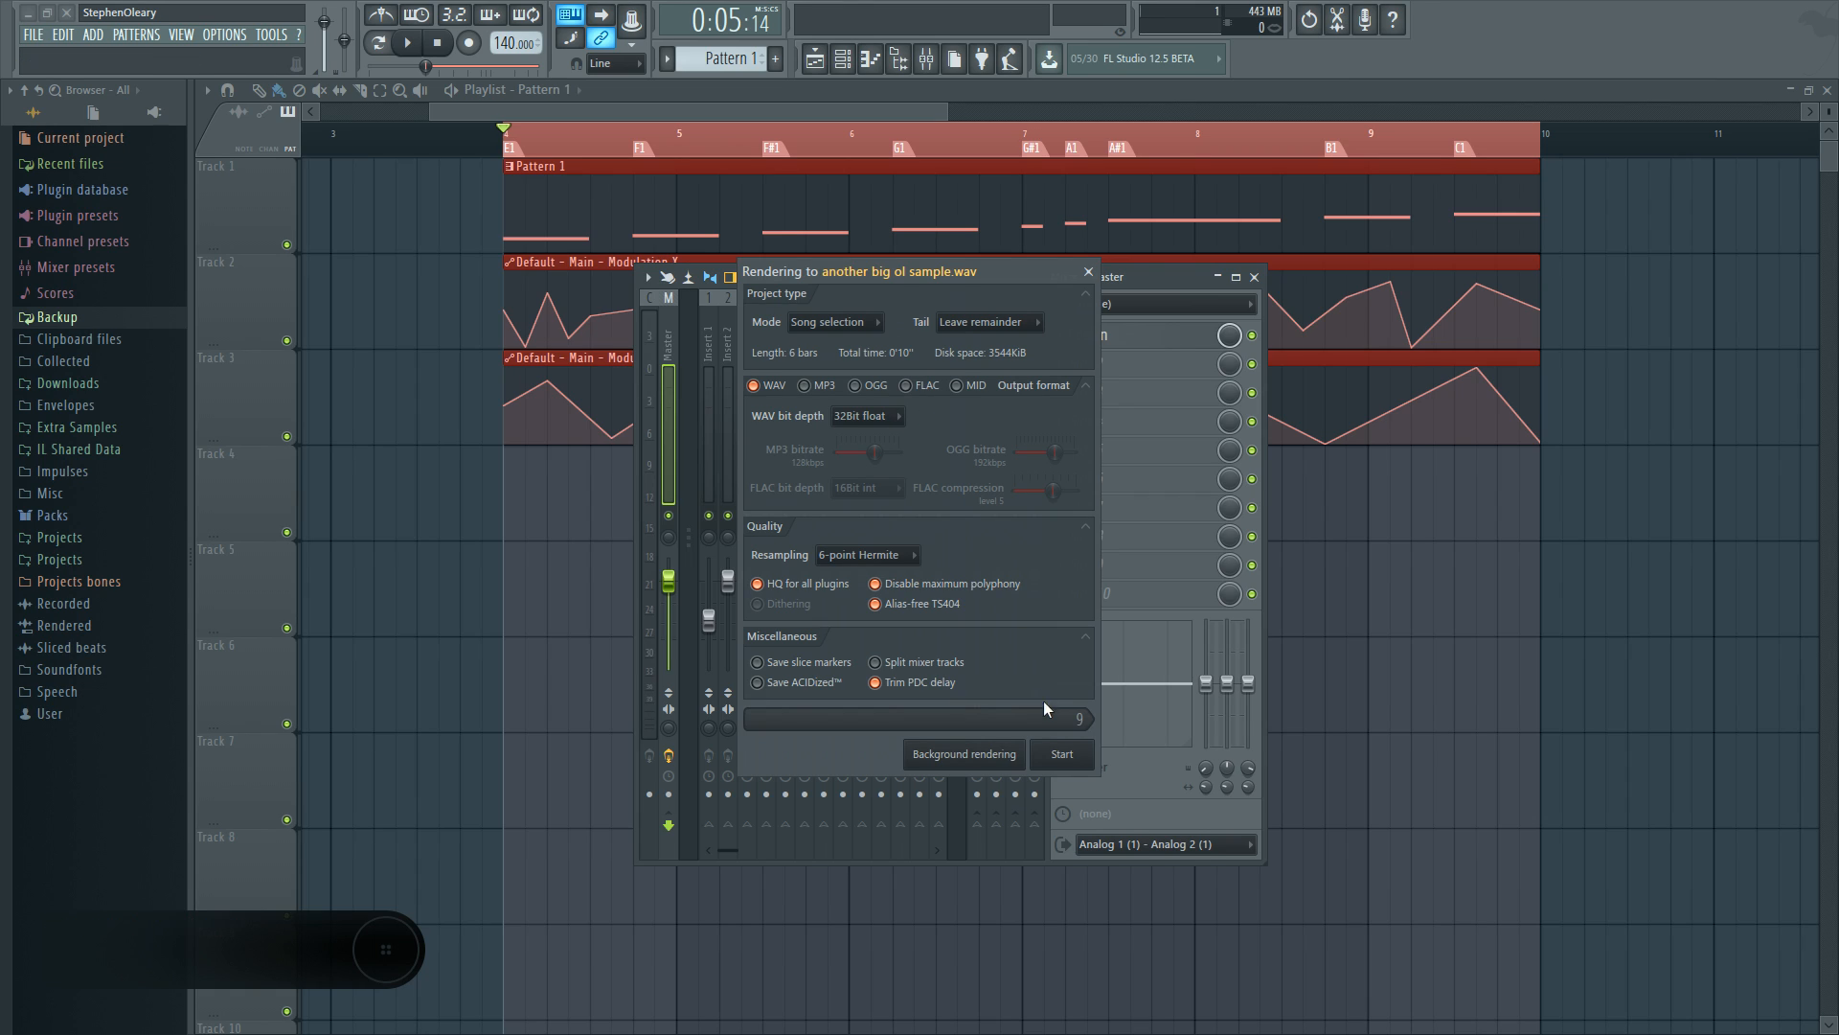
click(1062, 754)
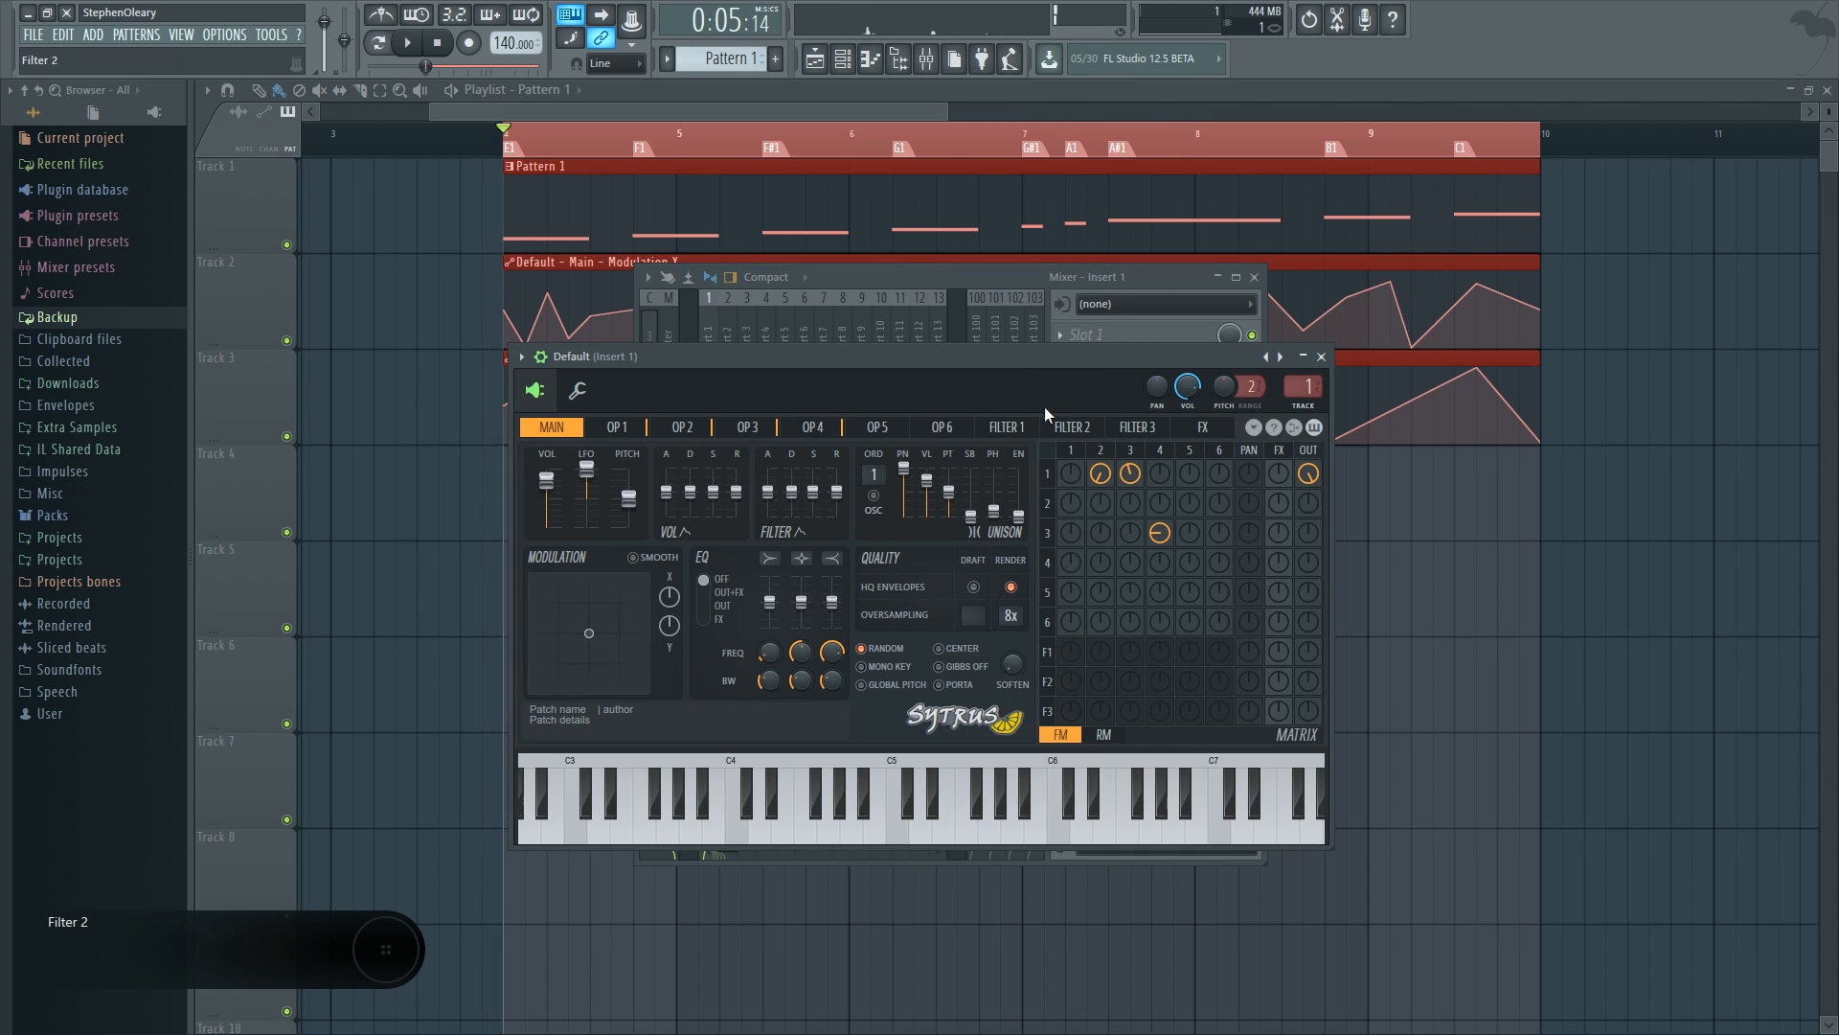
Step: Reopen the Edison editor from the first effect slot of the Master mixer track
click(925, 62)
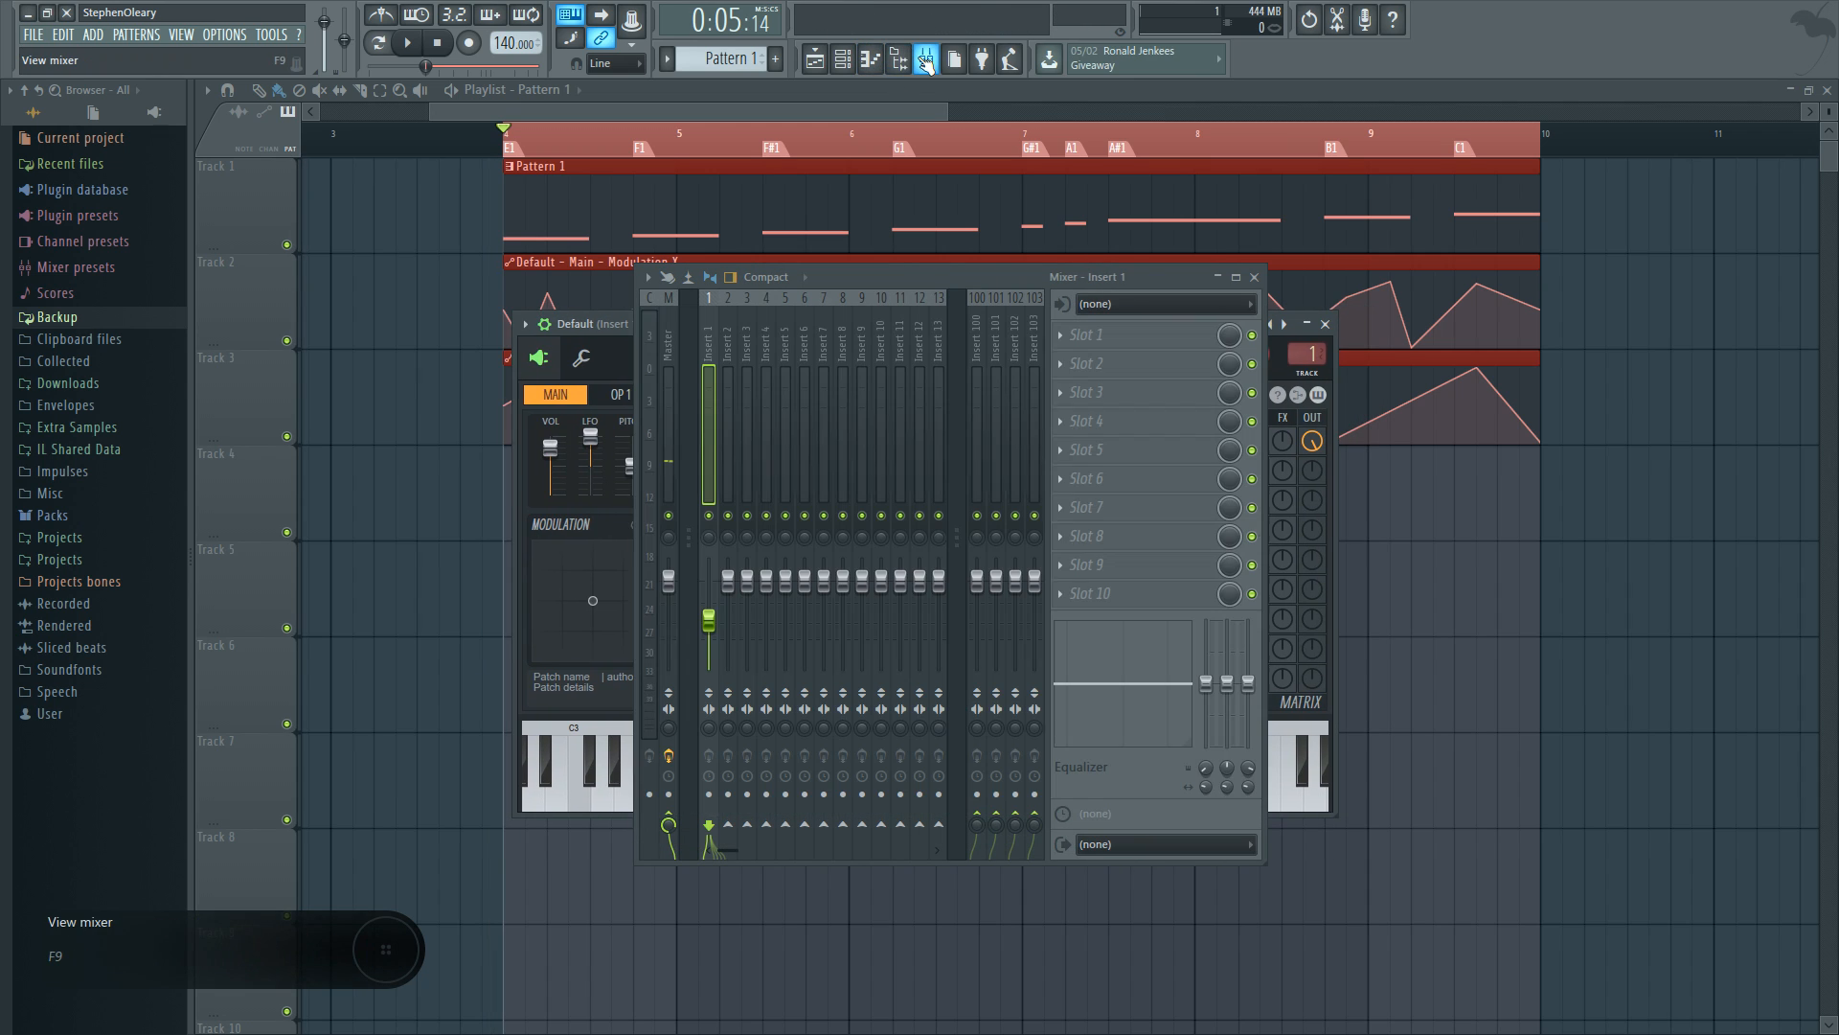
click(670, 349)
click(1140, 344)
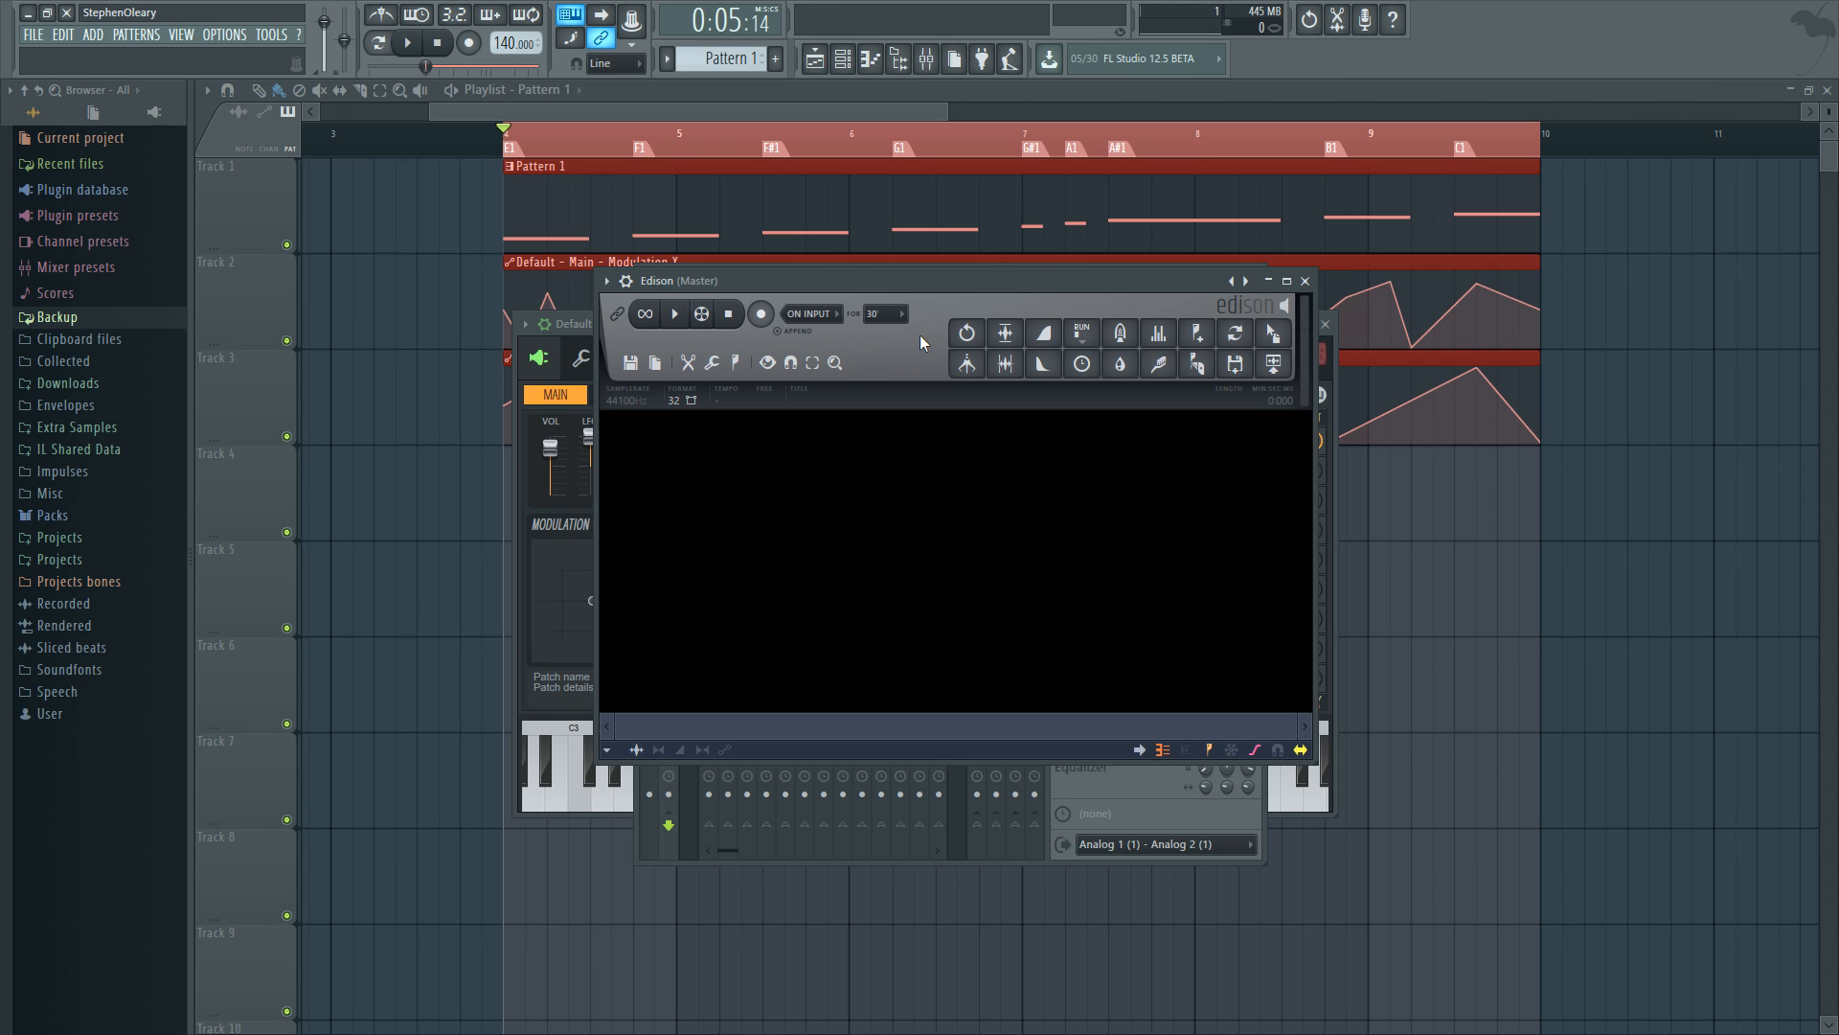
Step: Load the WAV file another big ol sample from the desktop's Projects folder into Edison
click(649, 357)
click(671, 415)
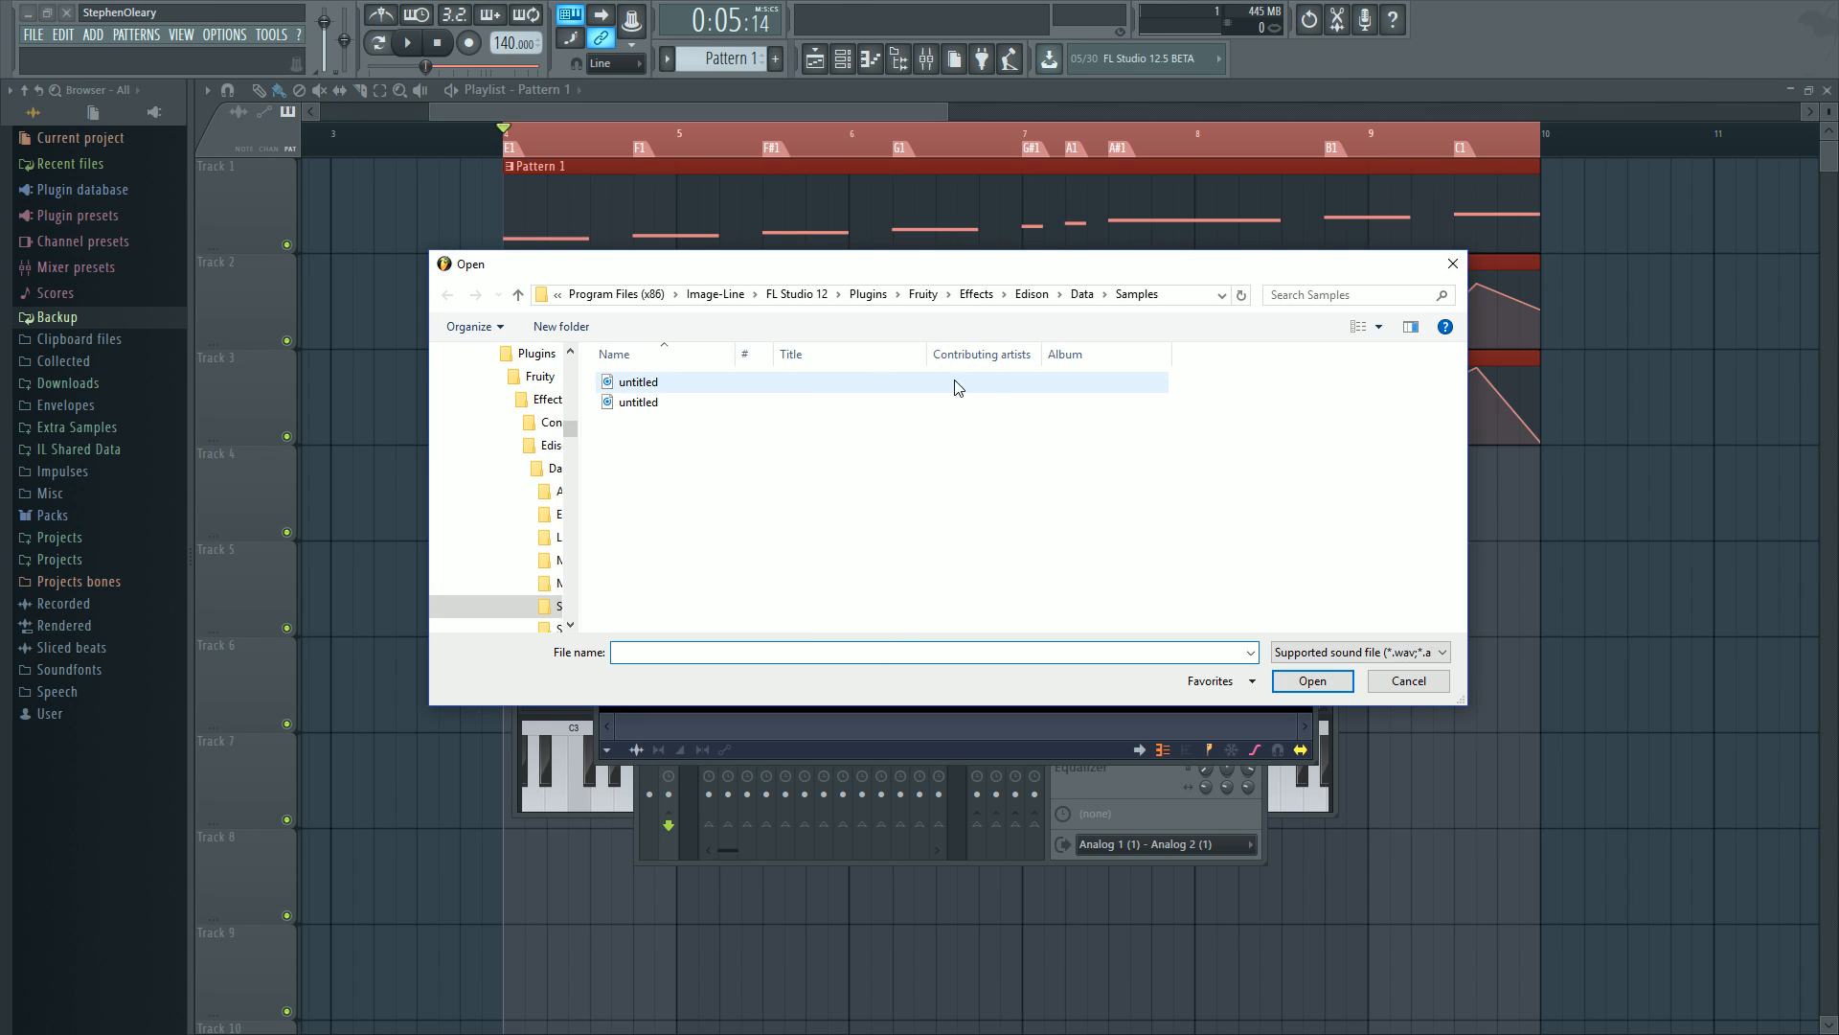
drag(572, 429, 575, 360)
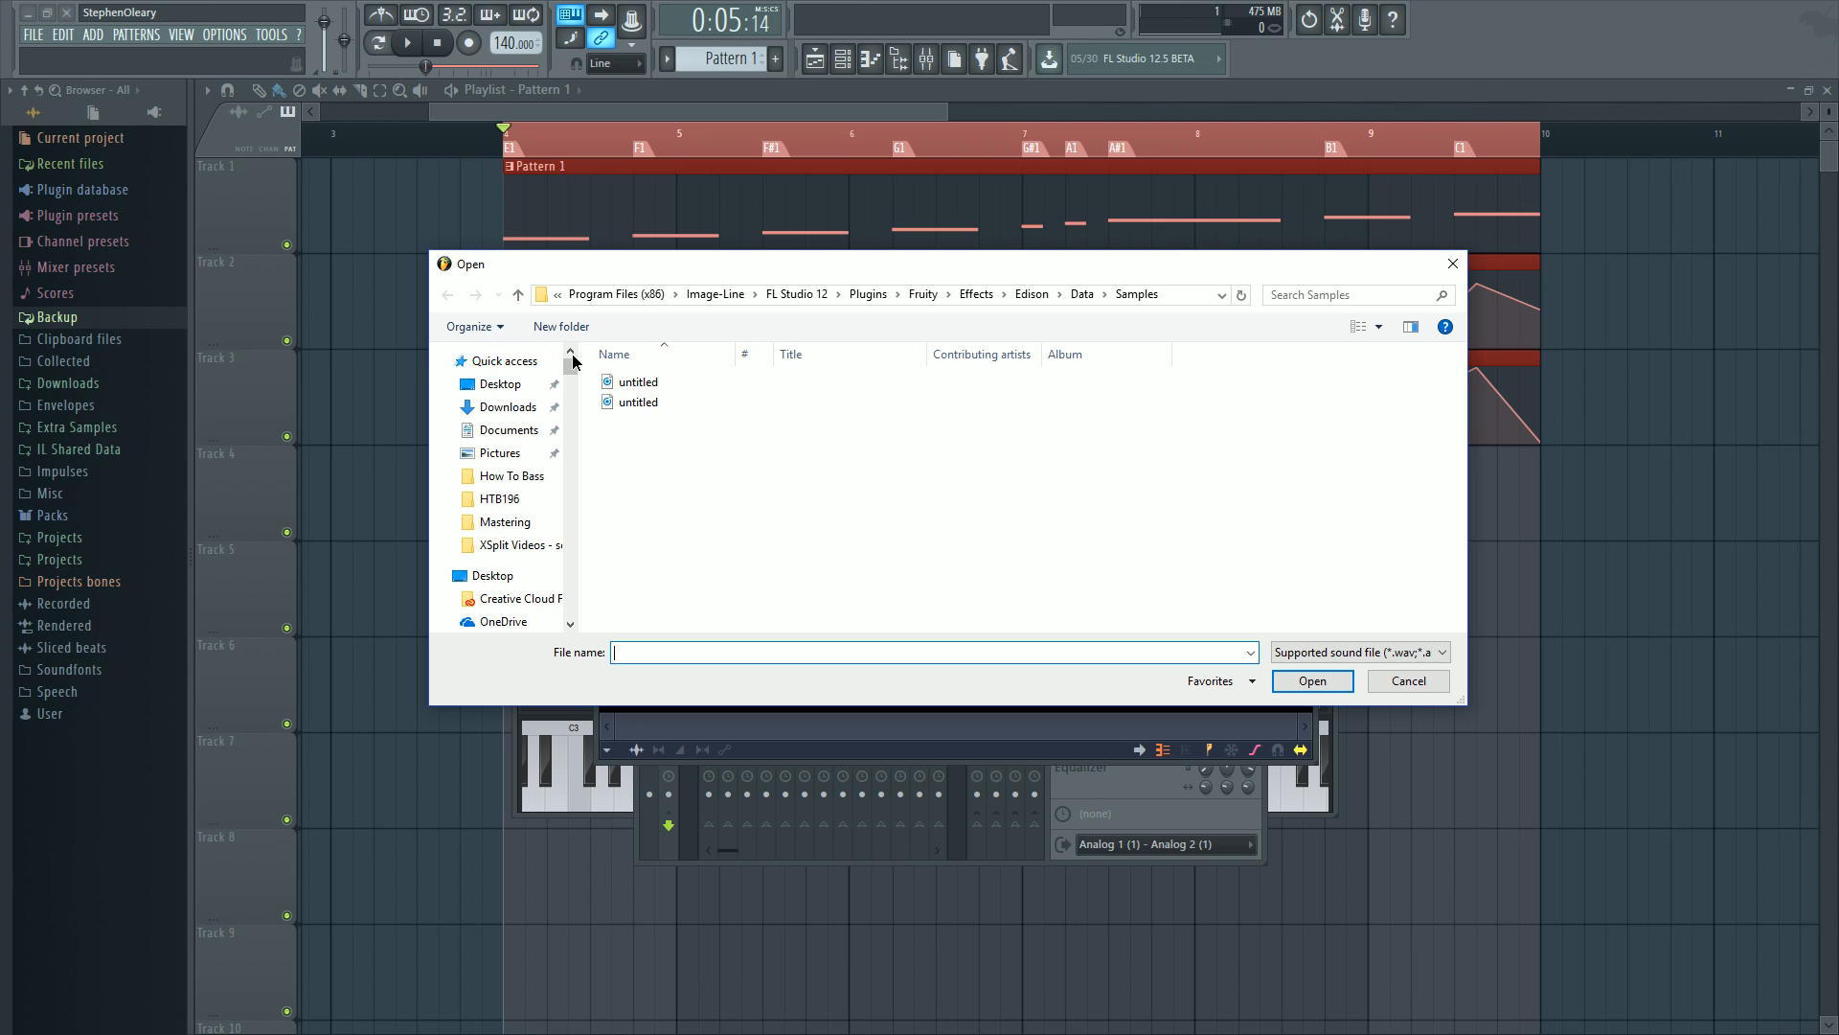
click(511, 387)
double_click(674, 487)
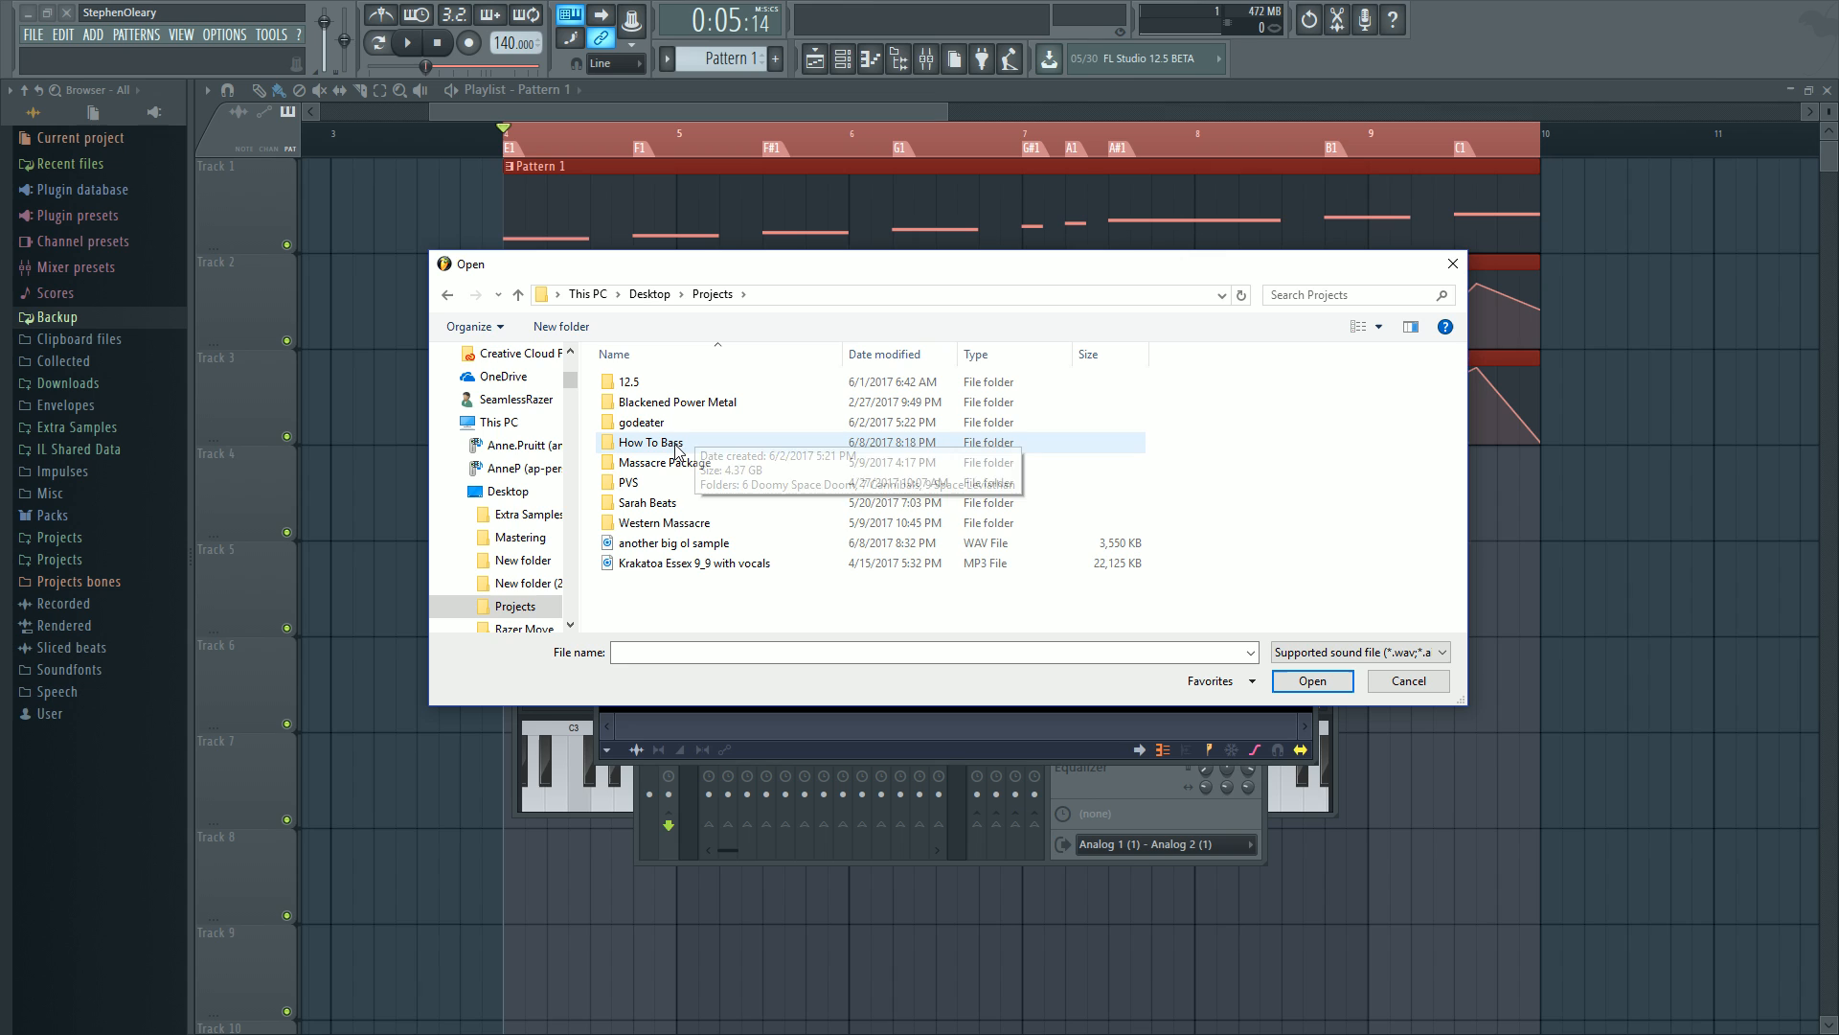
double_click(671, 542)
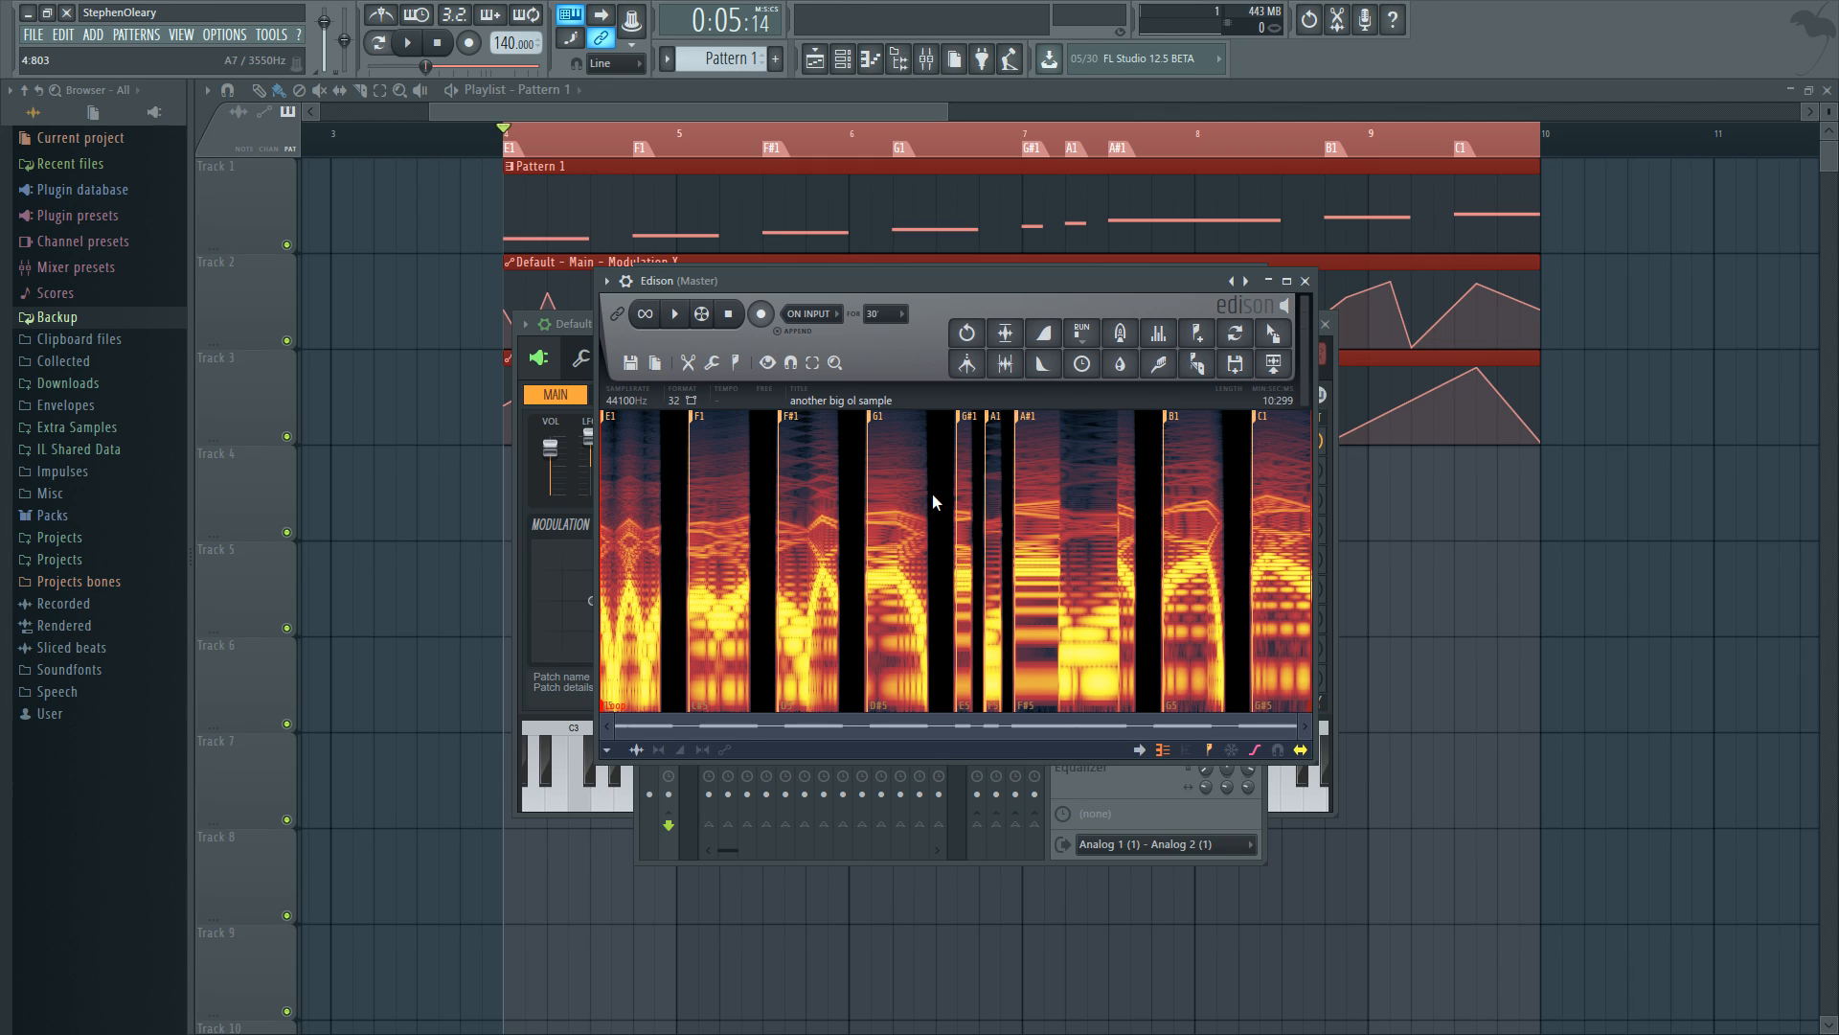
Step: Switch the loaded recording's sample format to 16-bit and back to 32-bit
click(679, 398)
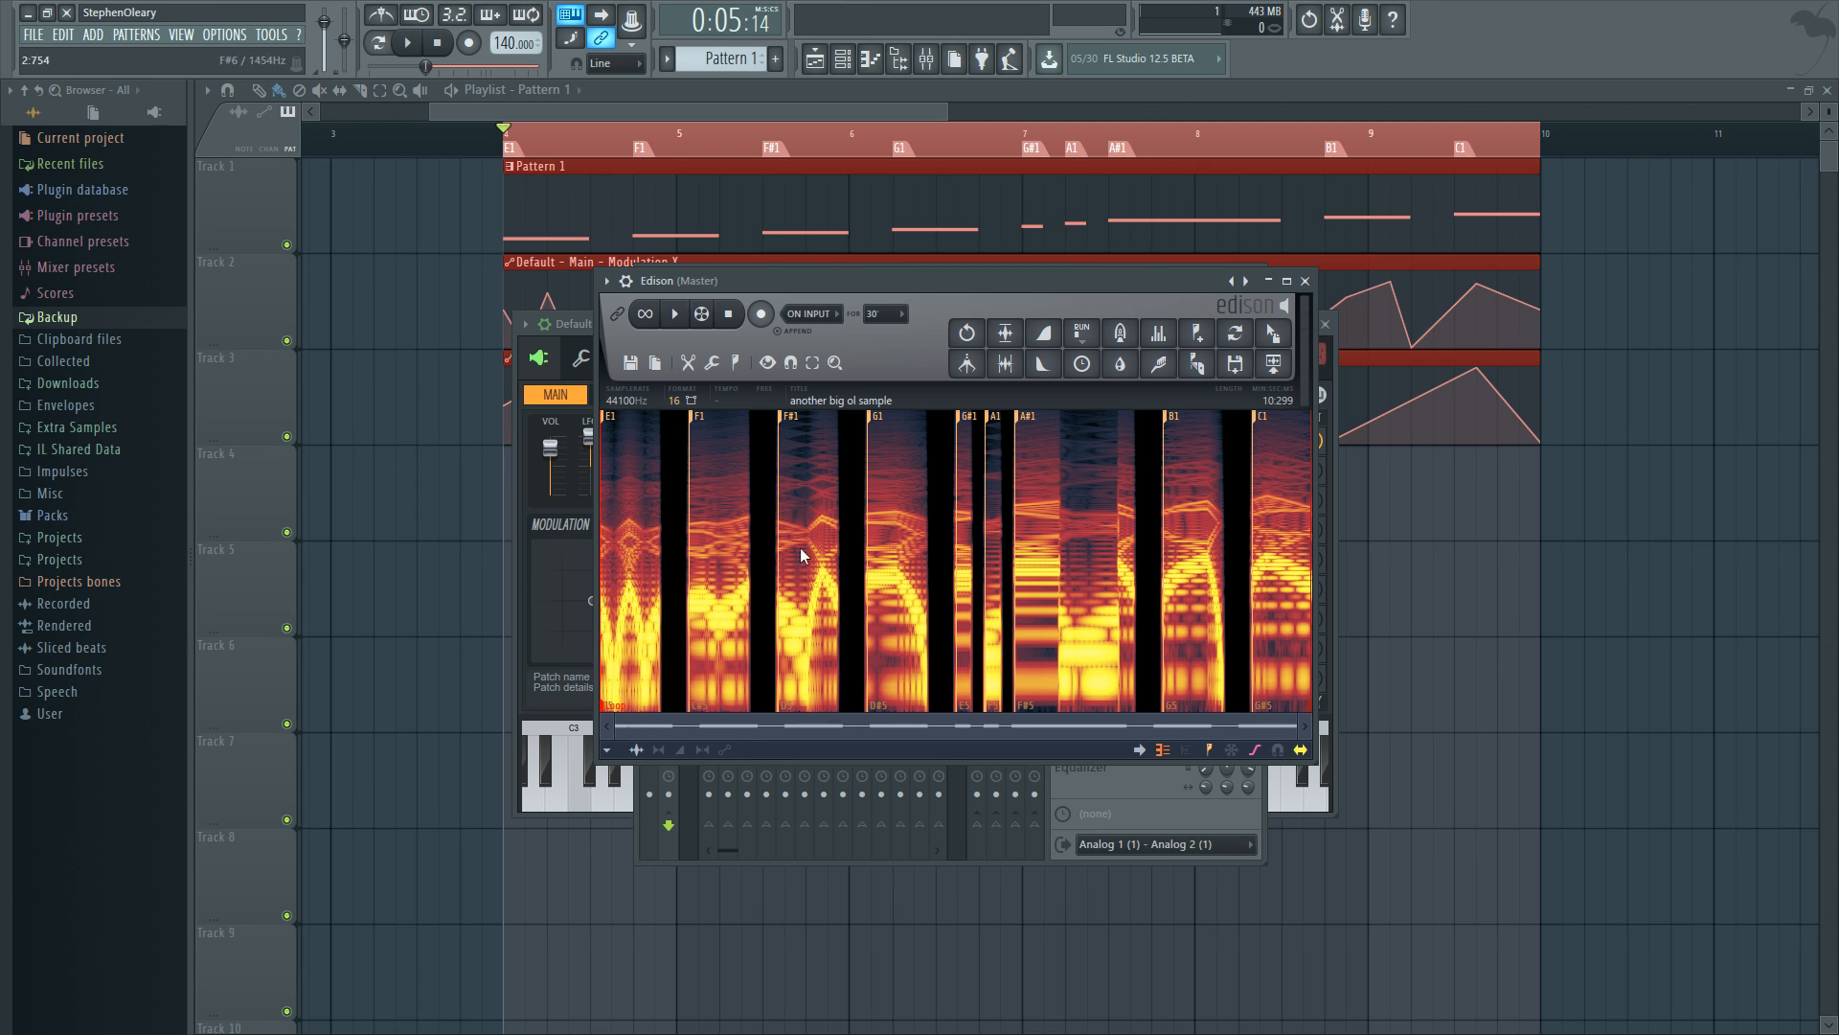
click(676, 401)
Step: Export the marker regions for common use as WAV files in the Projects folder, with the base name another big ol sample
drag(915, 277, 946, 308)
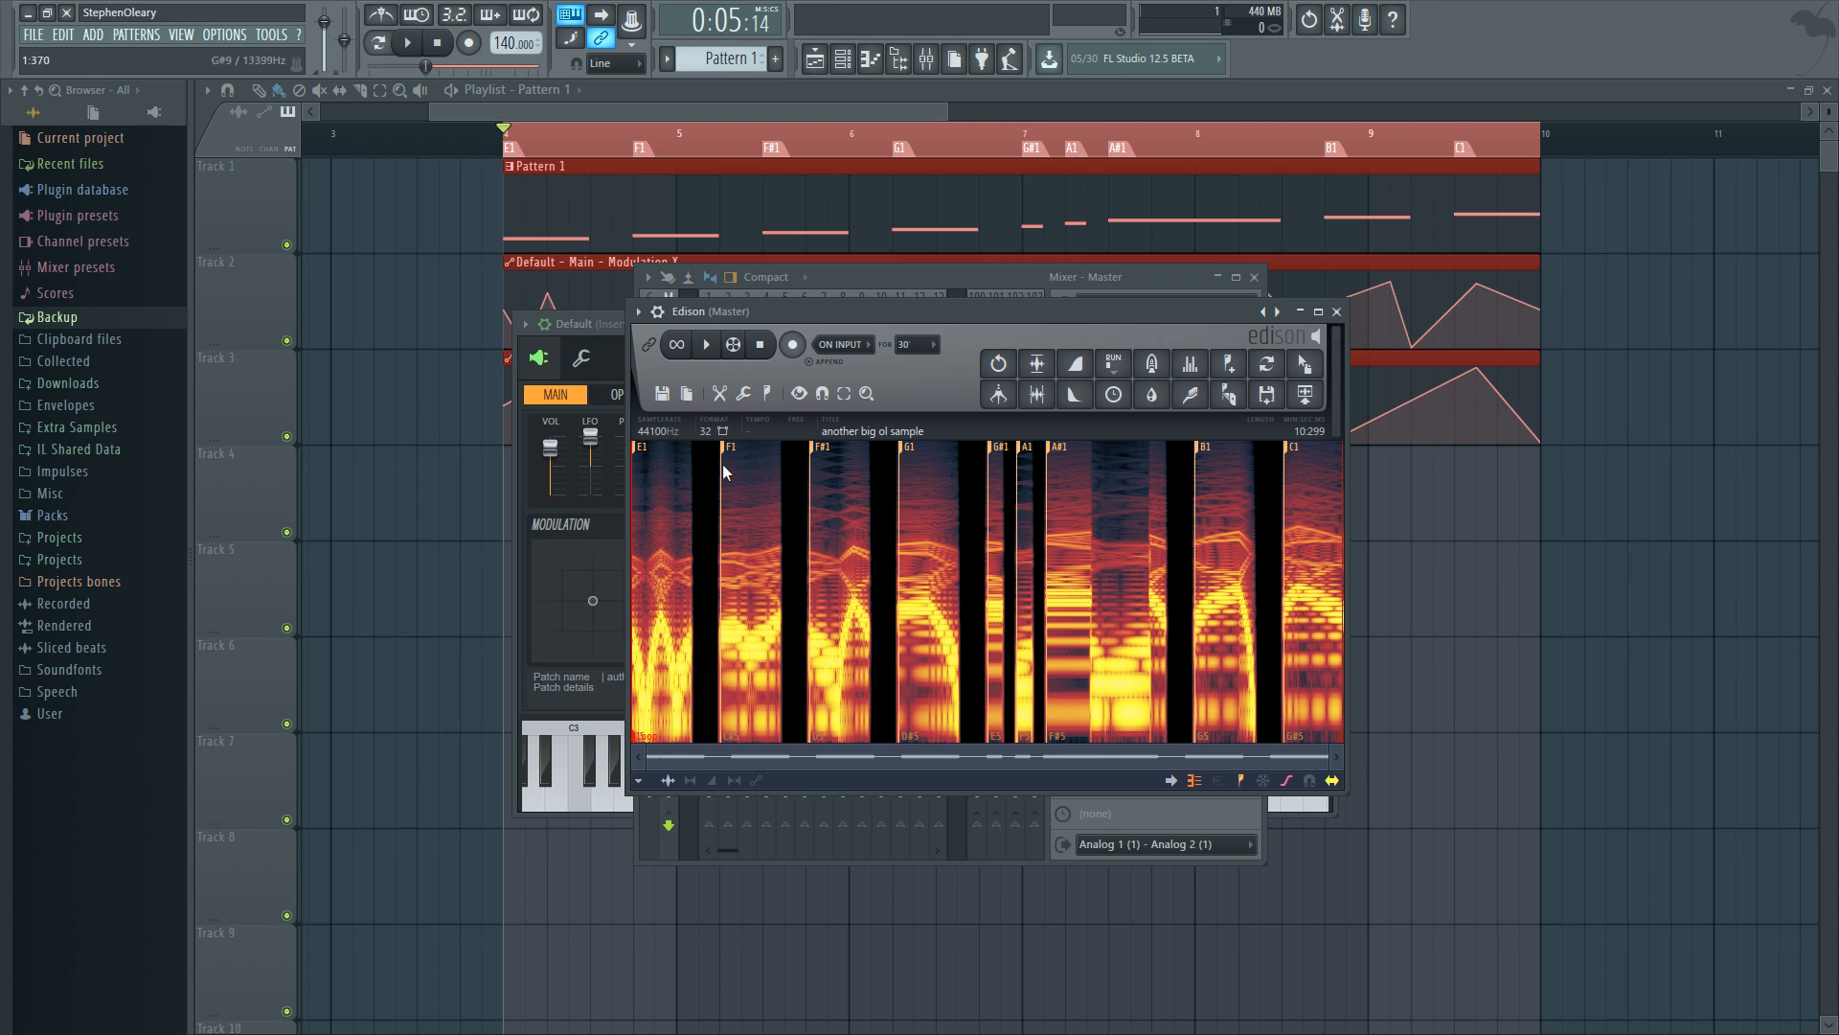
right_click(790, 540)
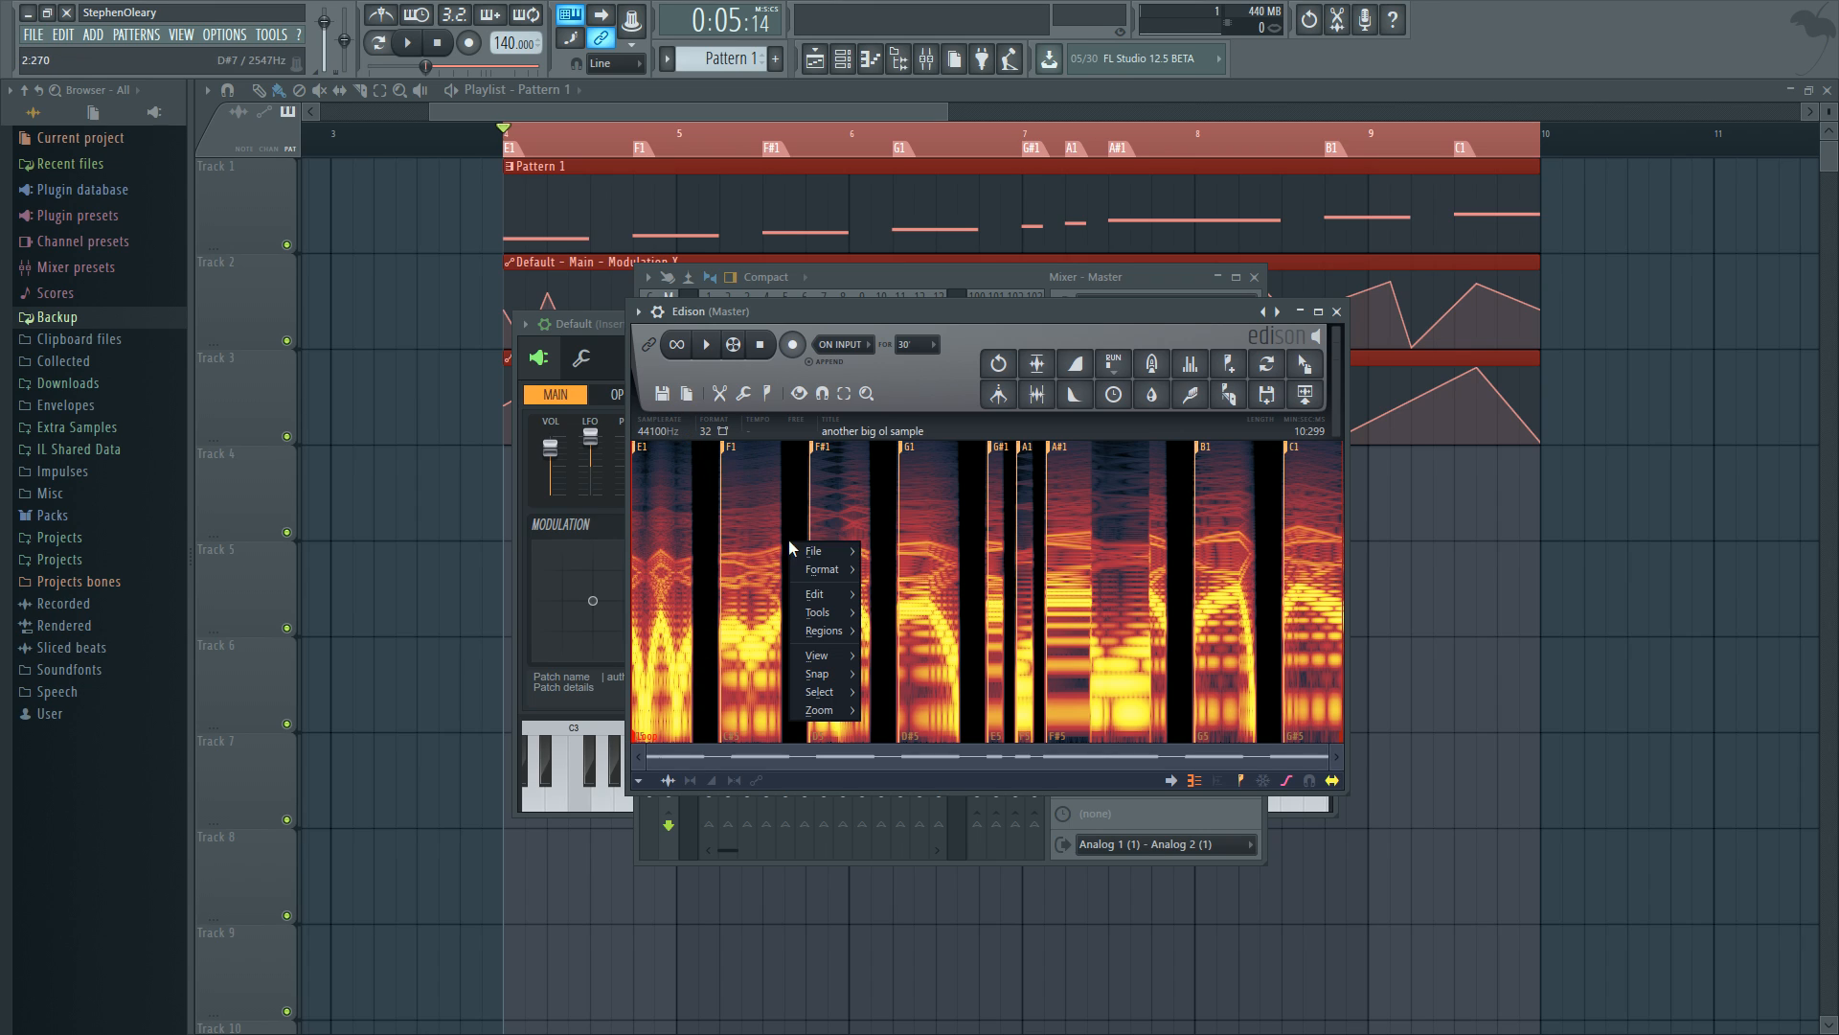
mouse_move(791, 554)
mouse_move(916, 618)
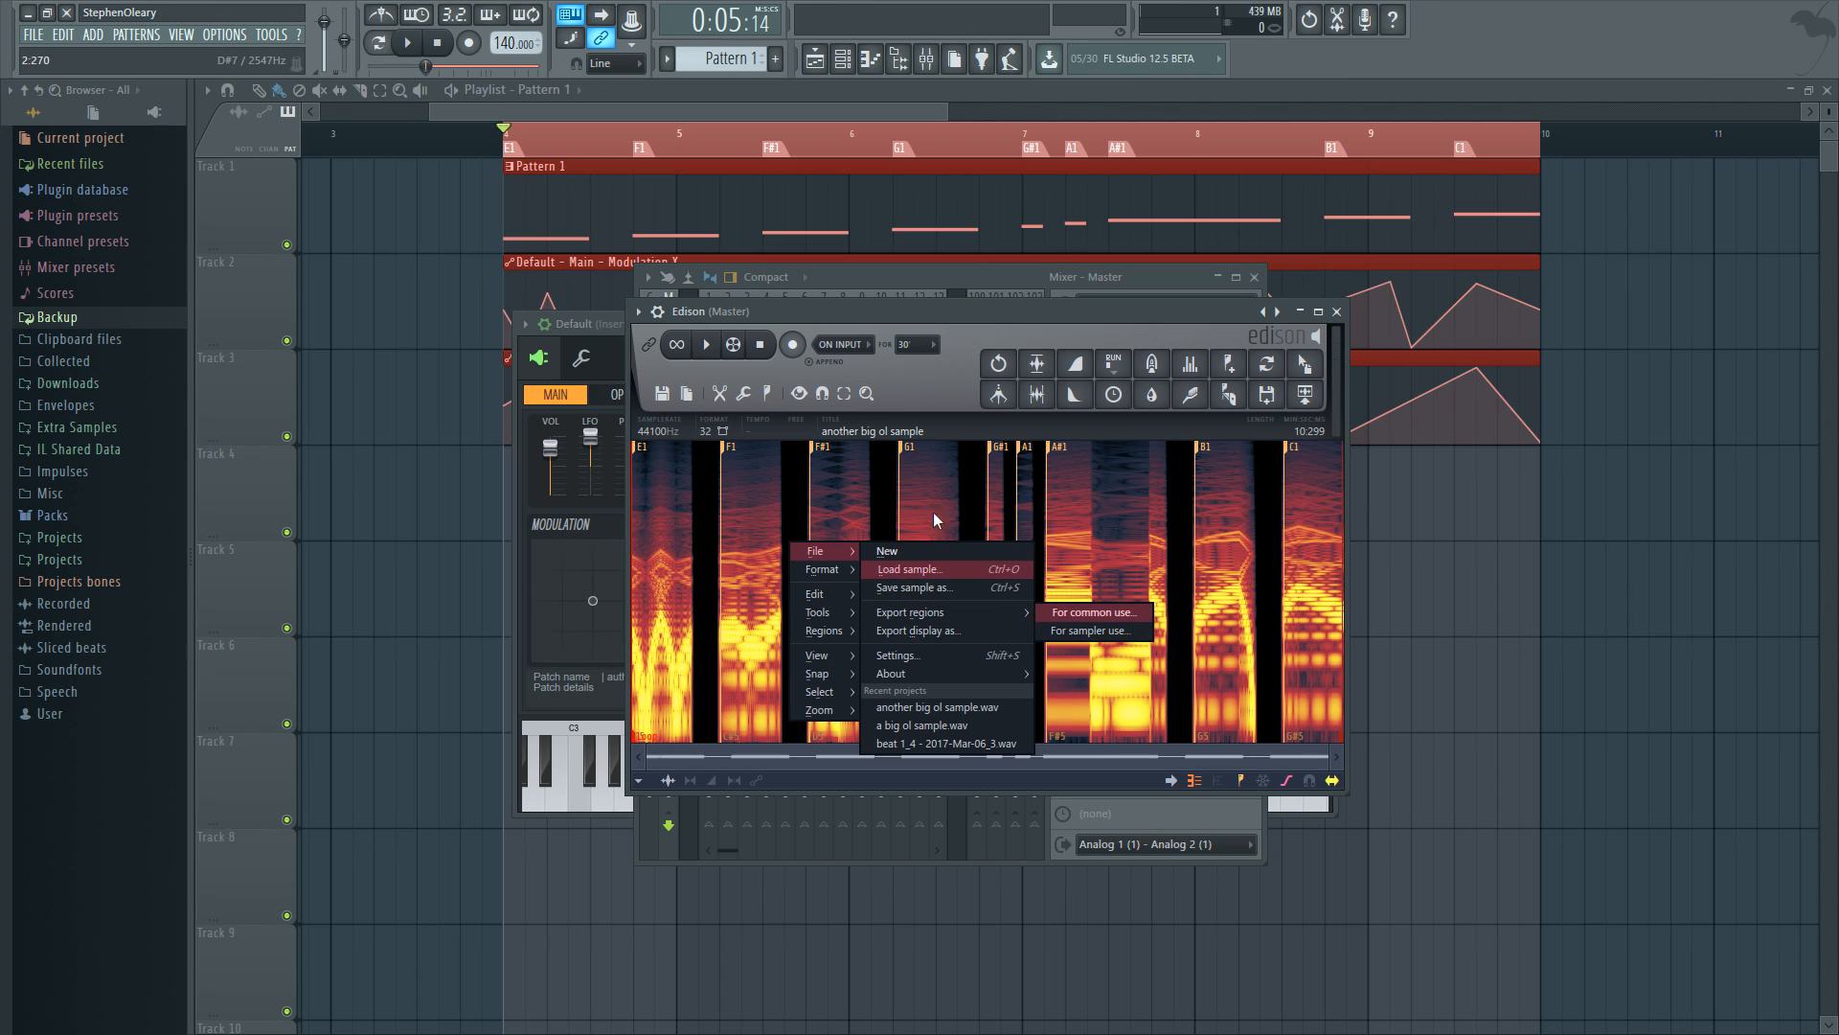
click(1104, 612)
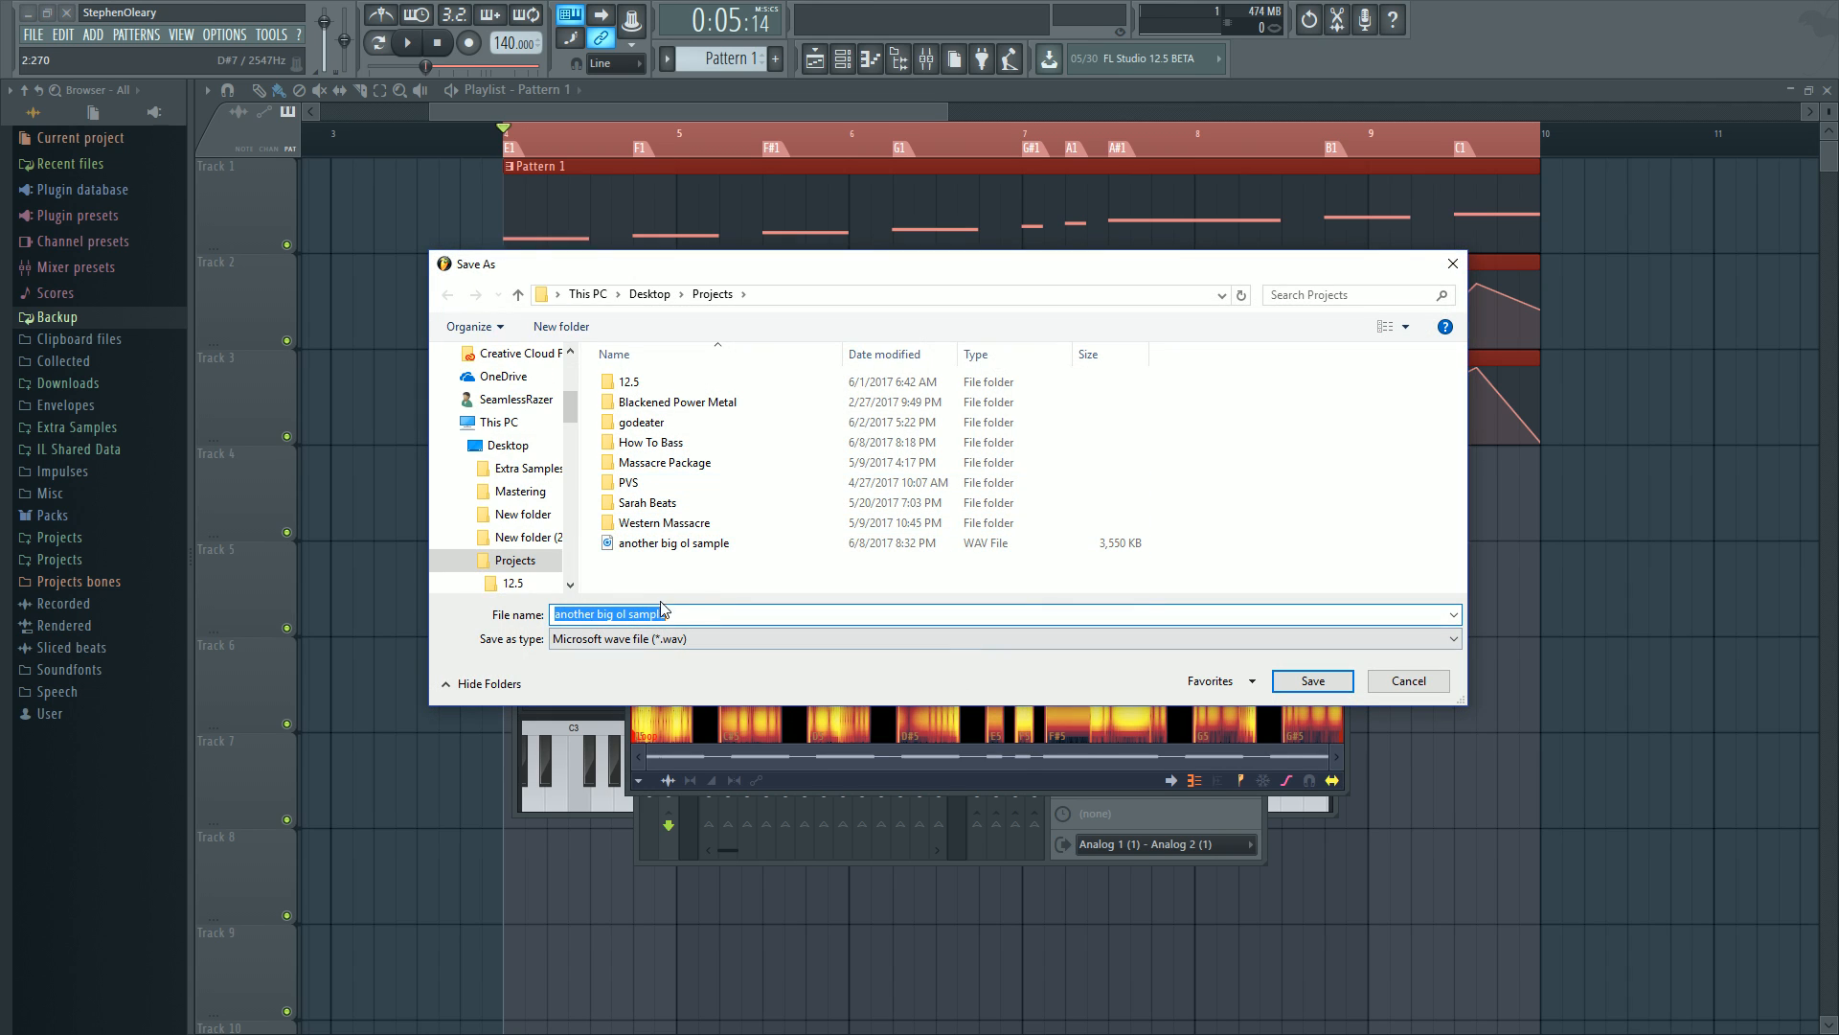
click(1312, 681)
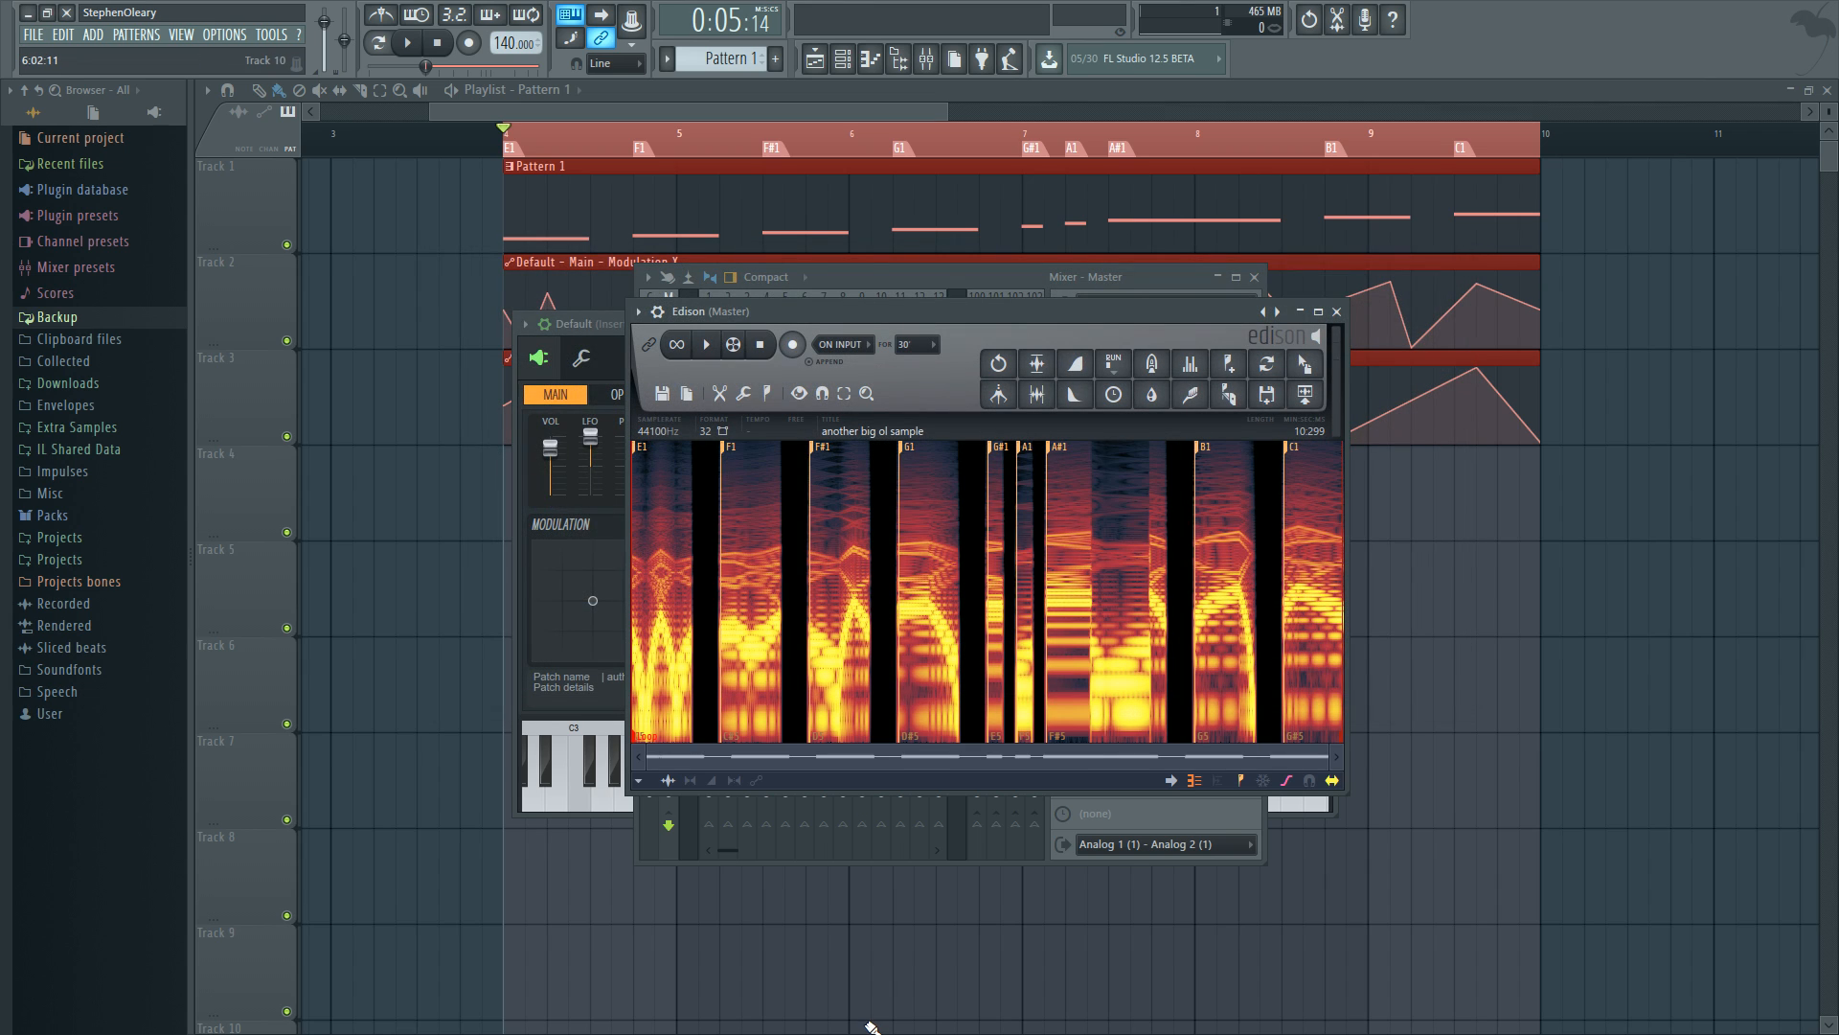
Step: Switch to File Explorer, open the Projects folder and examine the exported note files from A#1 to G1
key(alt+Tab)
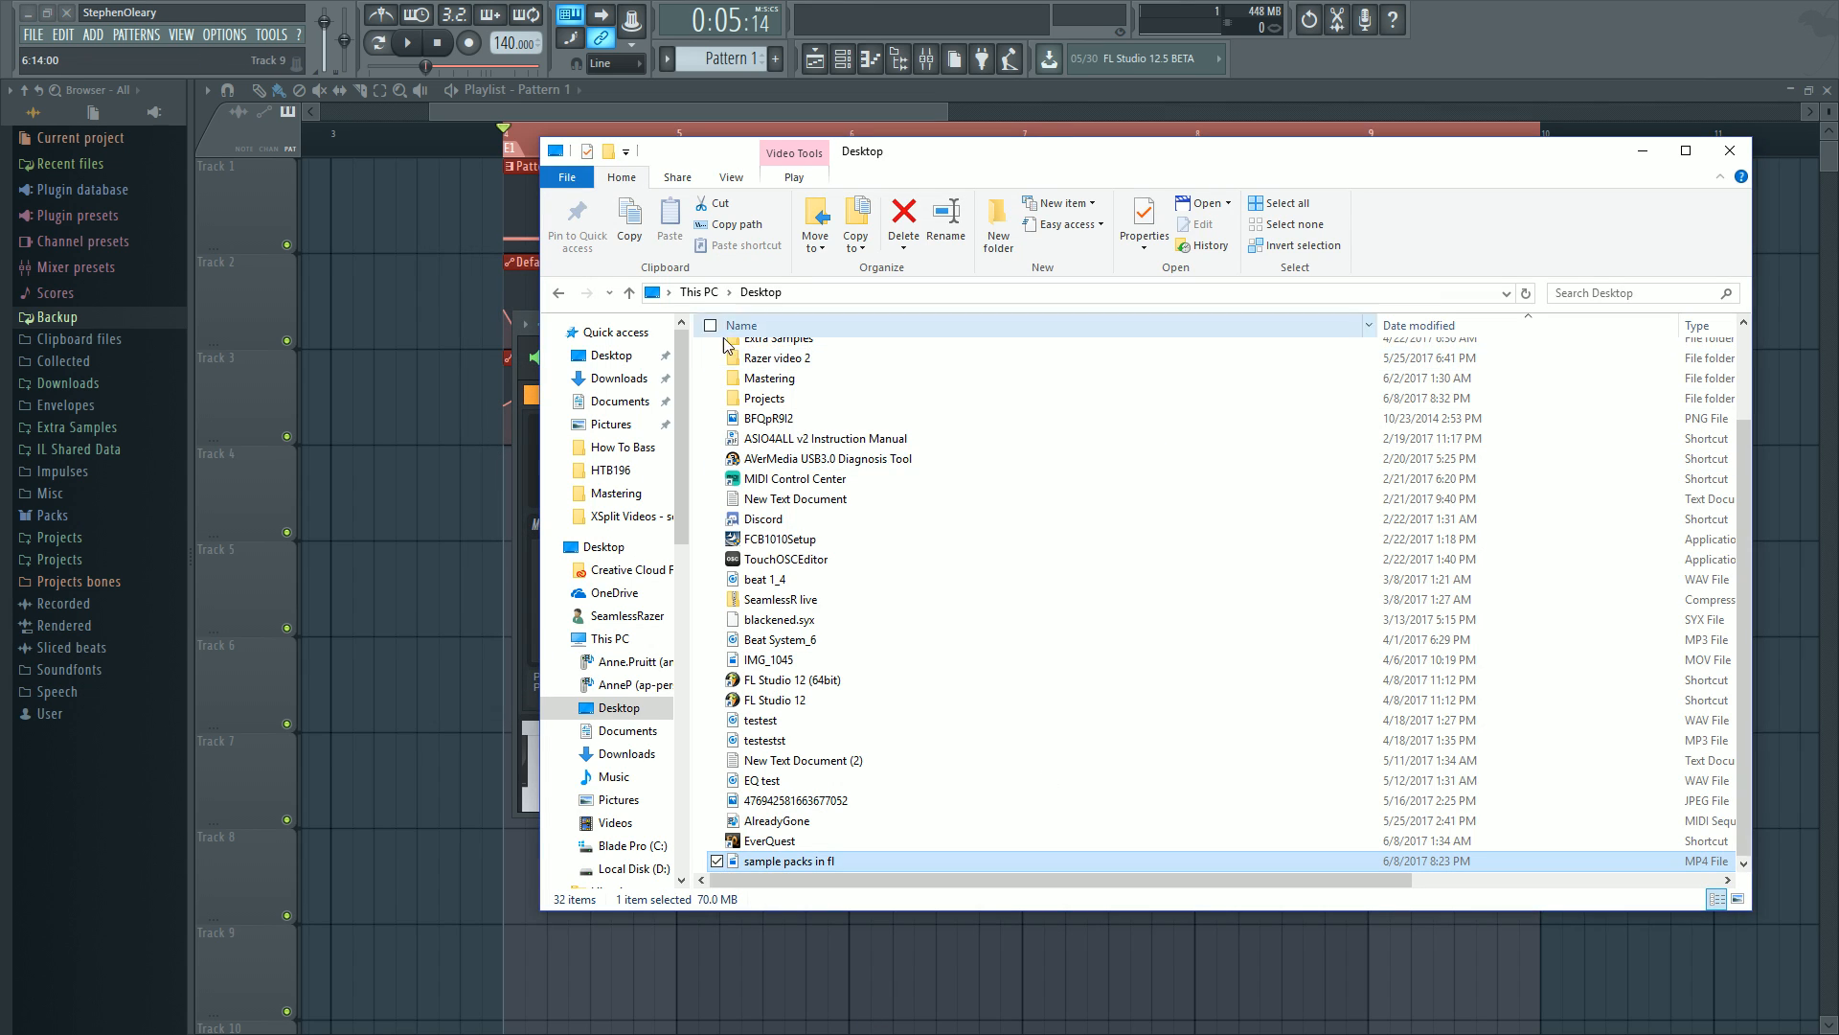
double_click(784, 403)
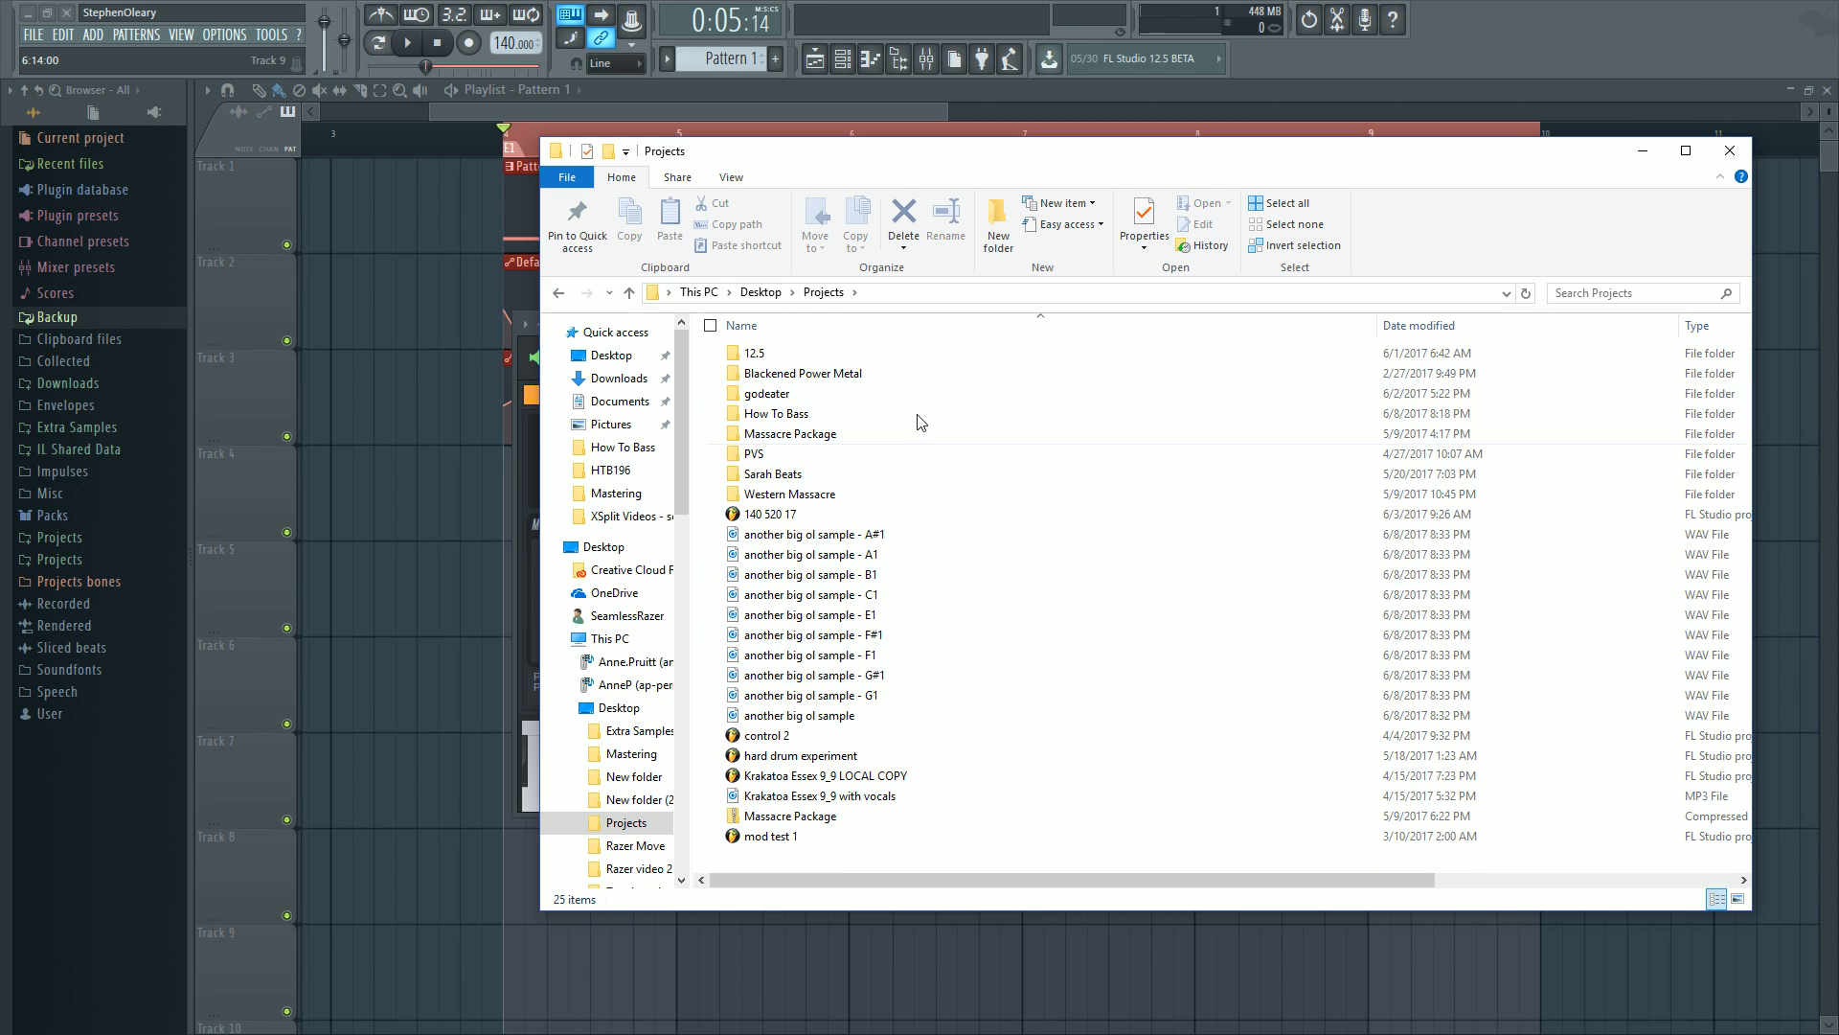
click(796, 538)
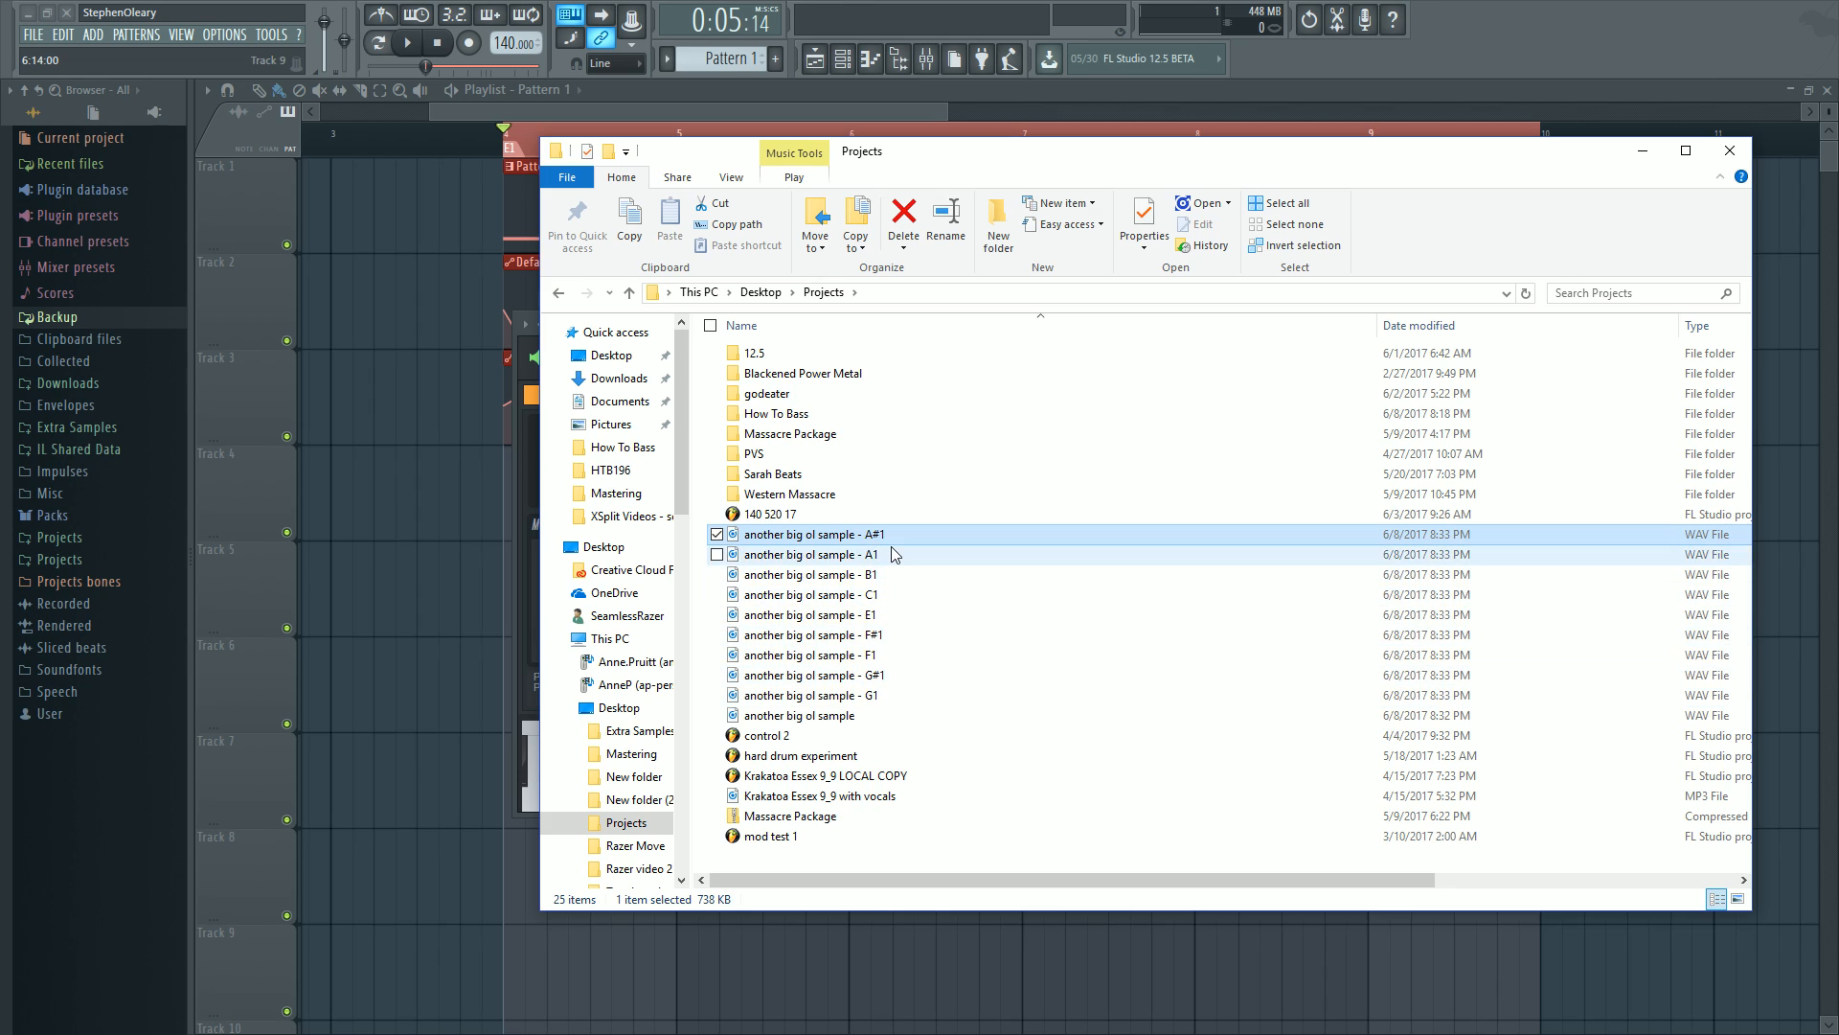
shift+click(901, 695)
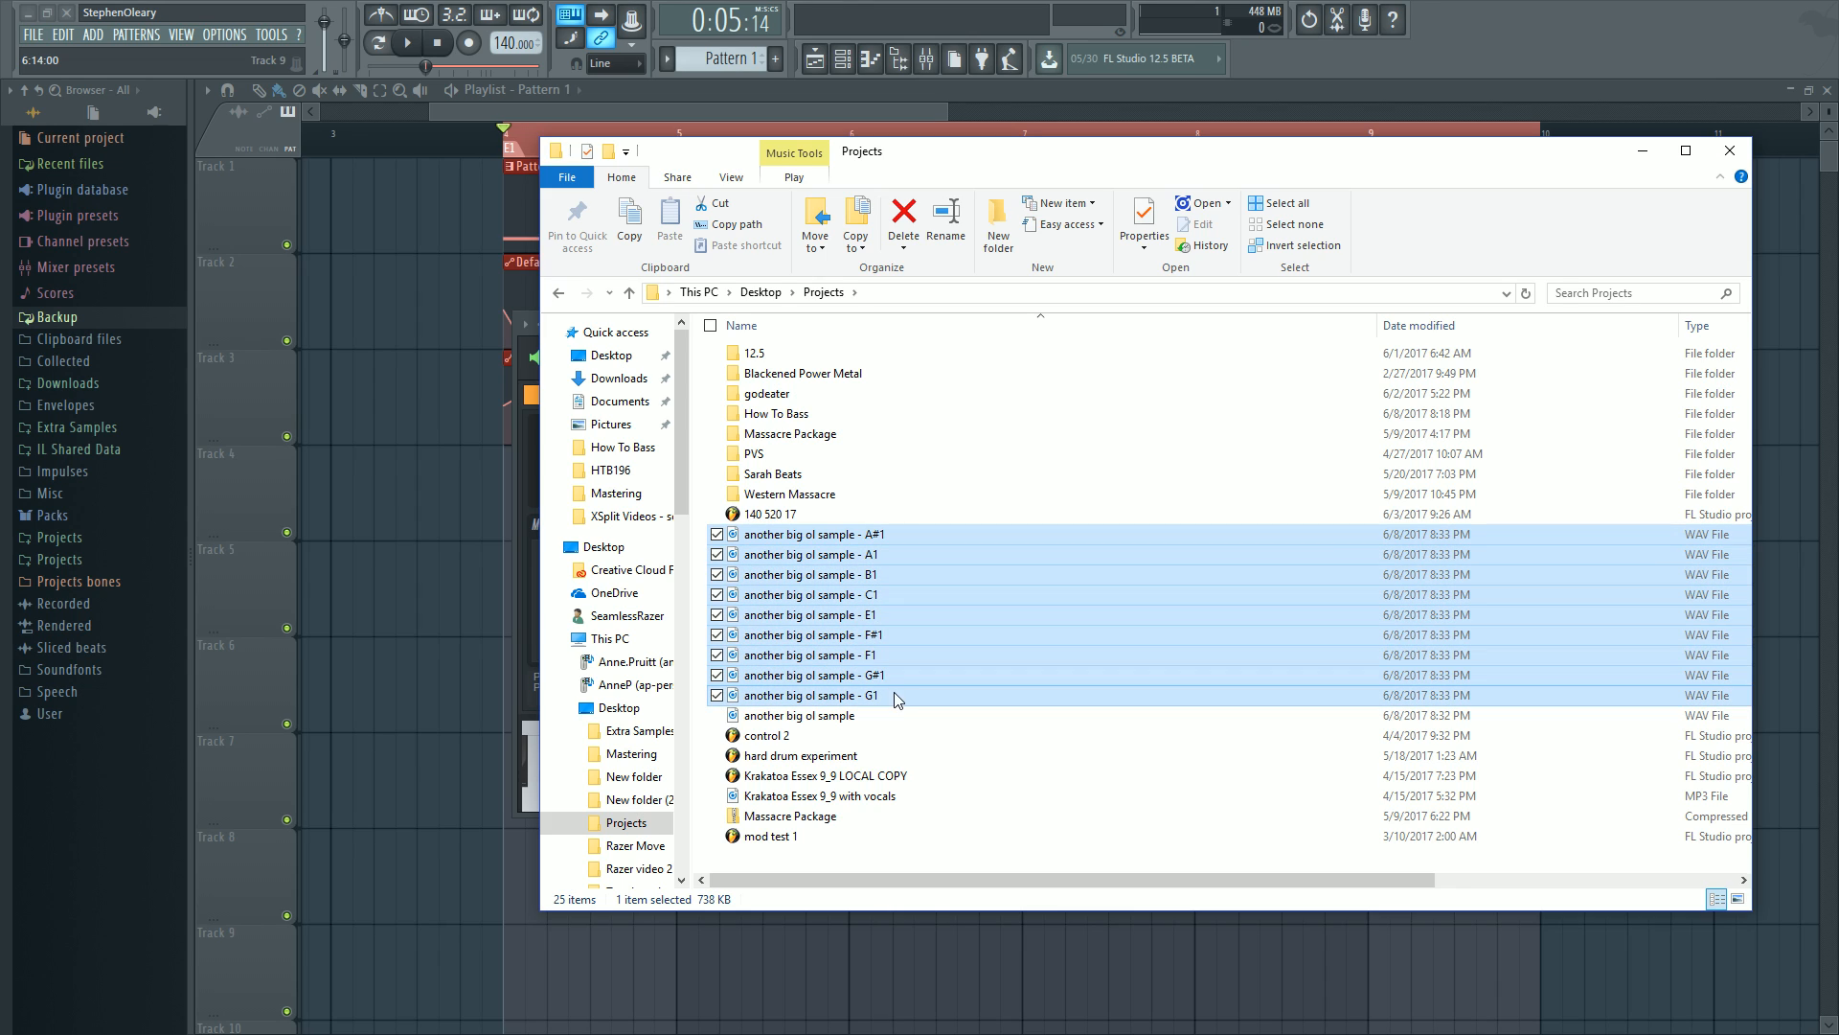
click(910, 538)
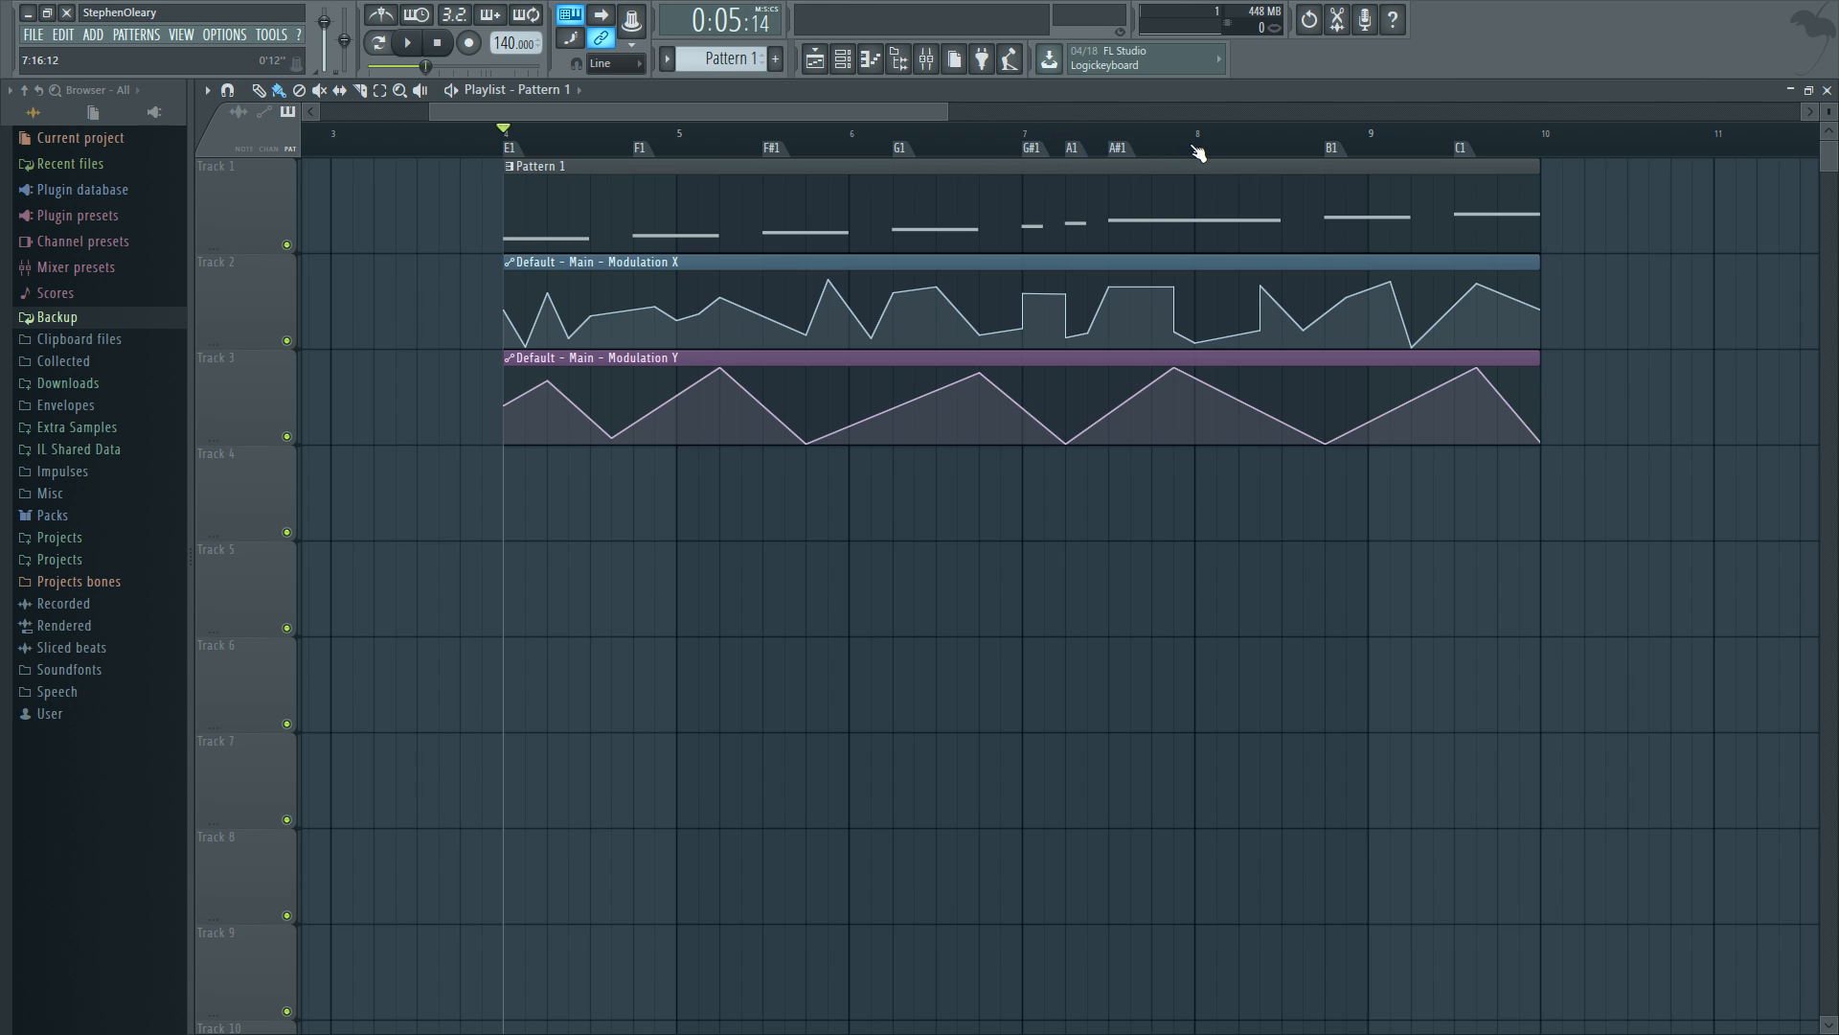
Step: Reopen Edison from the Master track's first effect slot and close the File Explorer window showing the exported files
click(926, 59)
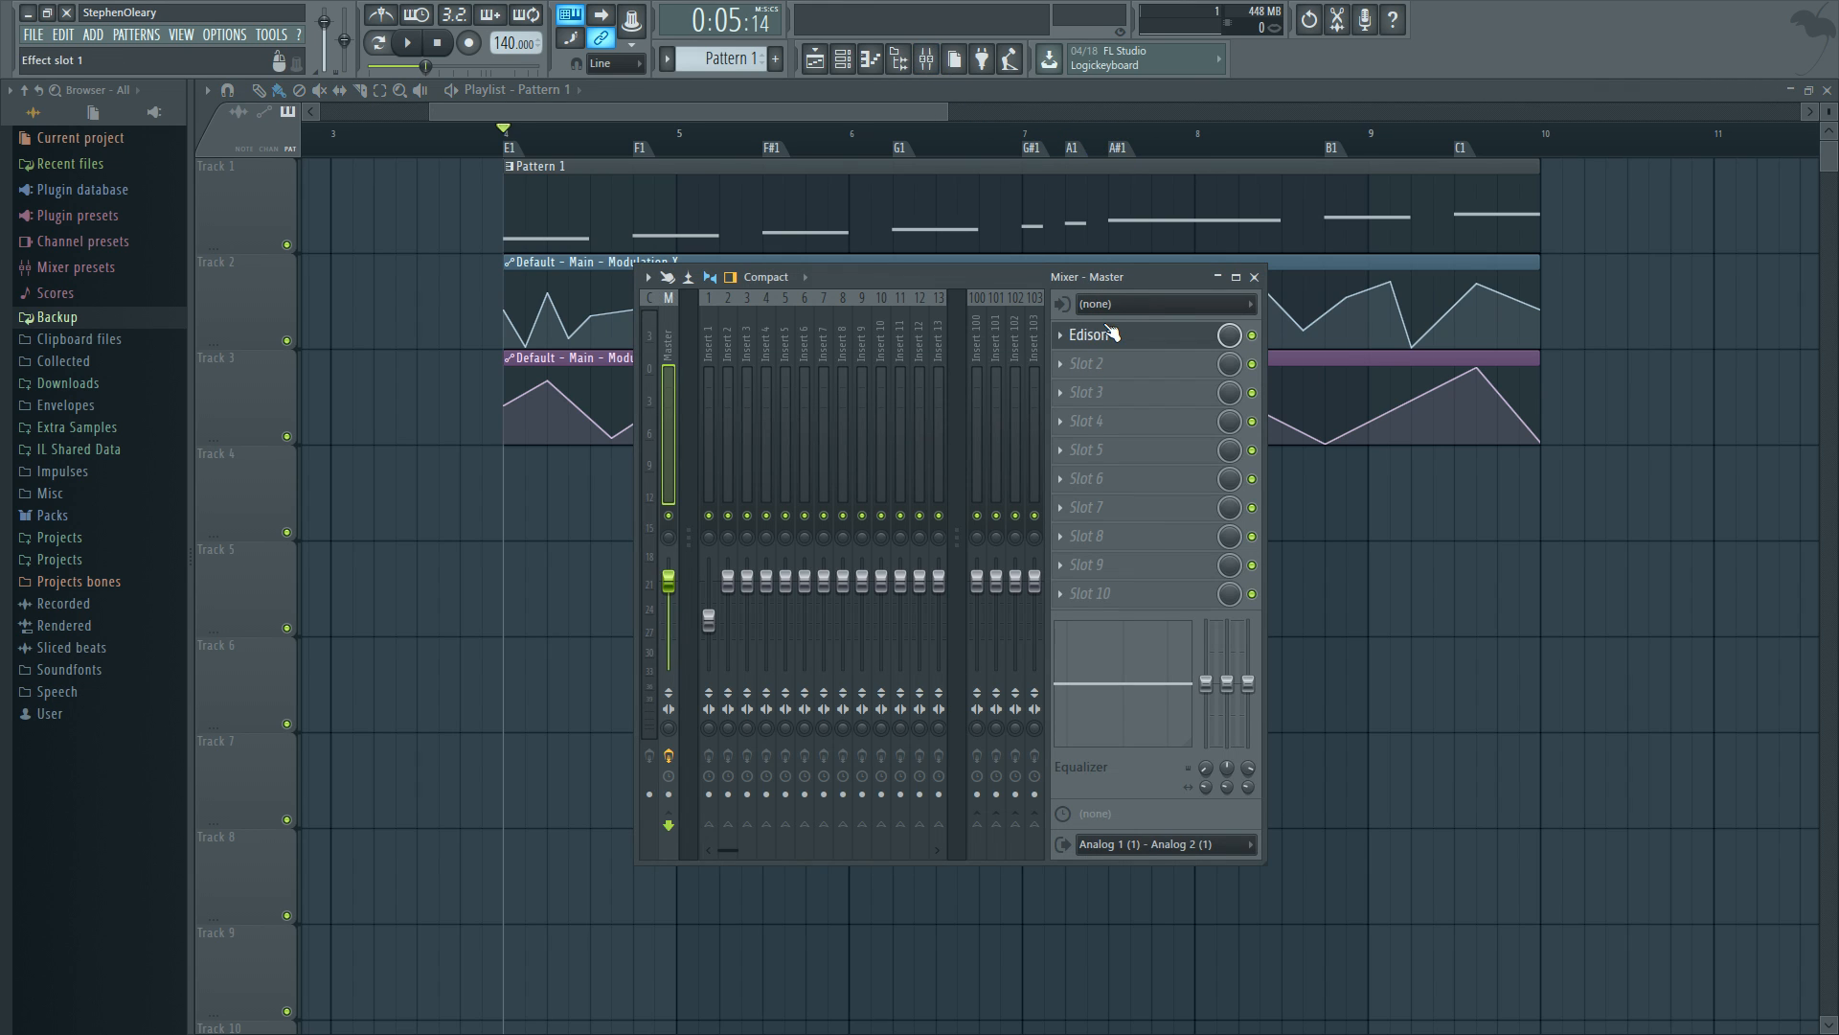
click(1118, 337)
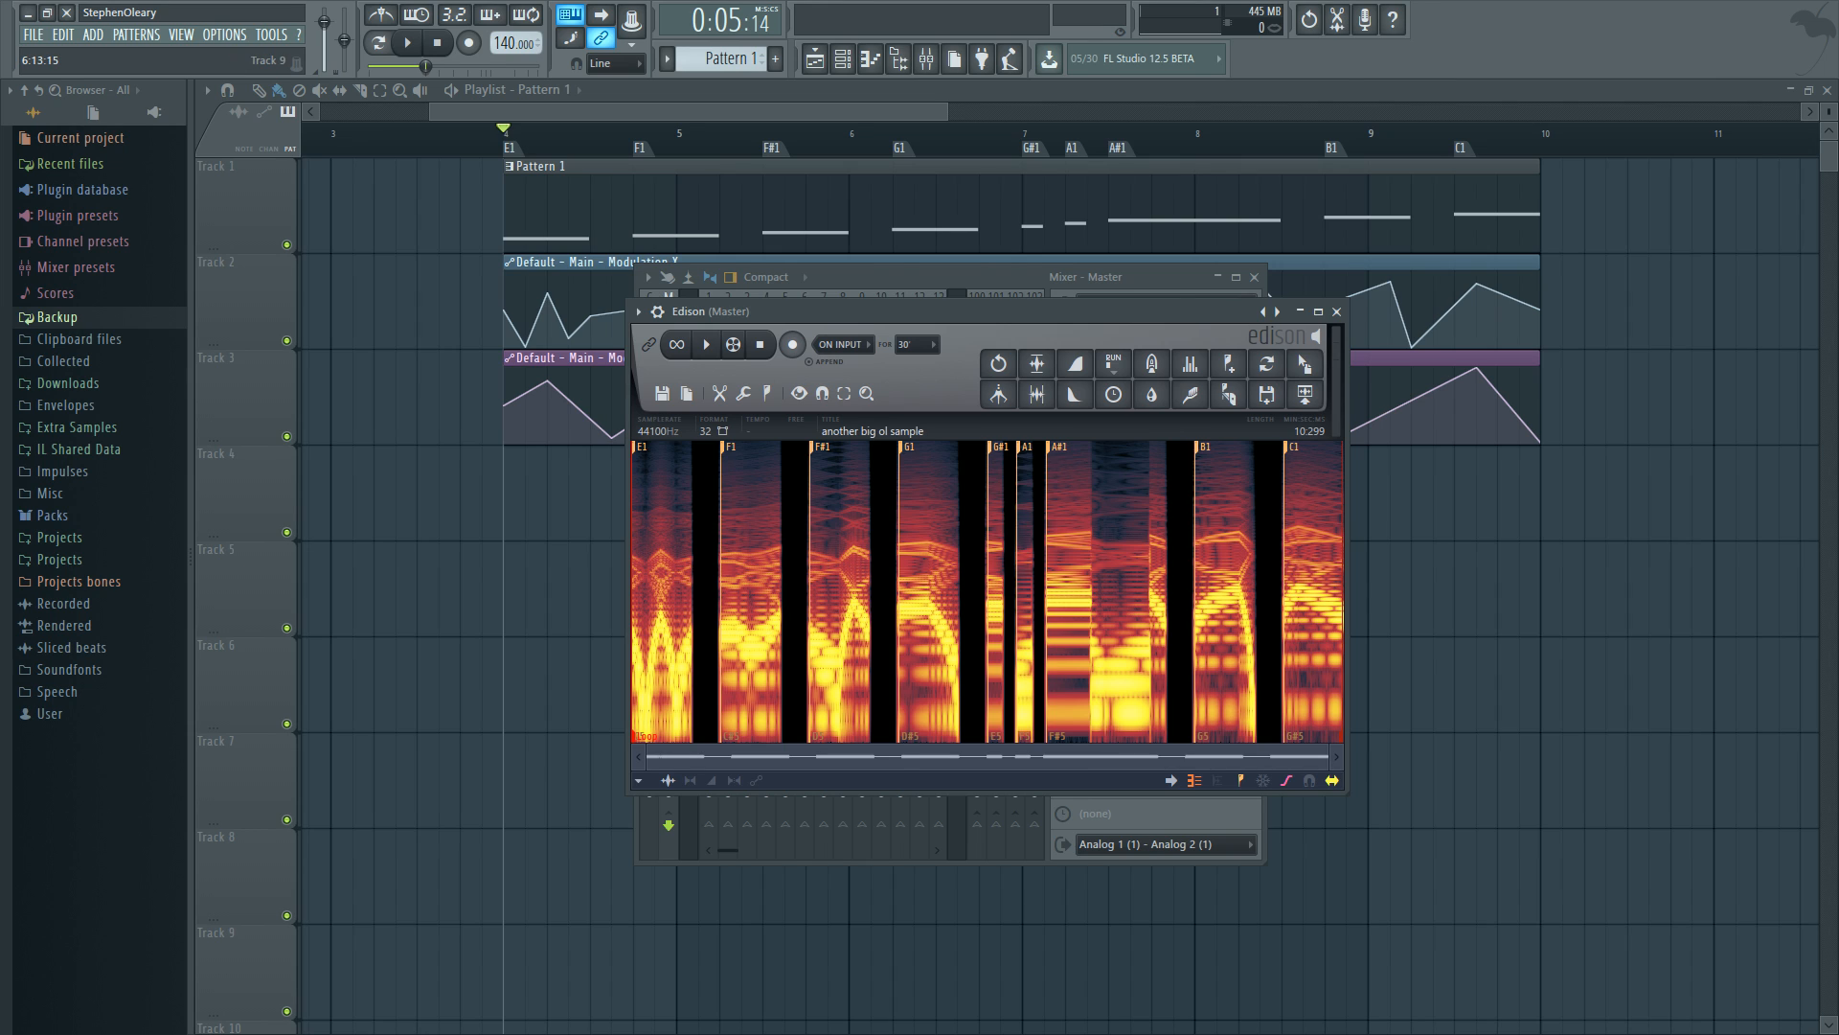
key(alt+Tab)
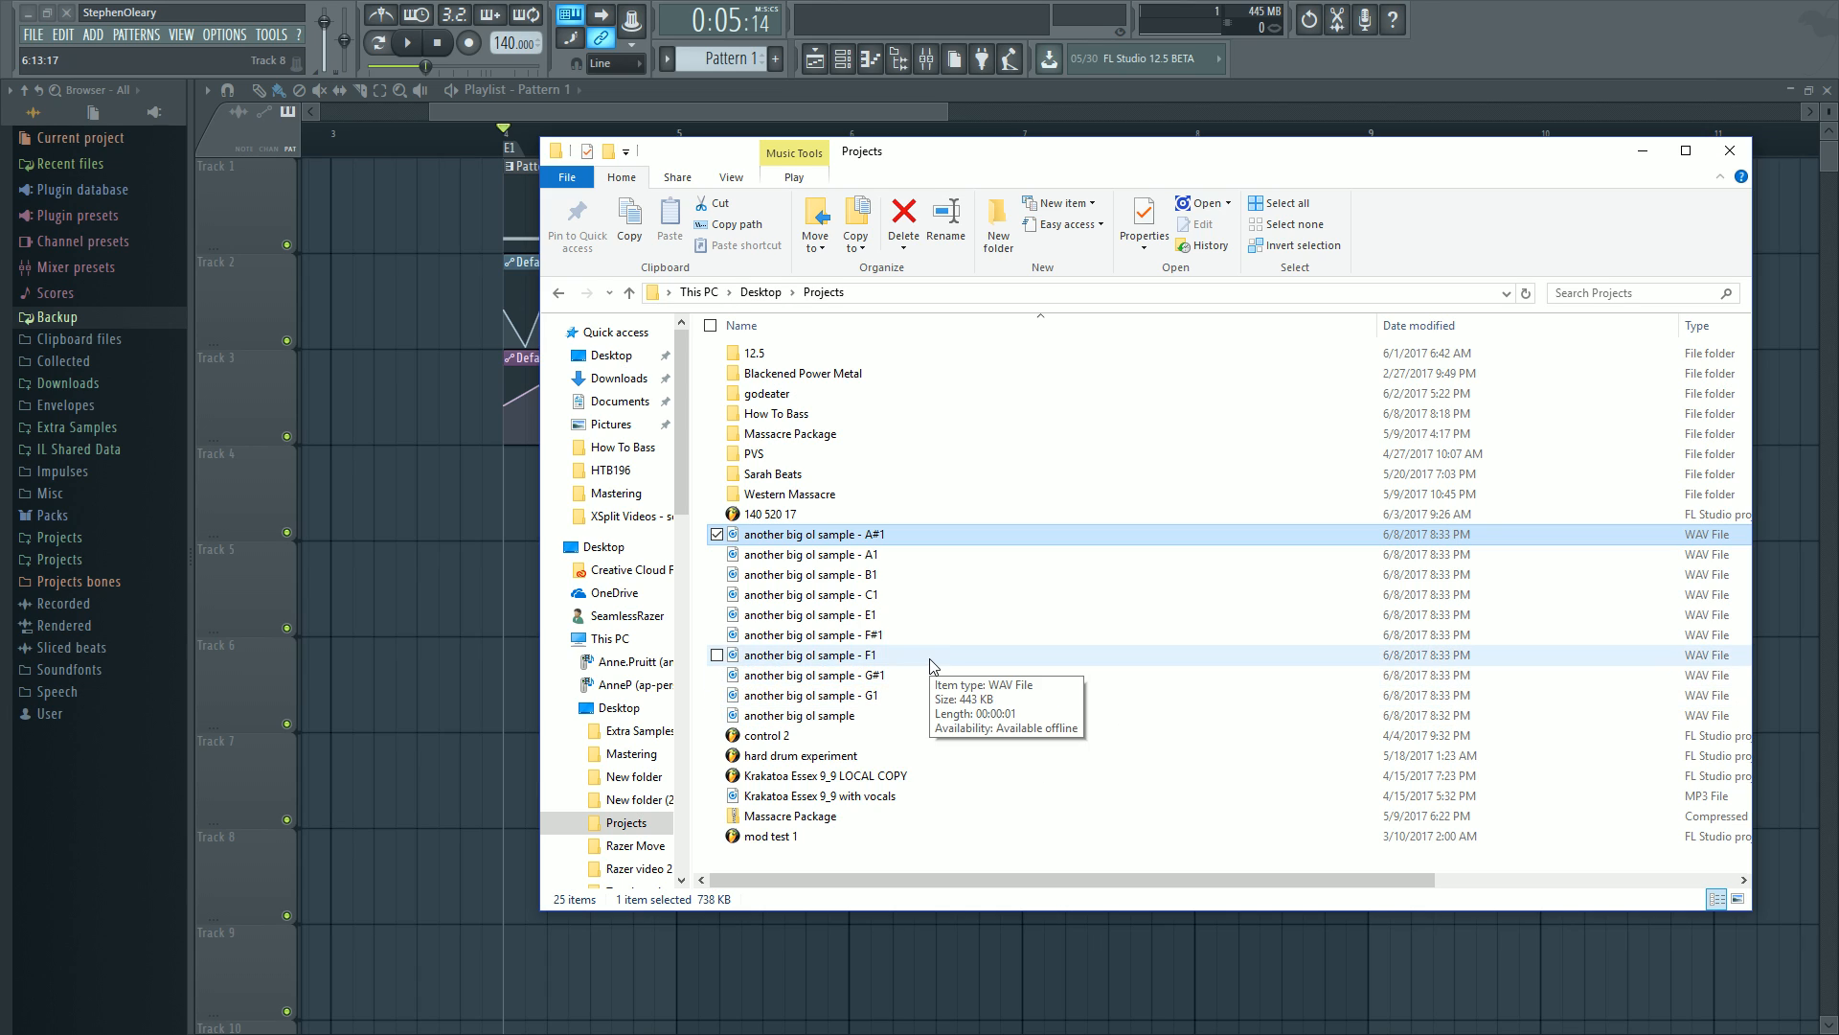
click(1730, 150)
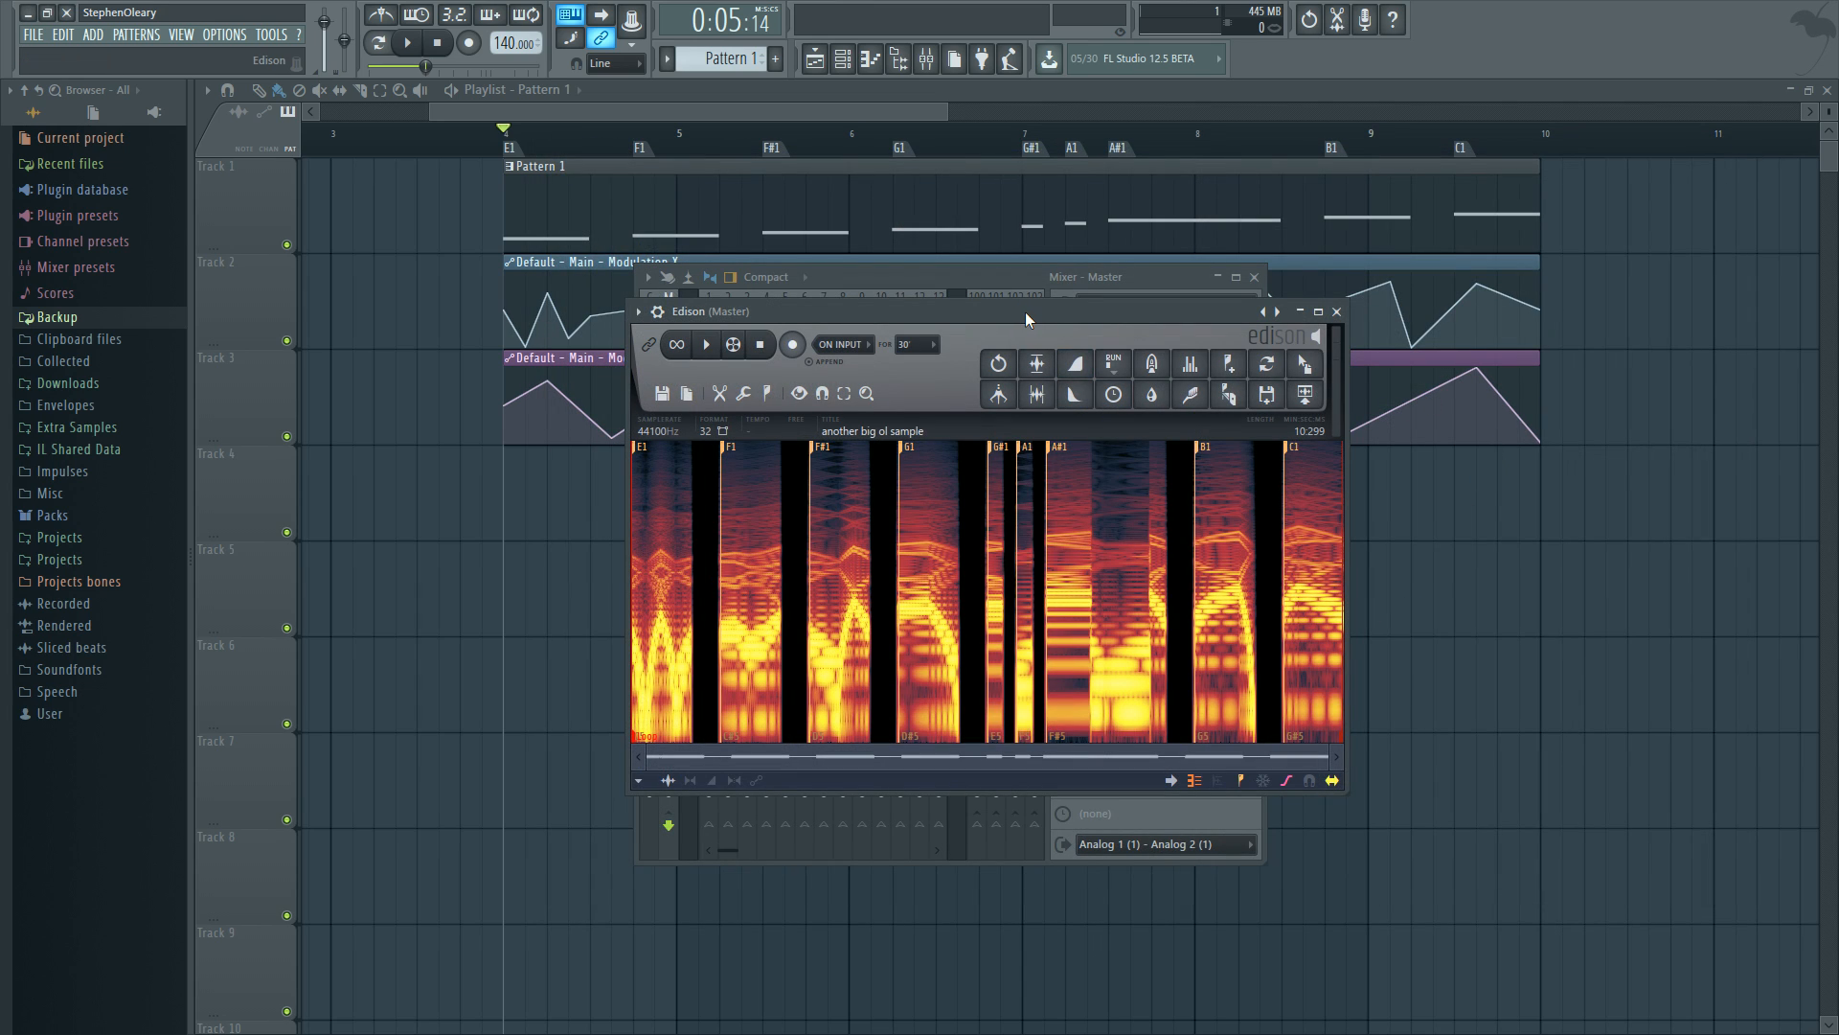
Step: Select the playlist time range covering Pattern 1 and its automation clips, from bar 4 to bar 10
right_click(1590, 533)
scroll(1392, 692, down, 5)
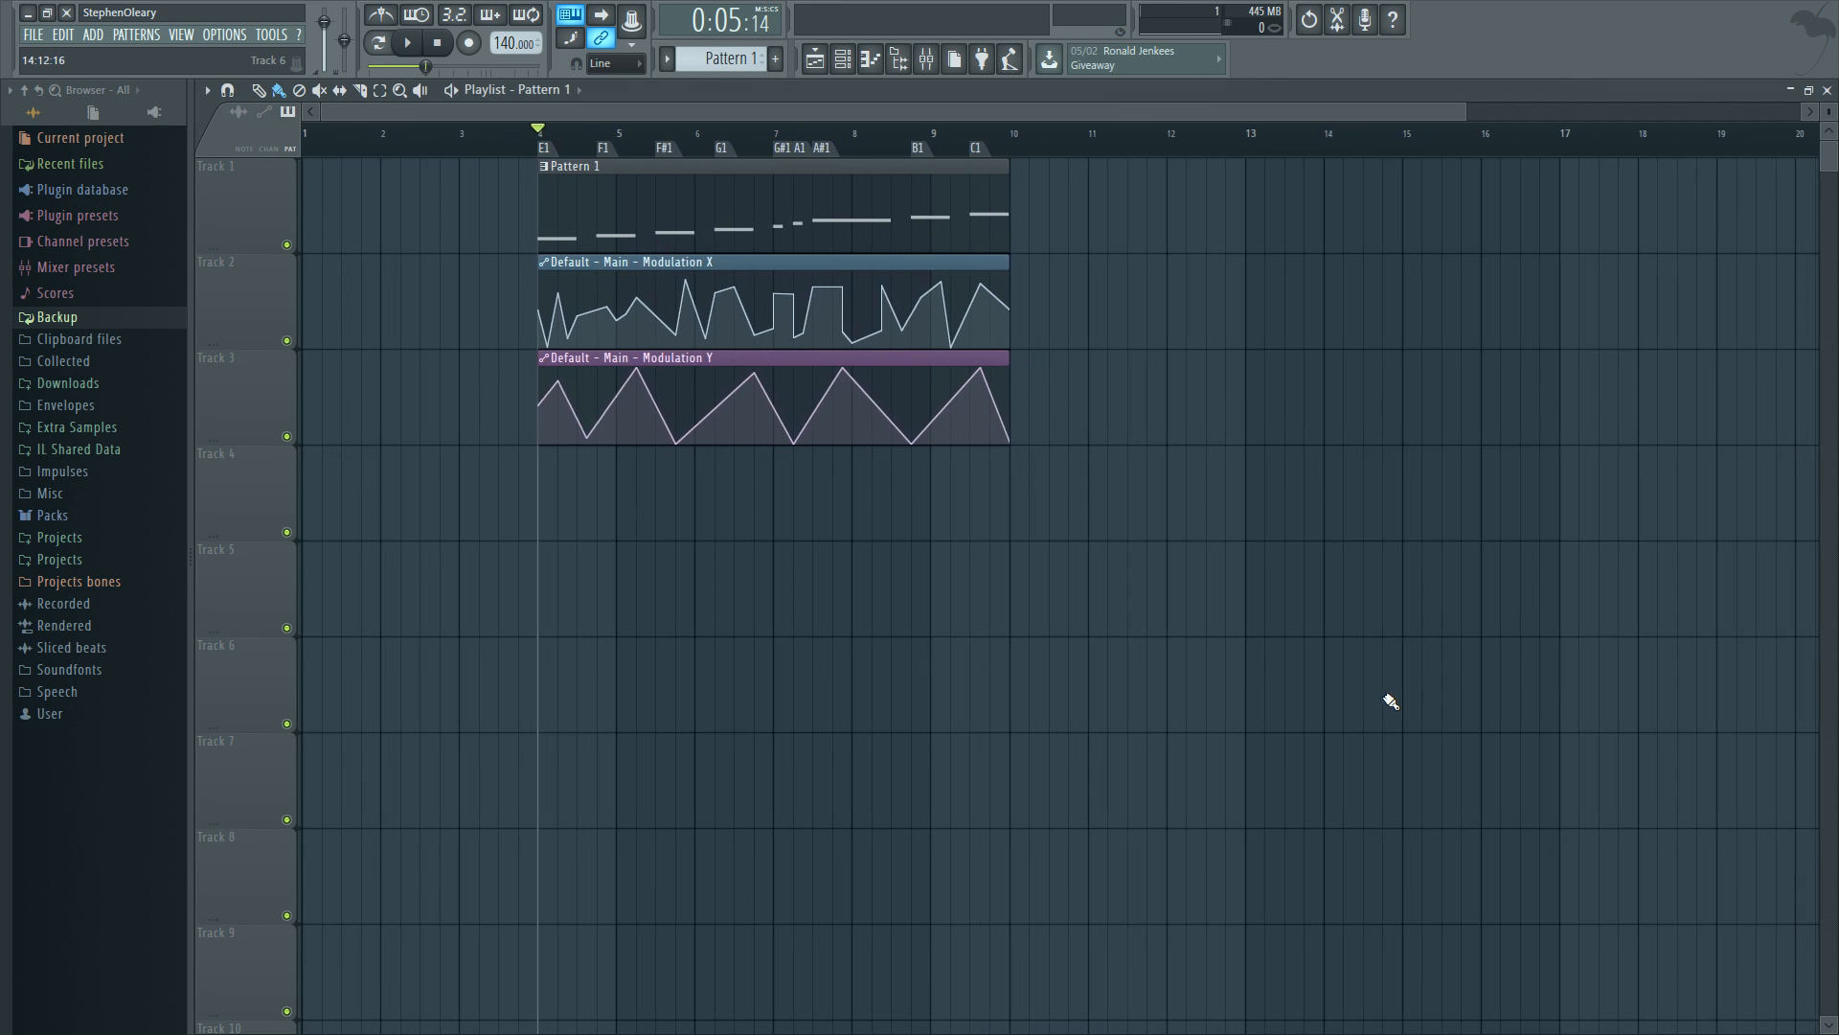
drag(1038, 143, 1092, 147)
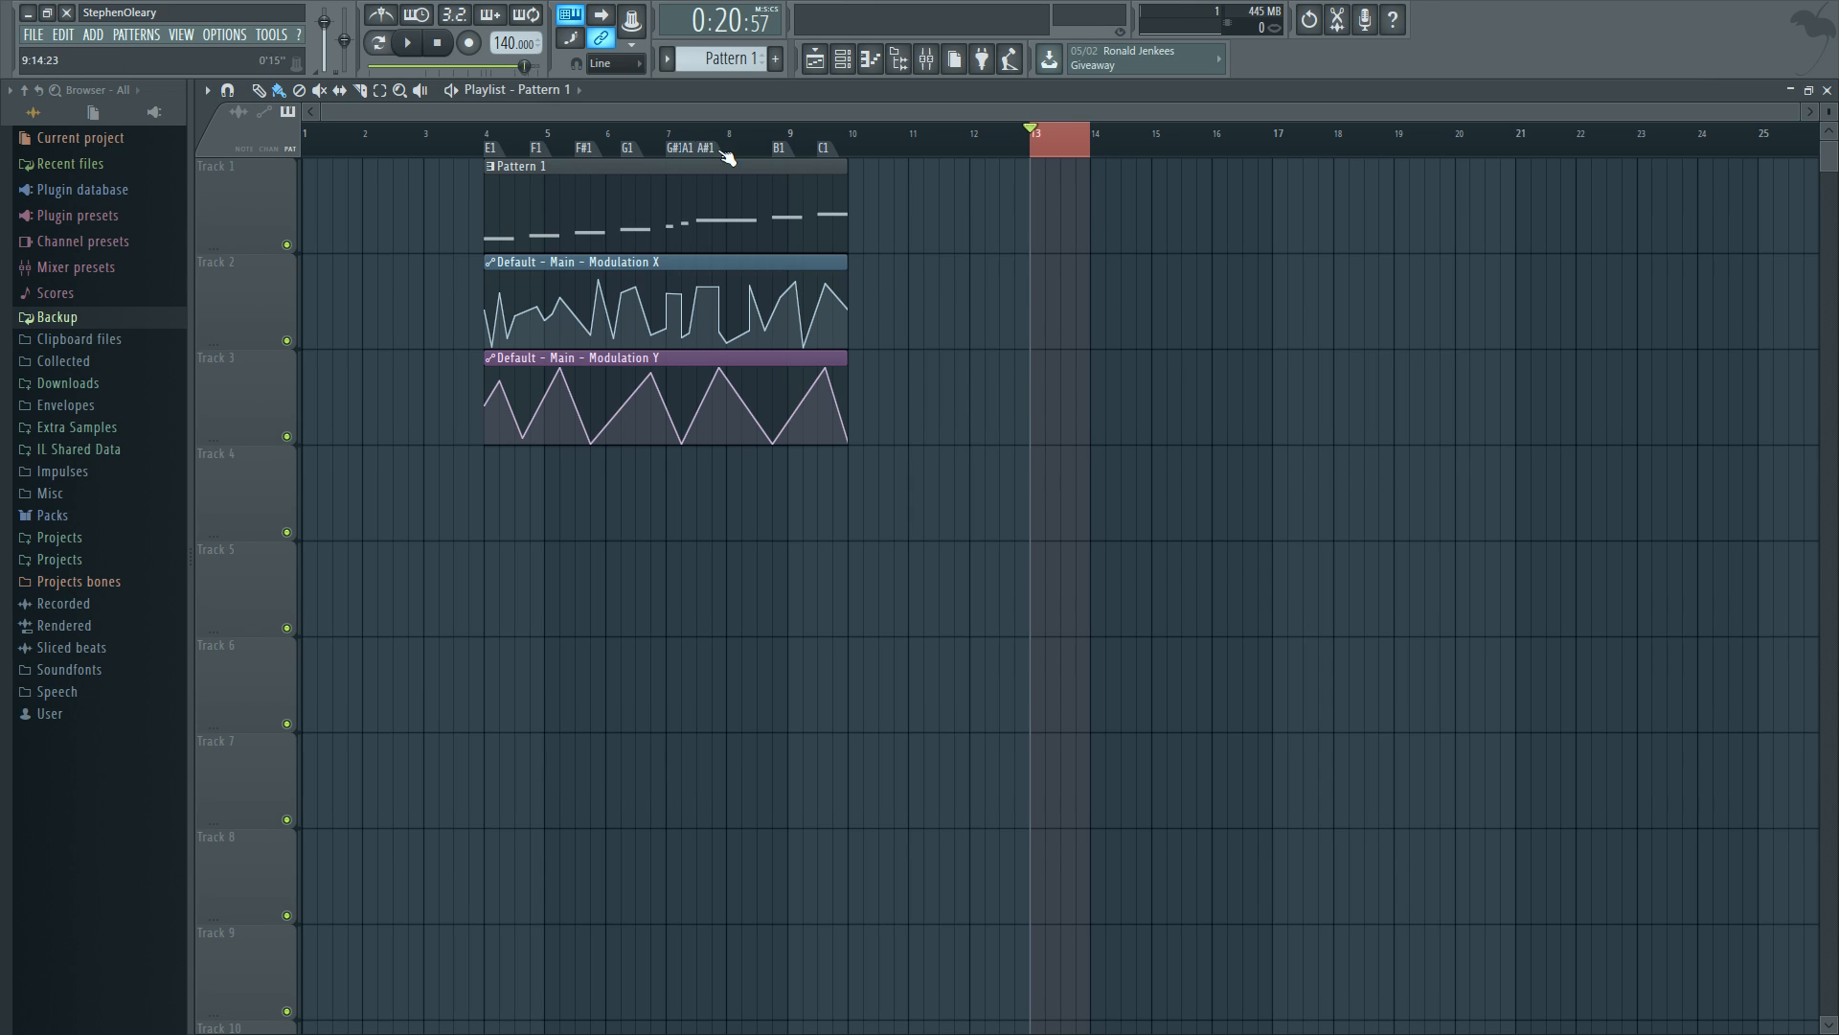
click(1071, 149)
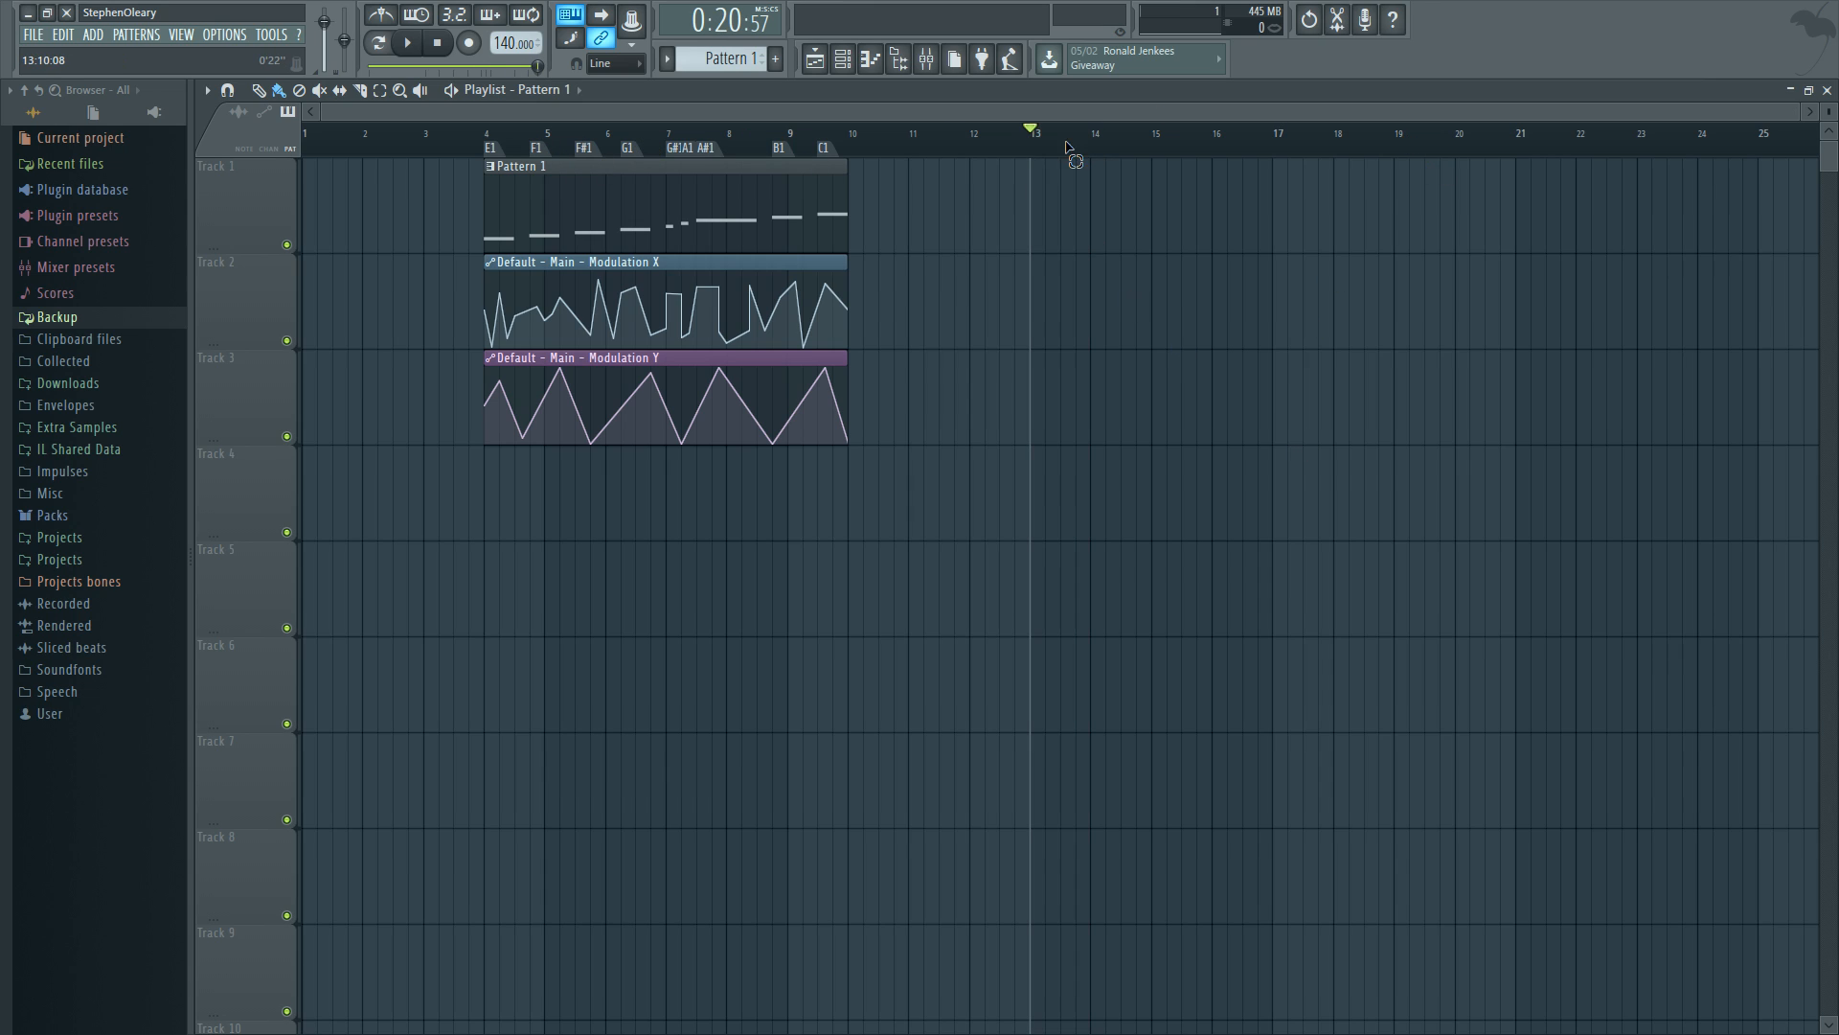
drag(1403, 370, 1416, 460)
drag(504, 142, 848, 151)
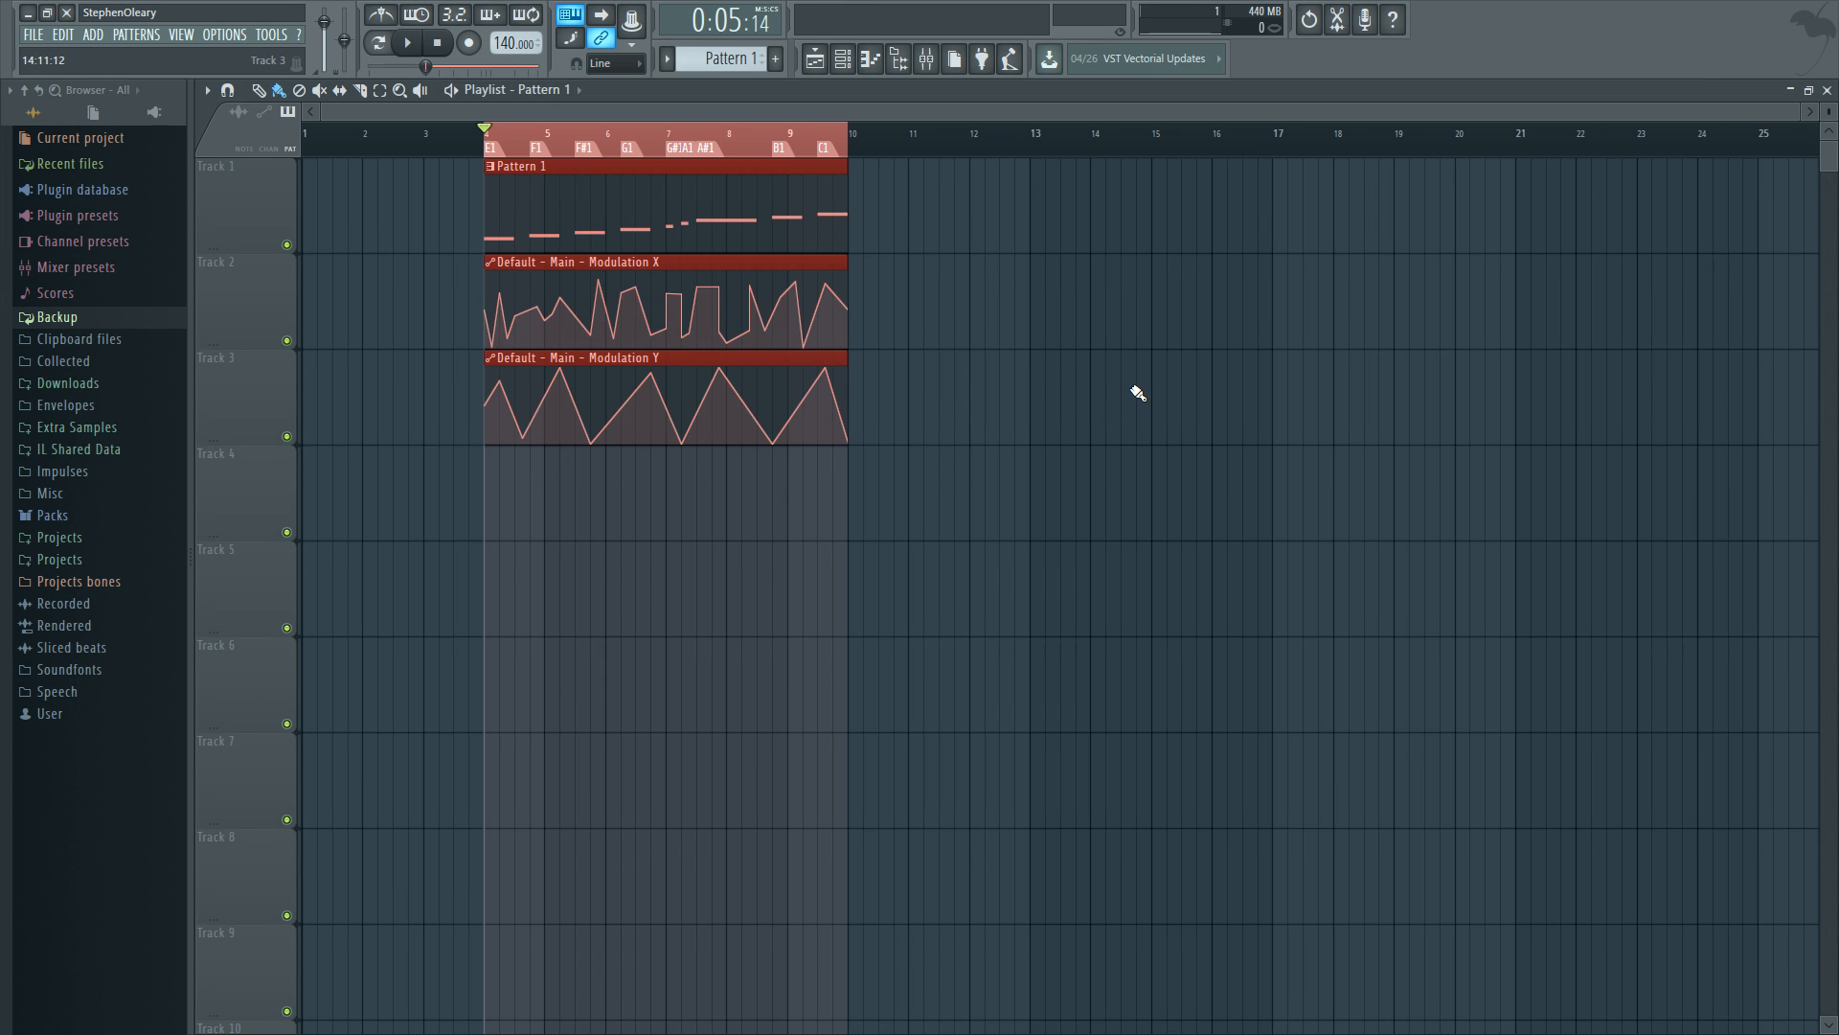
Step: Show the Channel rack and expand the Projects, How To Bass and HTB196 folders in the browser
click(870, 58)
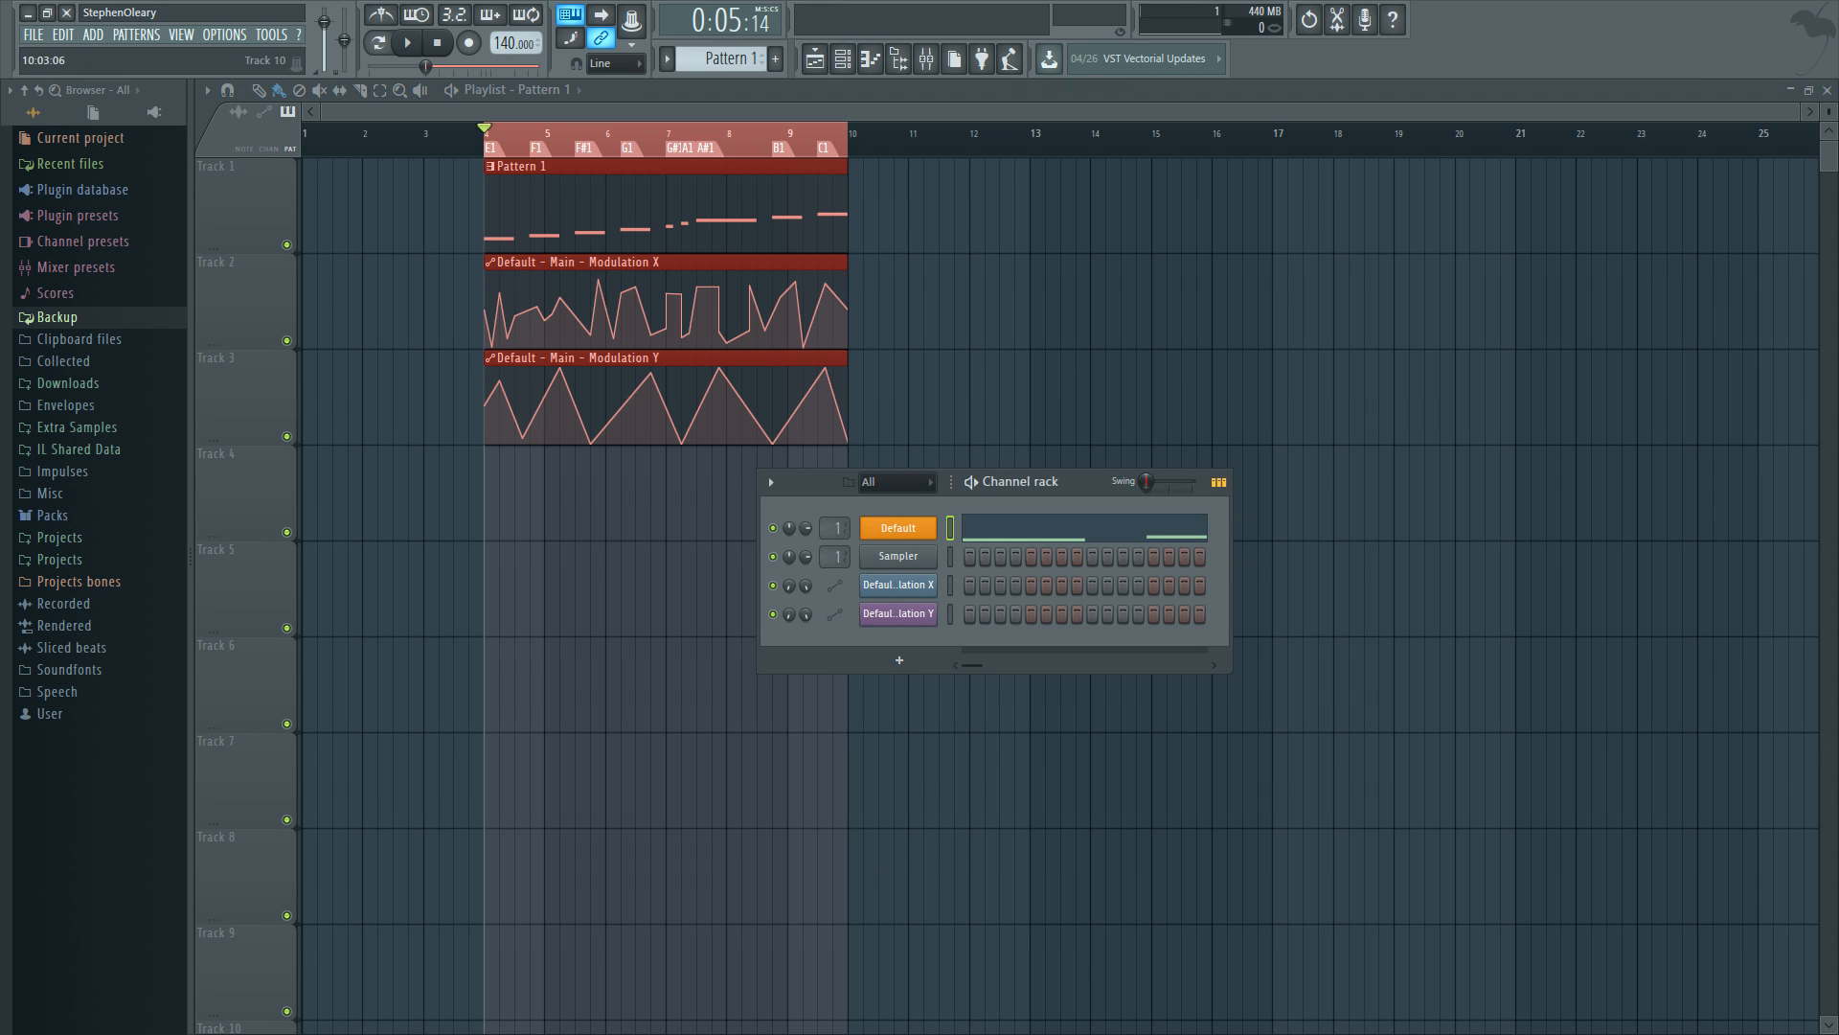
key(super+e)
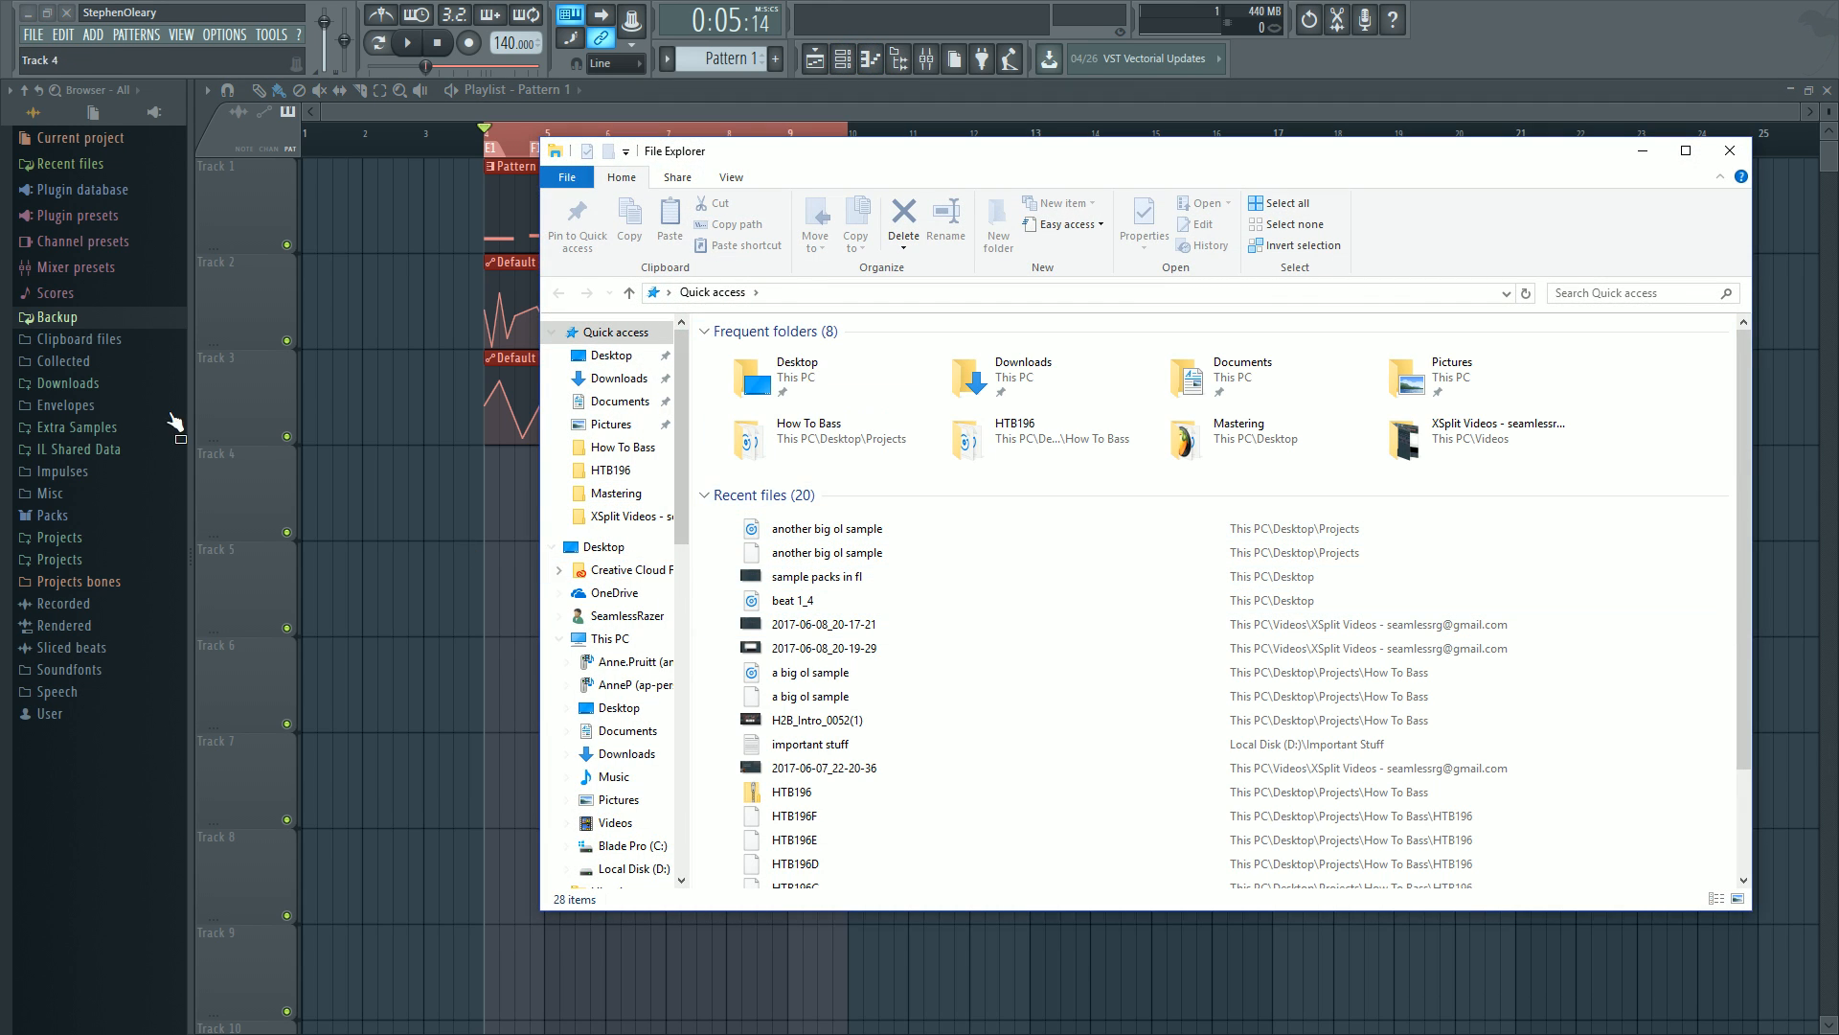
click(118, 540)
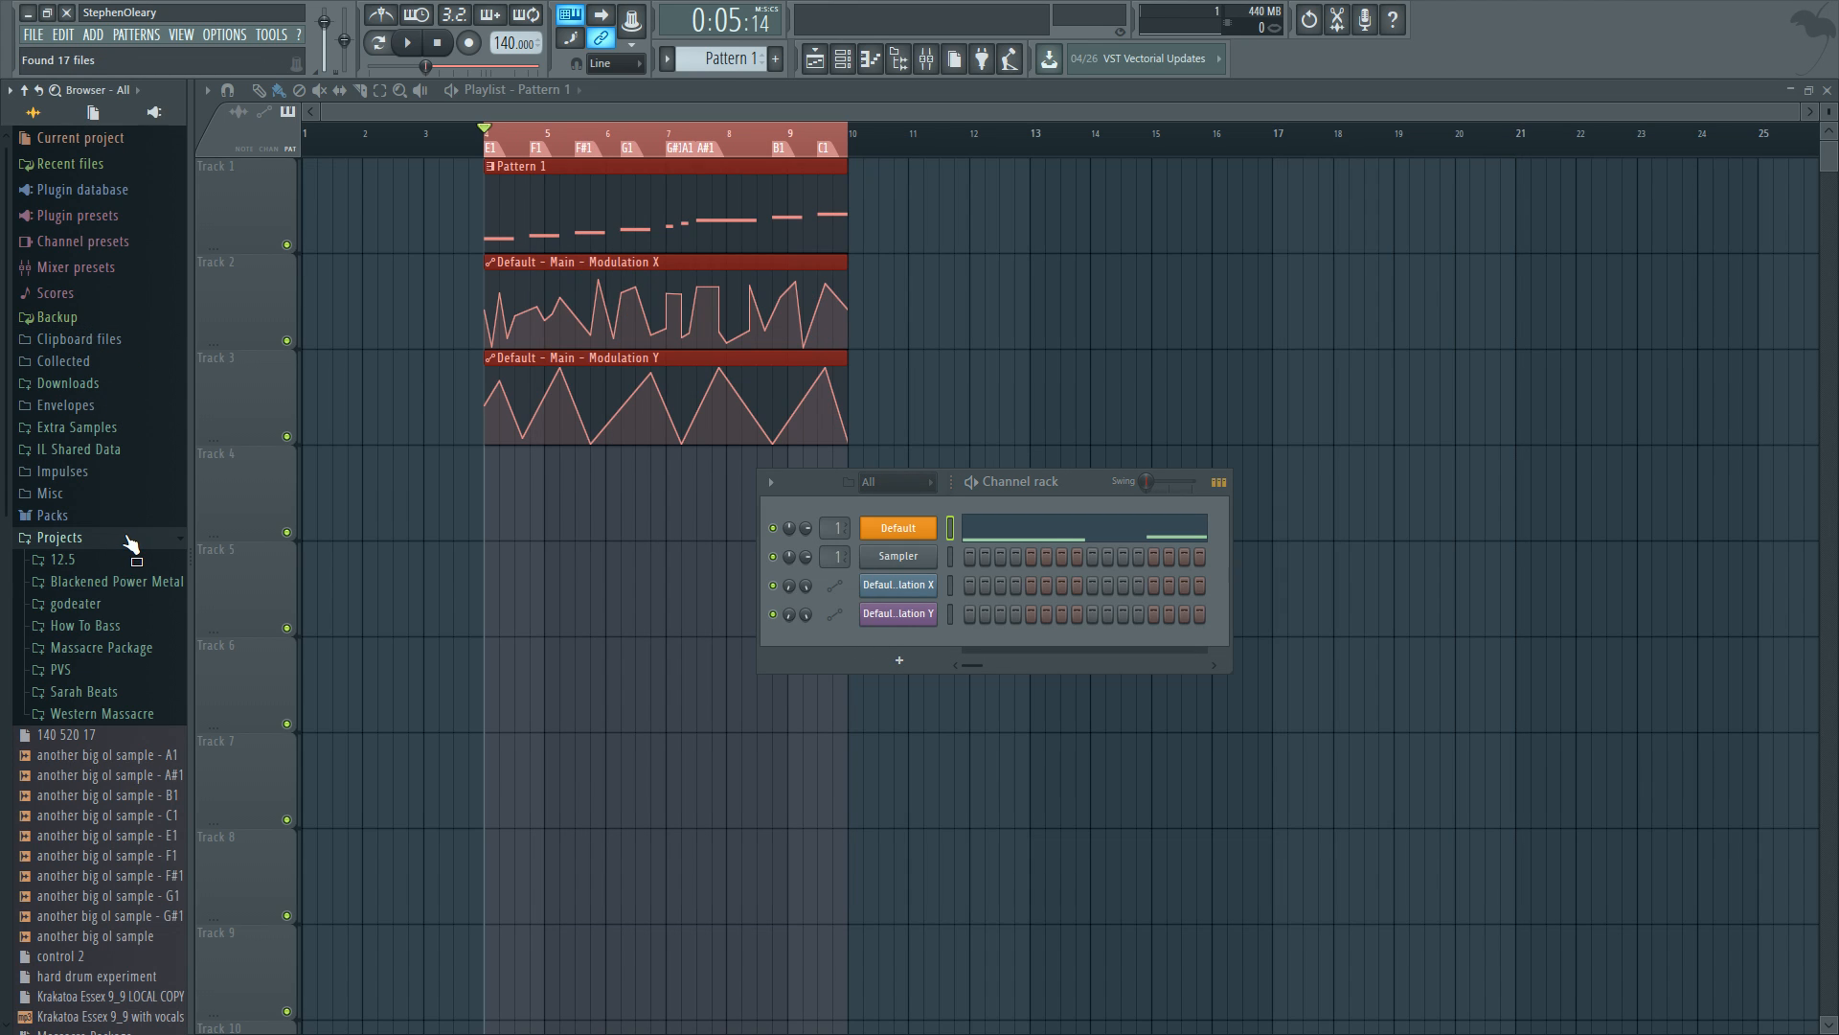
click(149, 625)
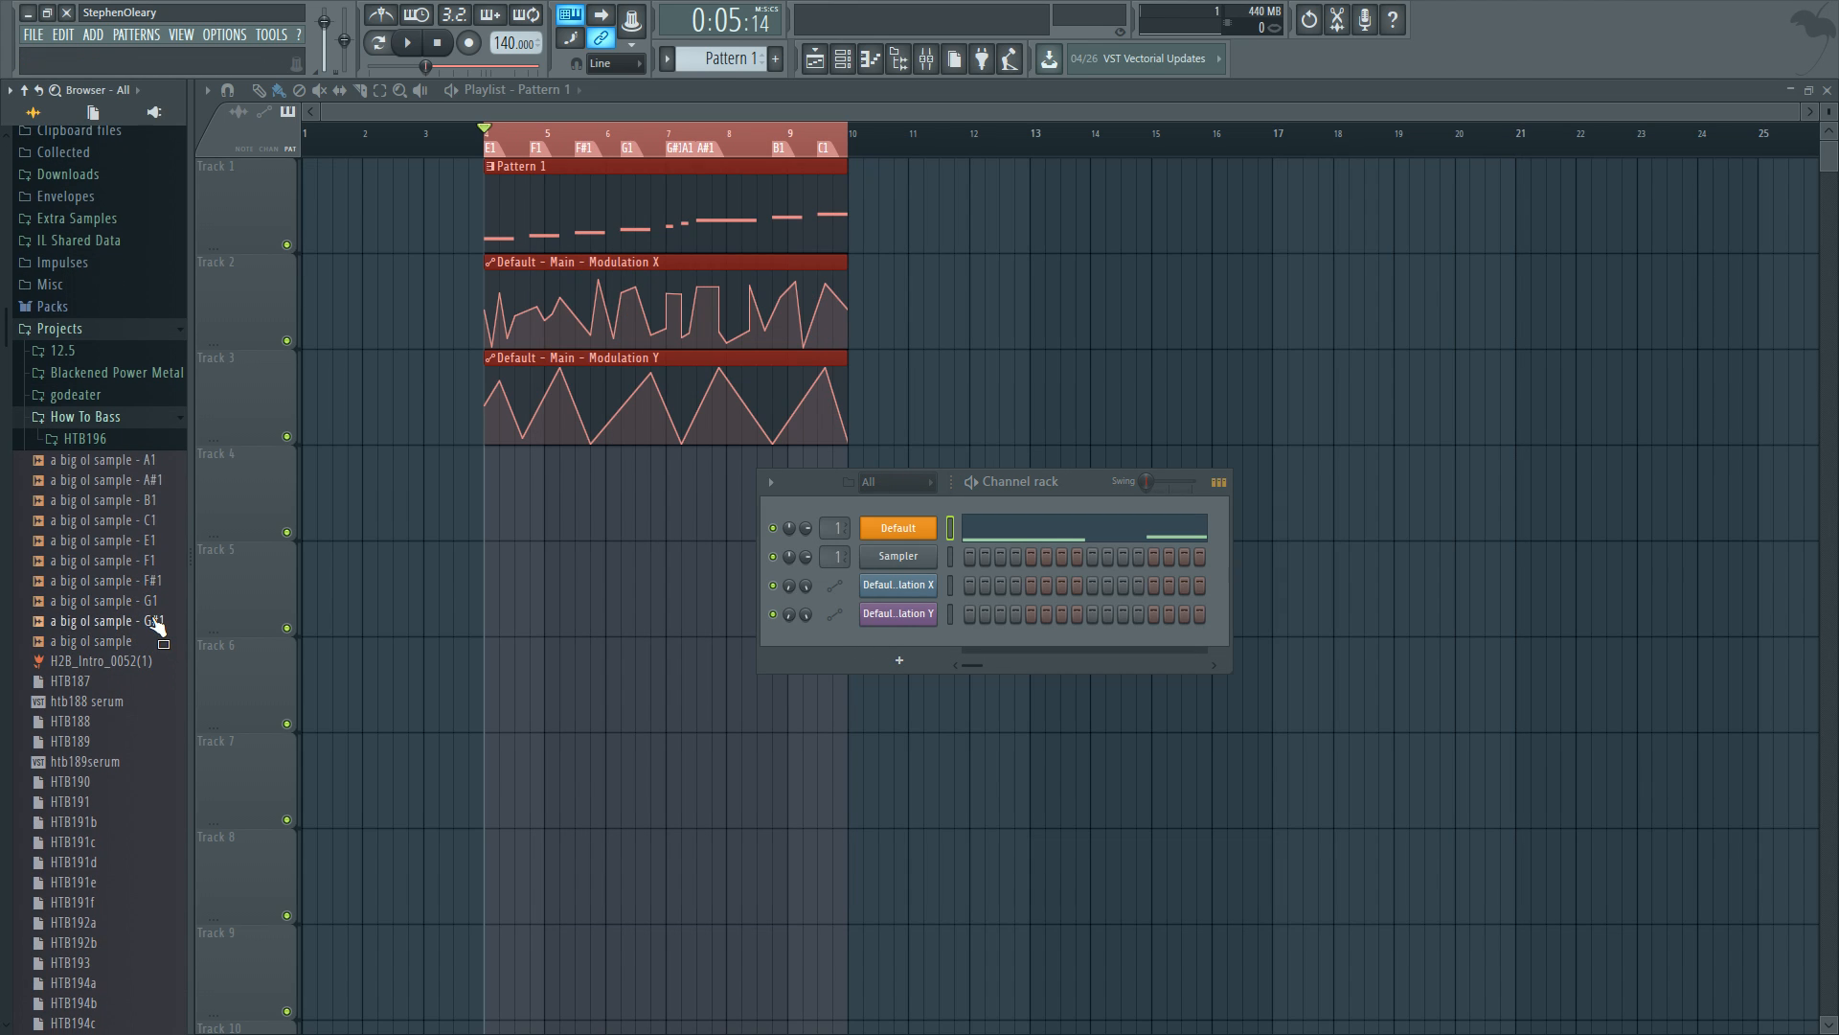
click(124, 439)
Step: Look through the note-labelled samples in the HTB196 folder and preview HTB196A - A1 and HTB196A - F1
scroll(153, 536, up, 4)
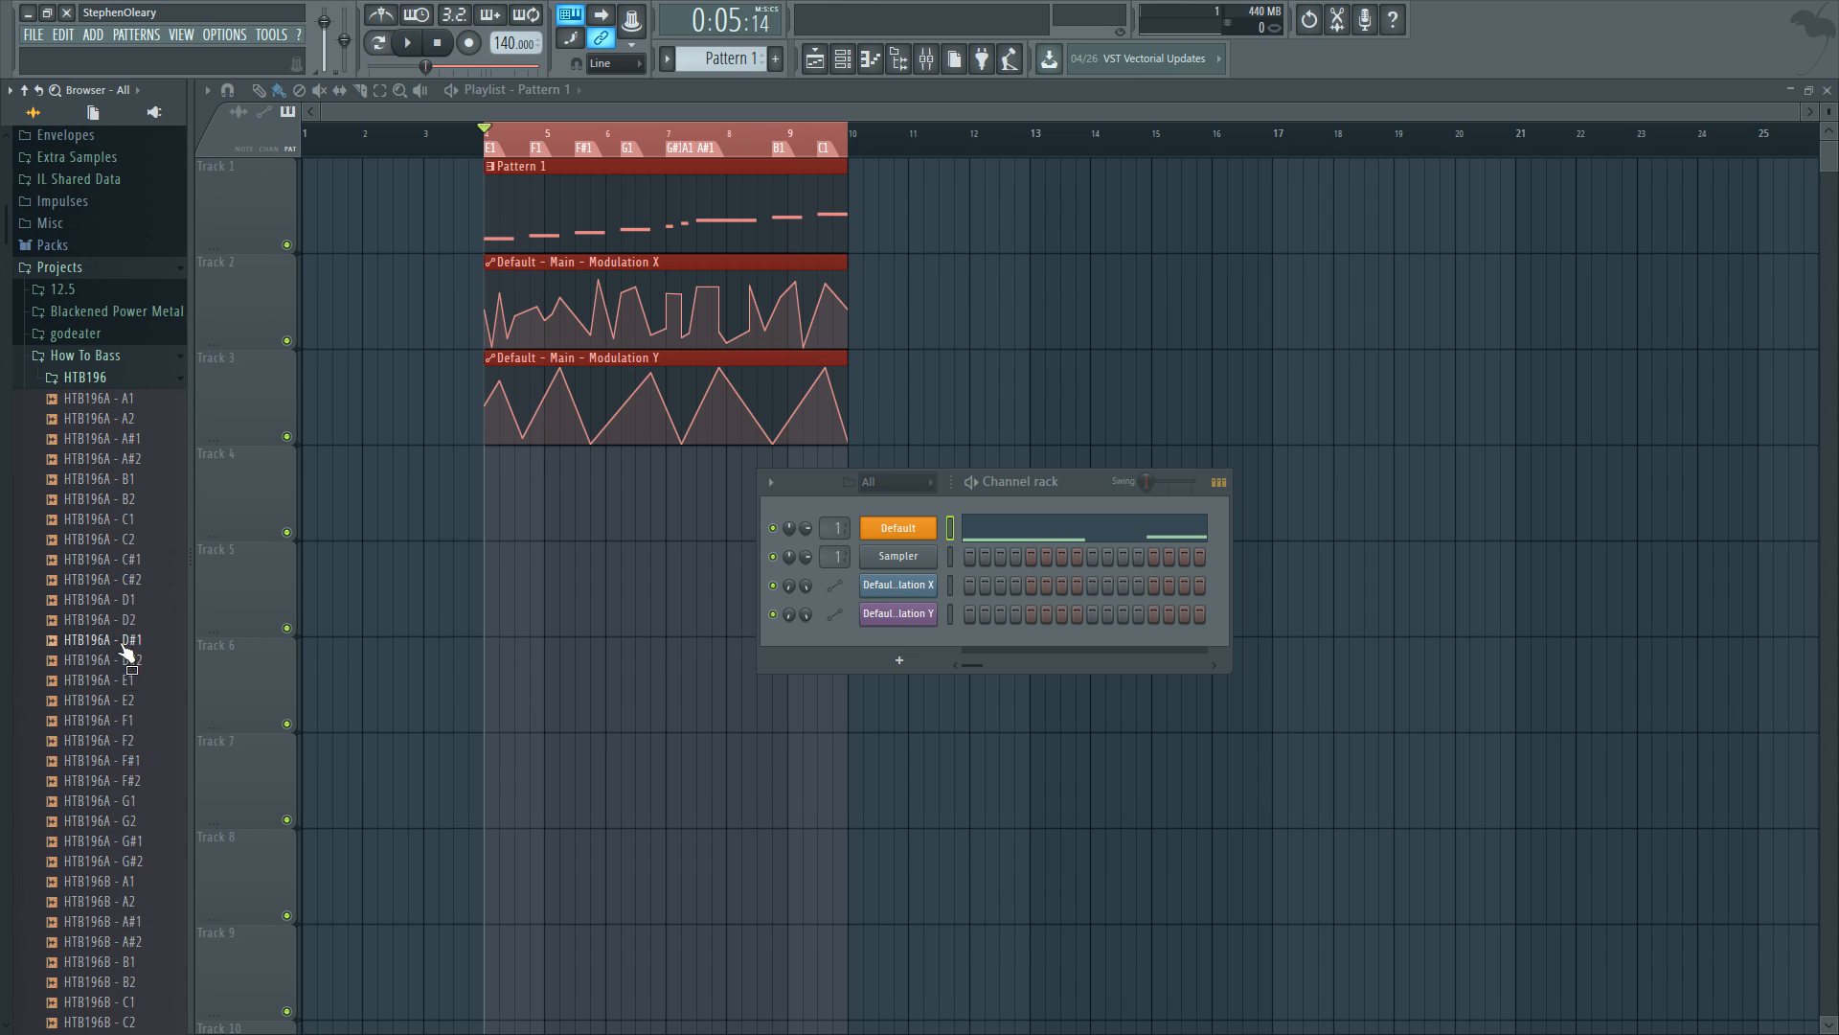
scroll(132, 670, down, 3)
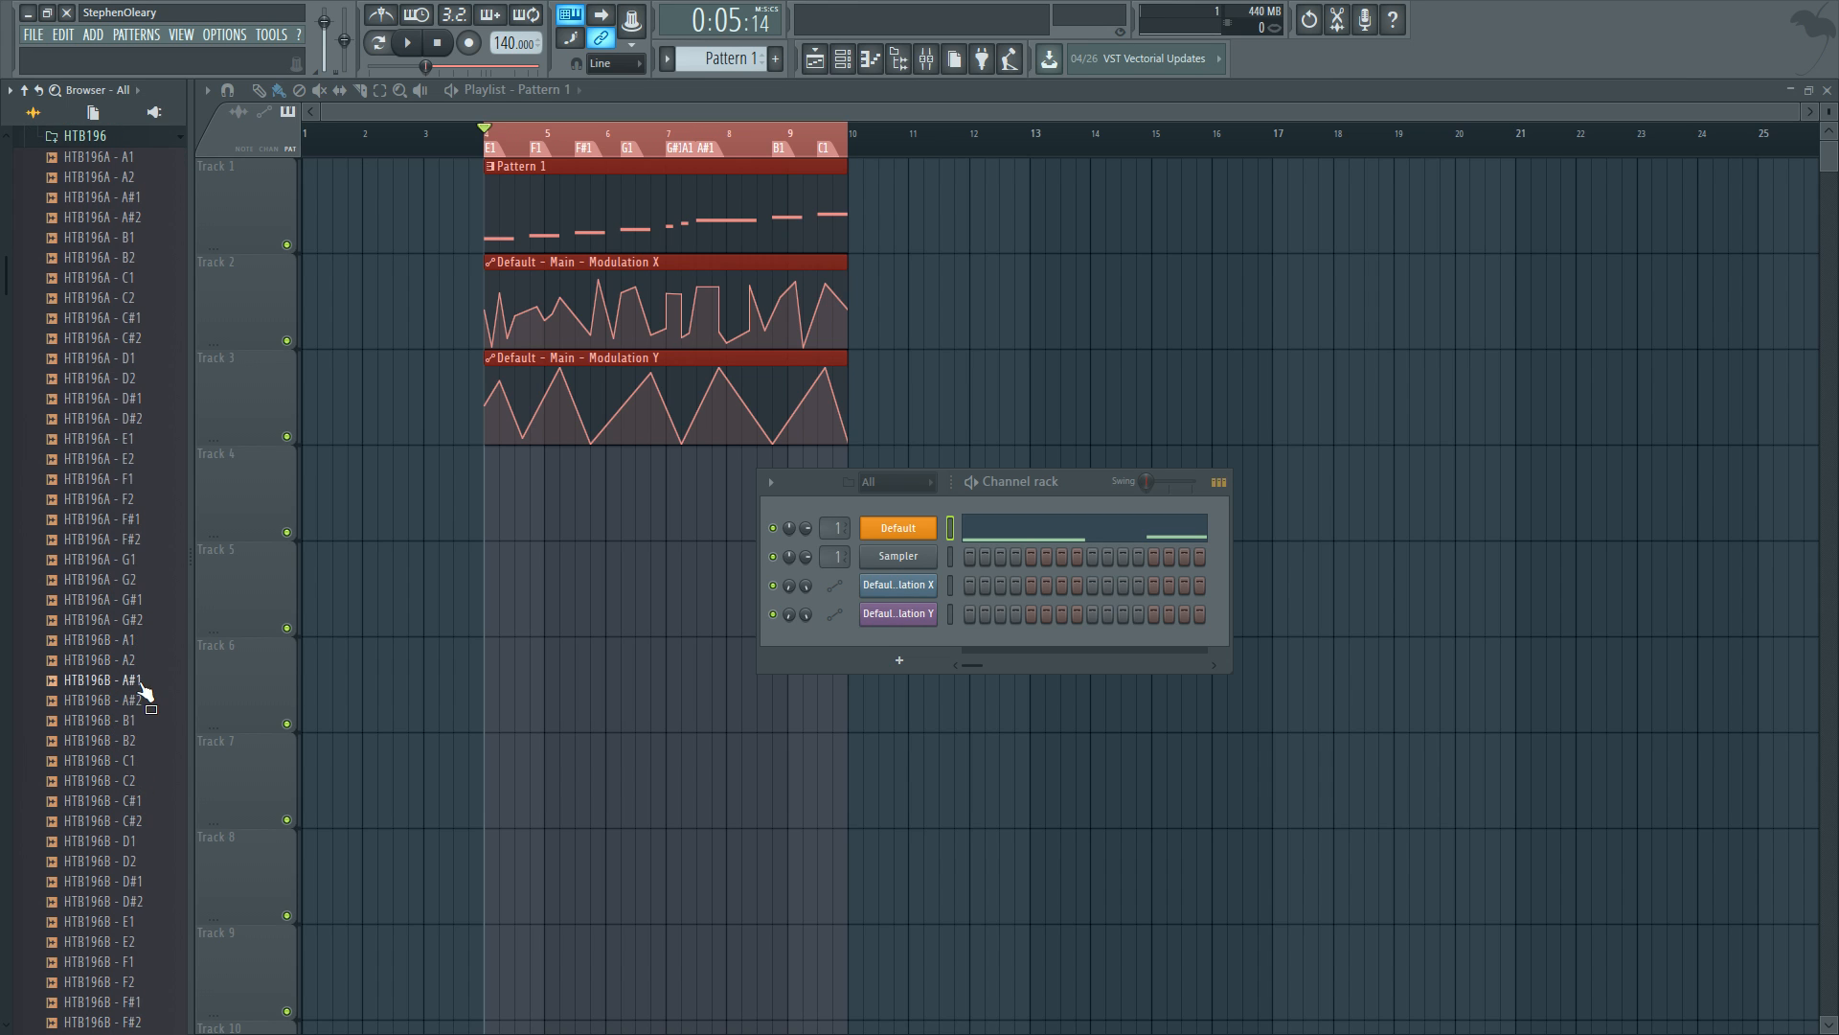
scroll(138, 695, down, 13)
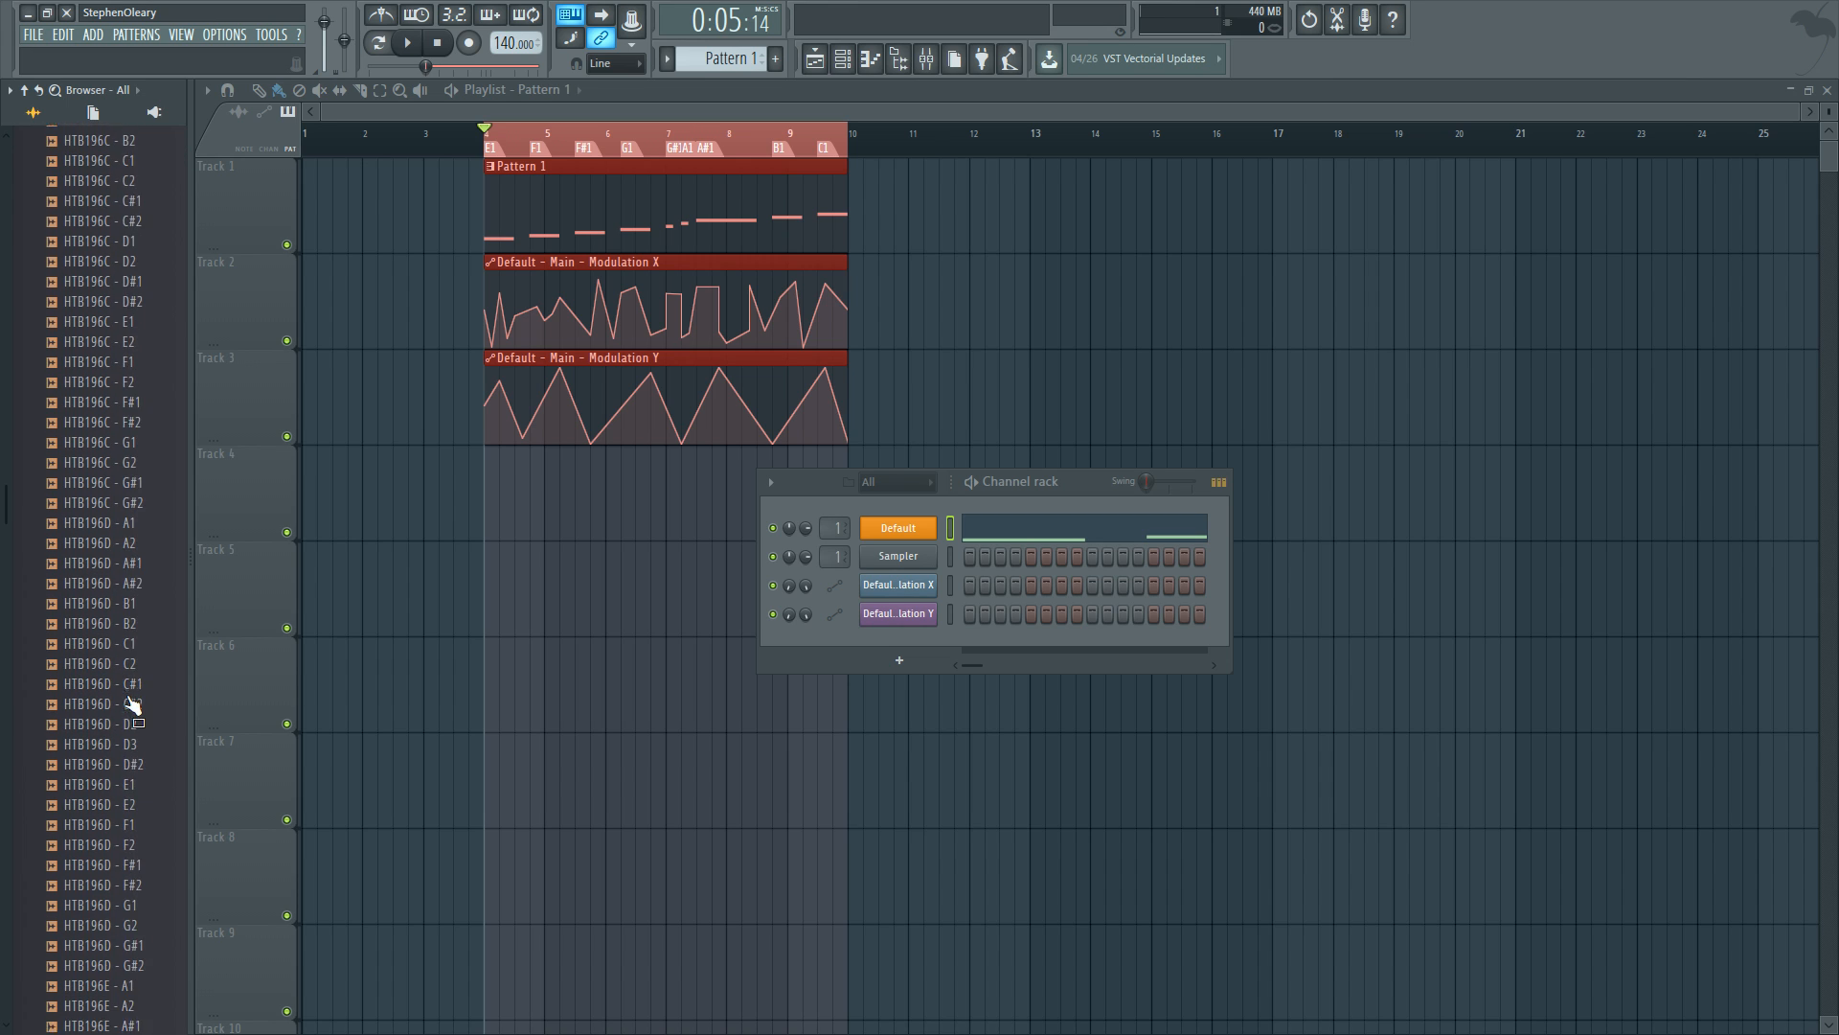
scroll(132, 704, down, 13)
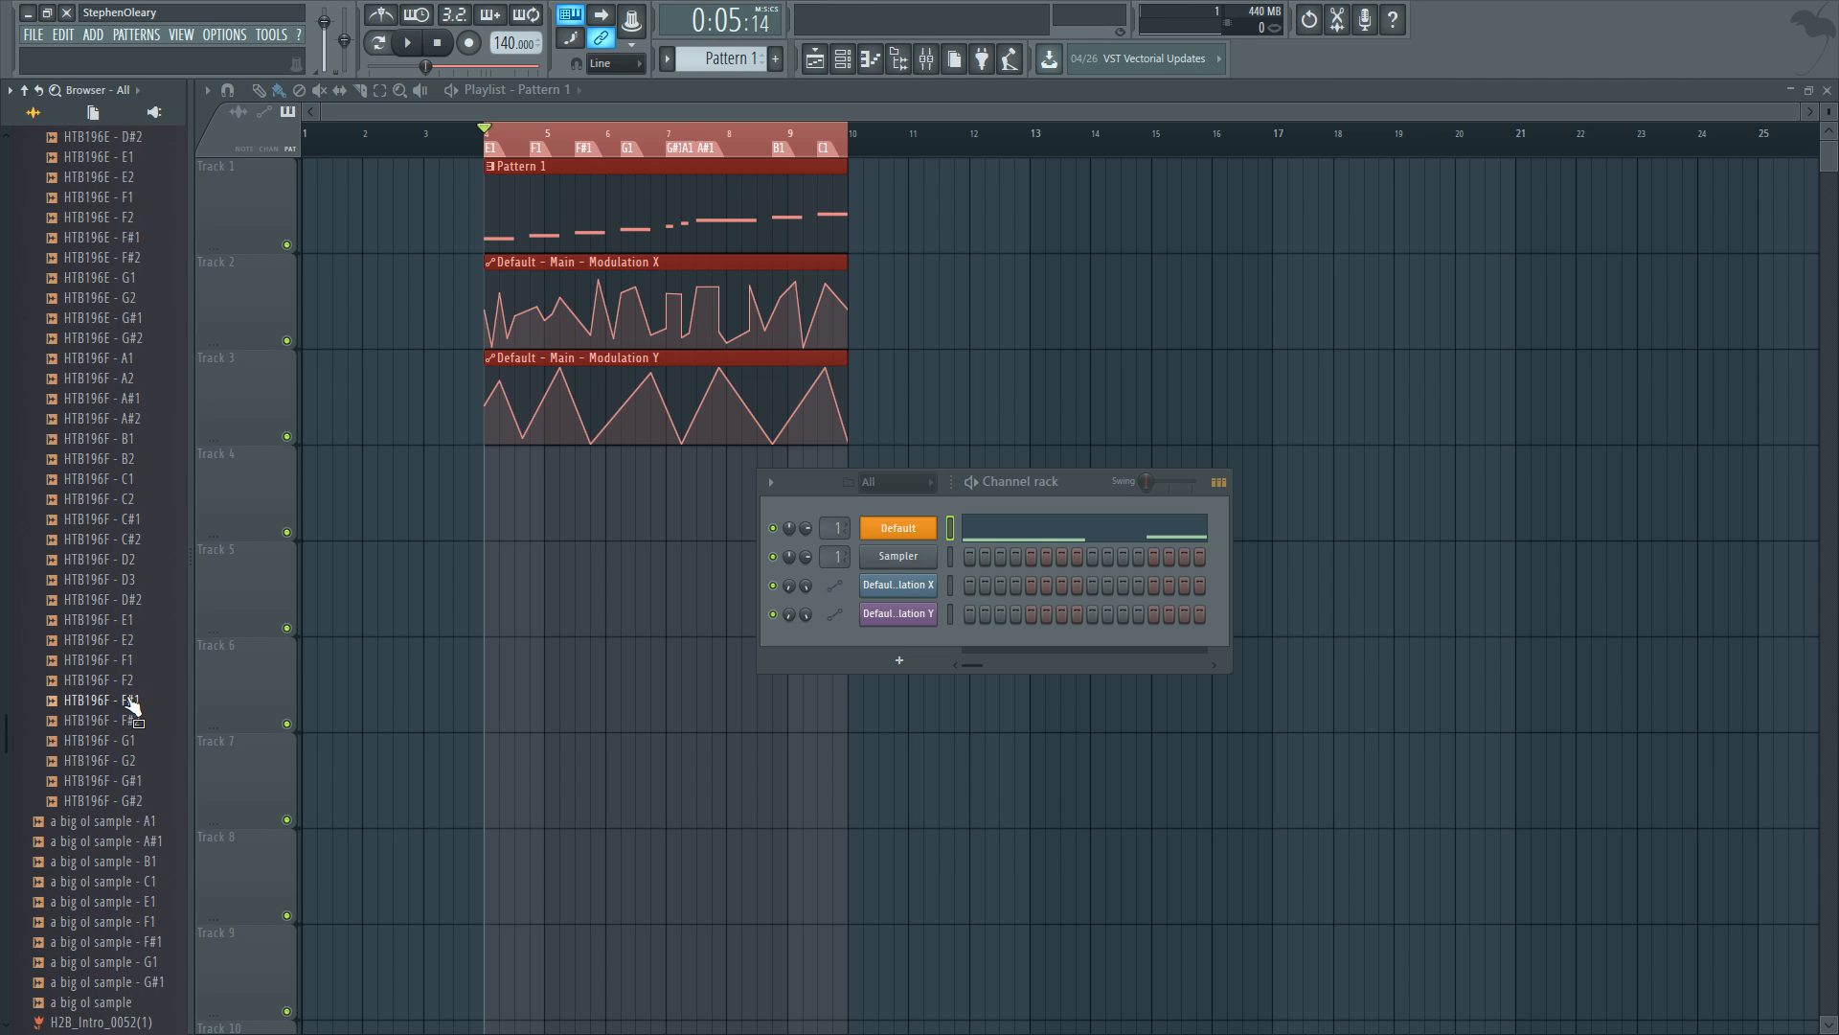
scroll(133, 704, up, 20)
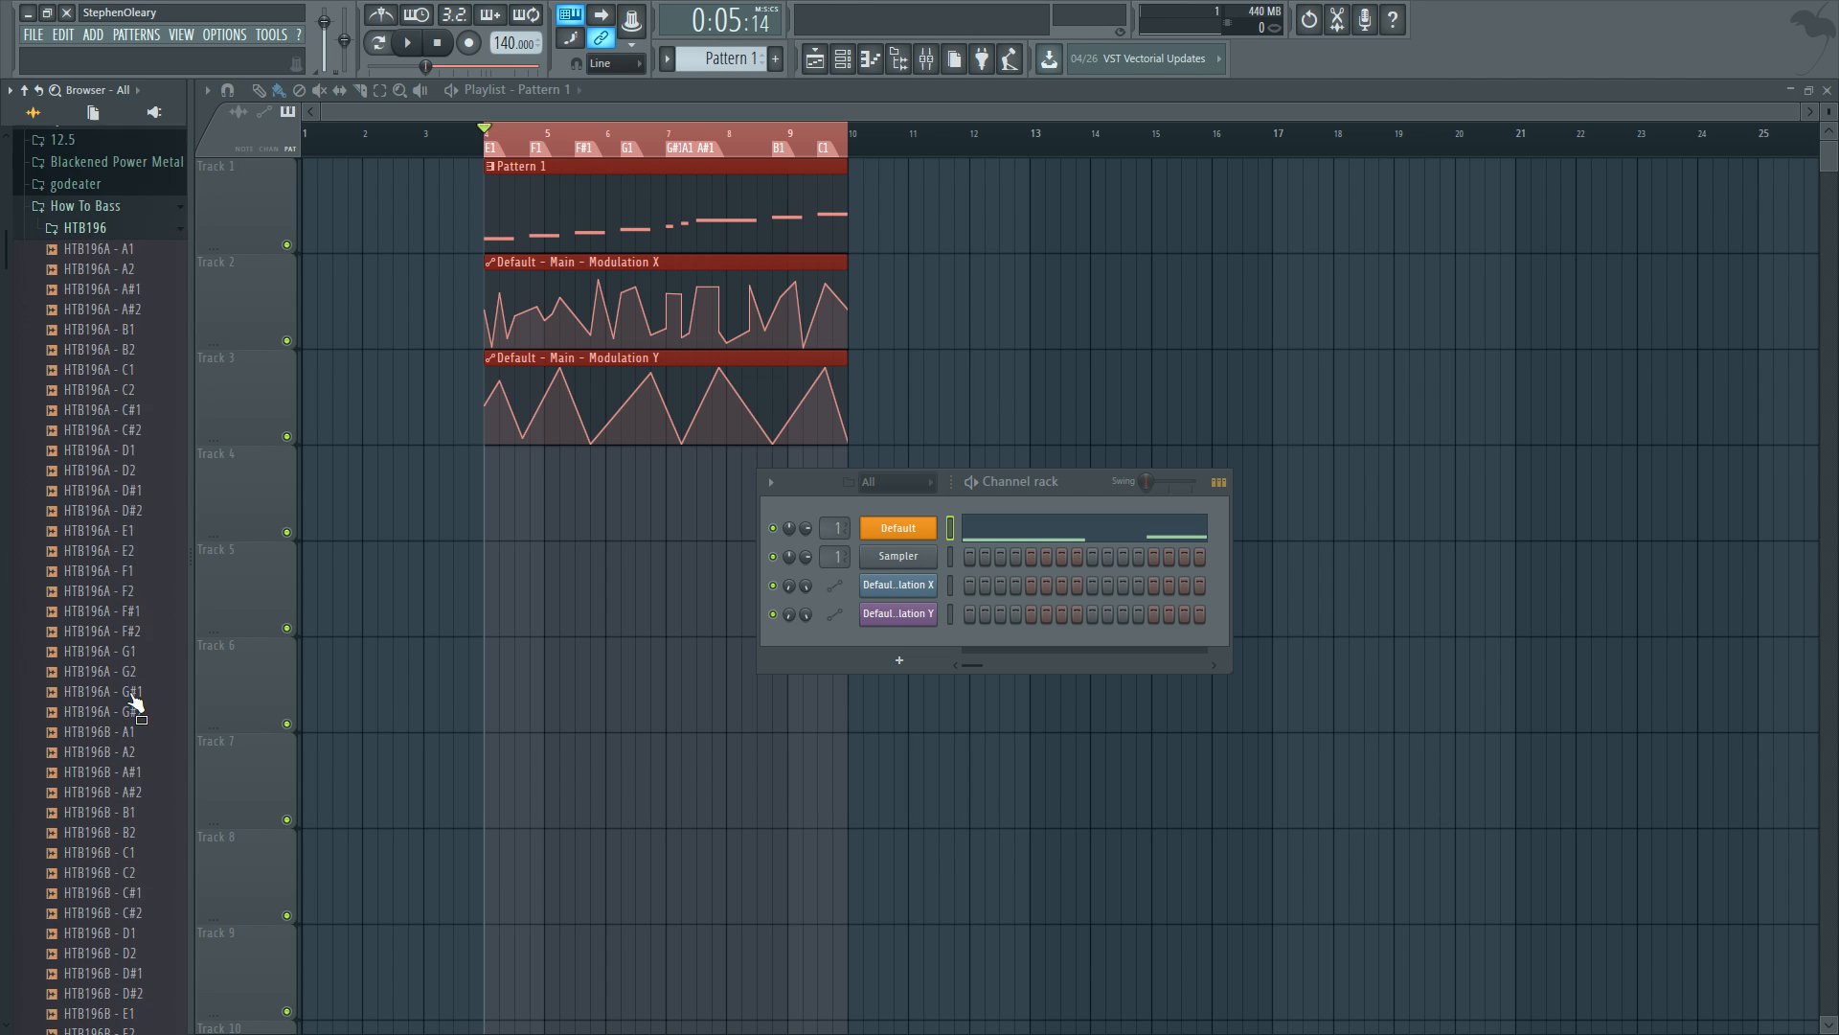
scroll(135, 699, up, 5)
scroll(135, 699, down, 3)
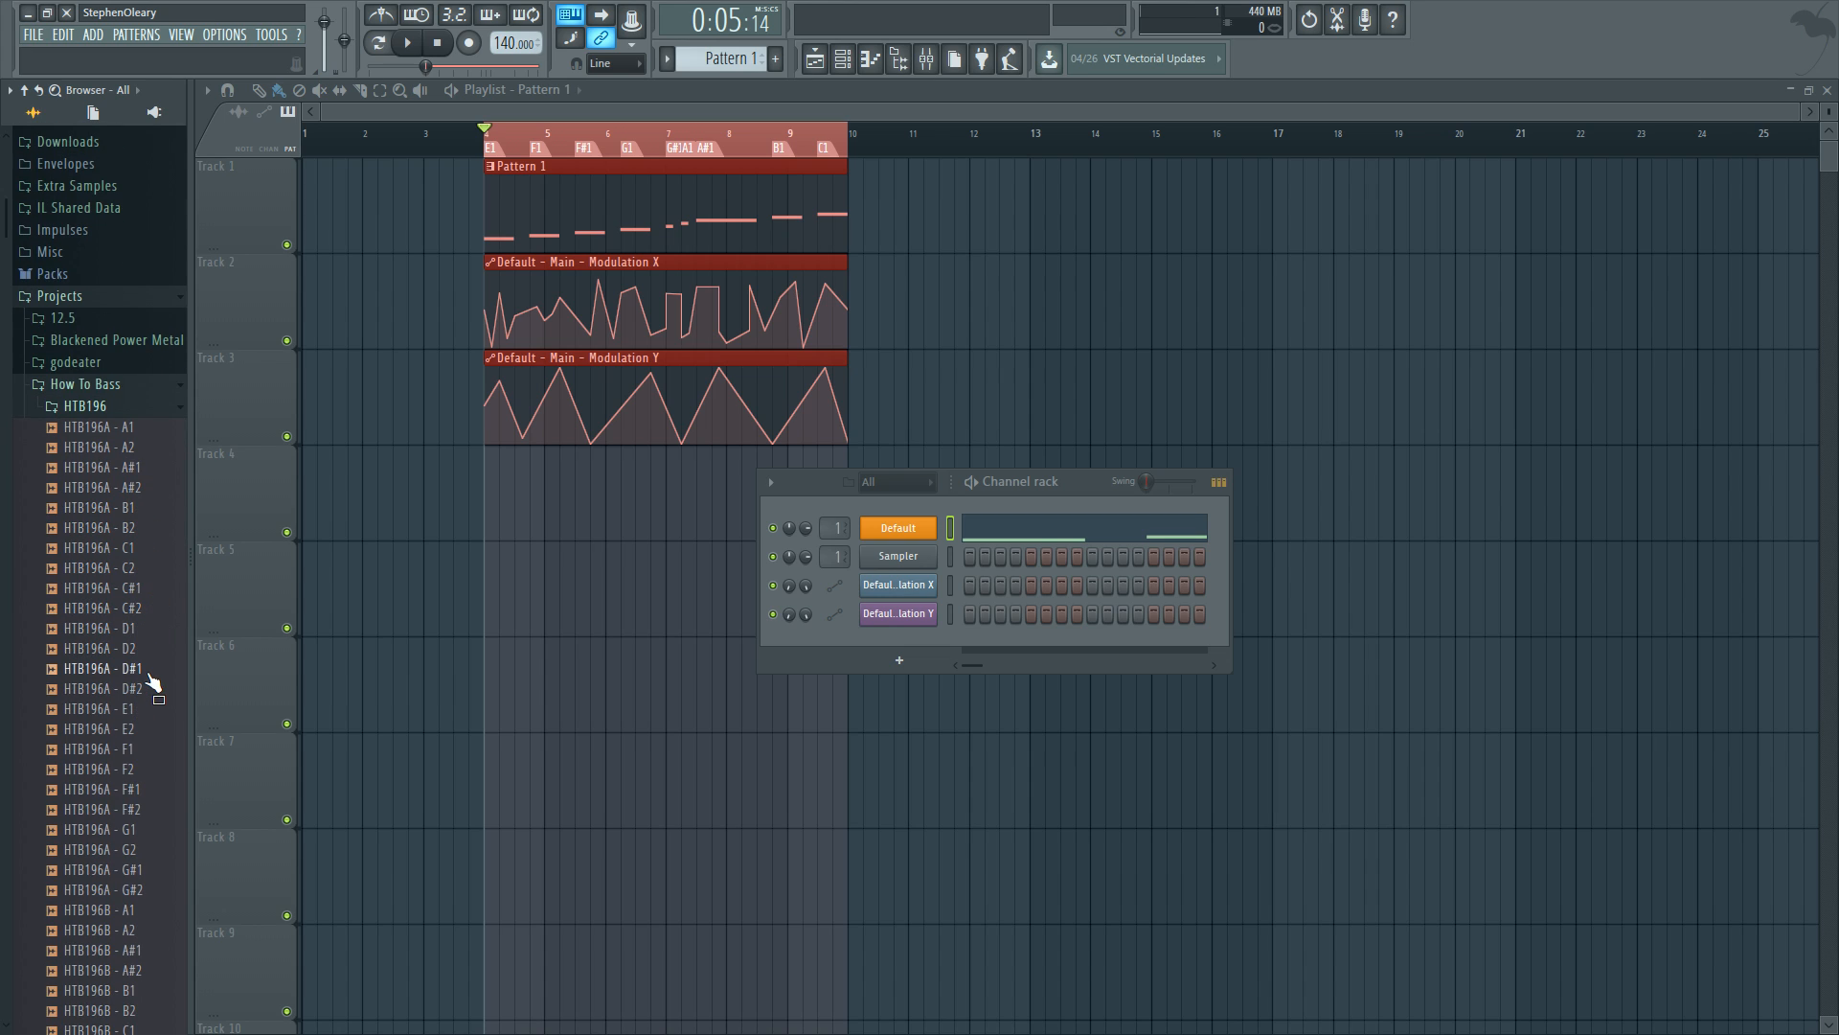
click(143, 426)
scroll(142, 575, down, 3)
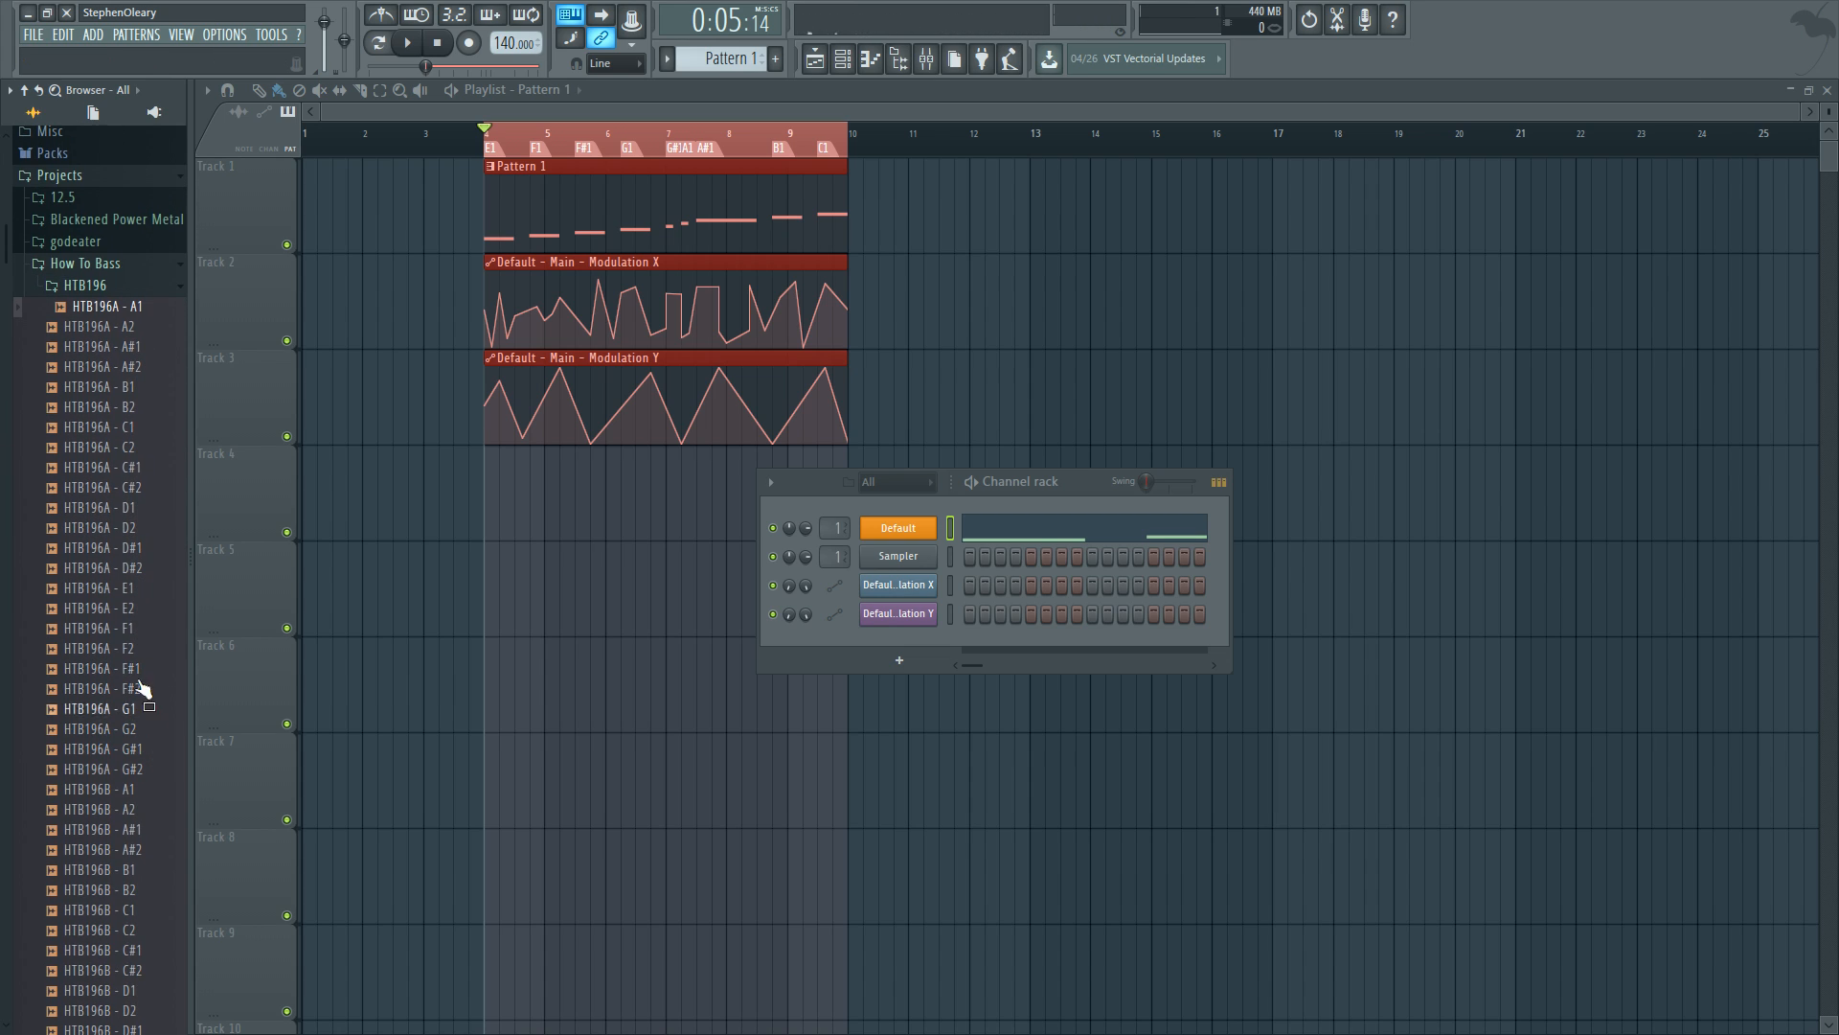
click(135, 628)
scroll(156, 746, down, 3)
scroll(144, 719, up, 3)
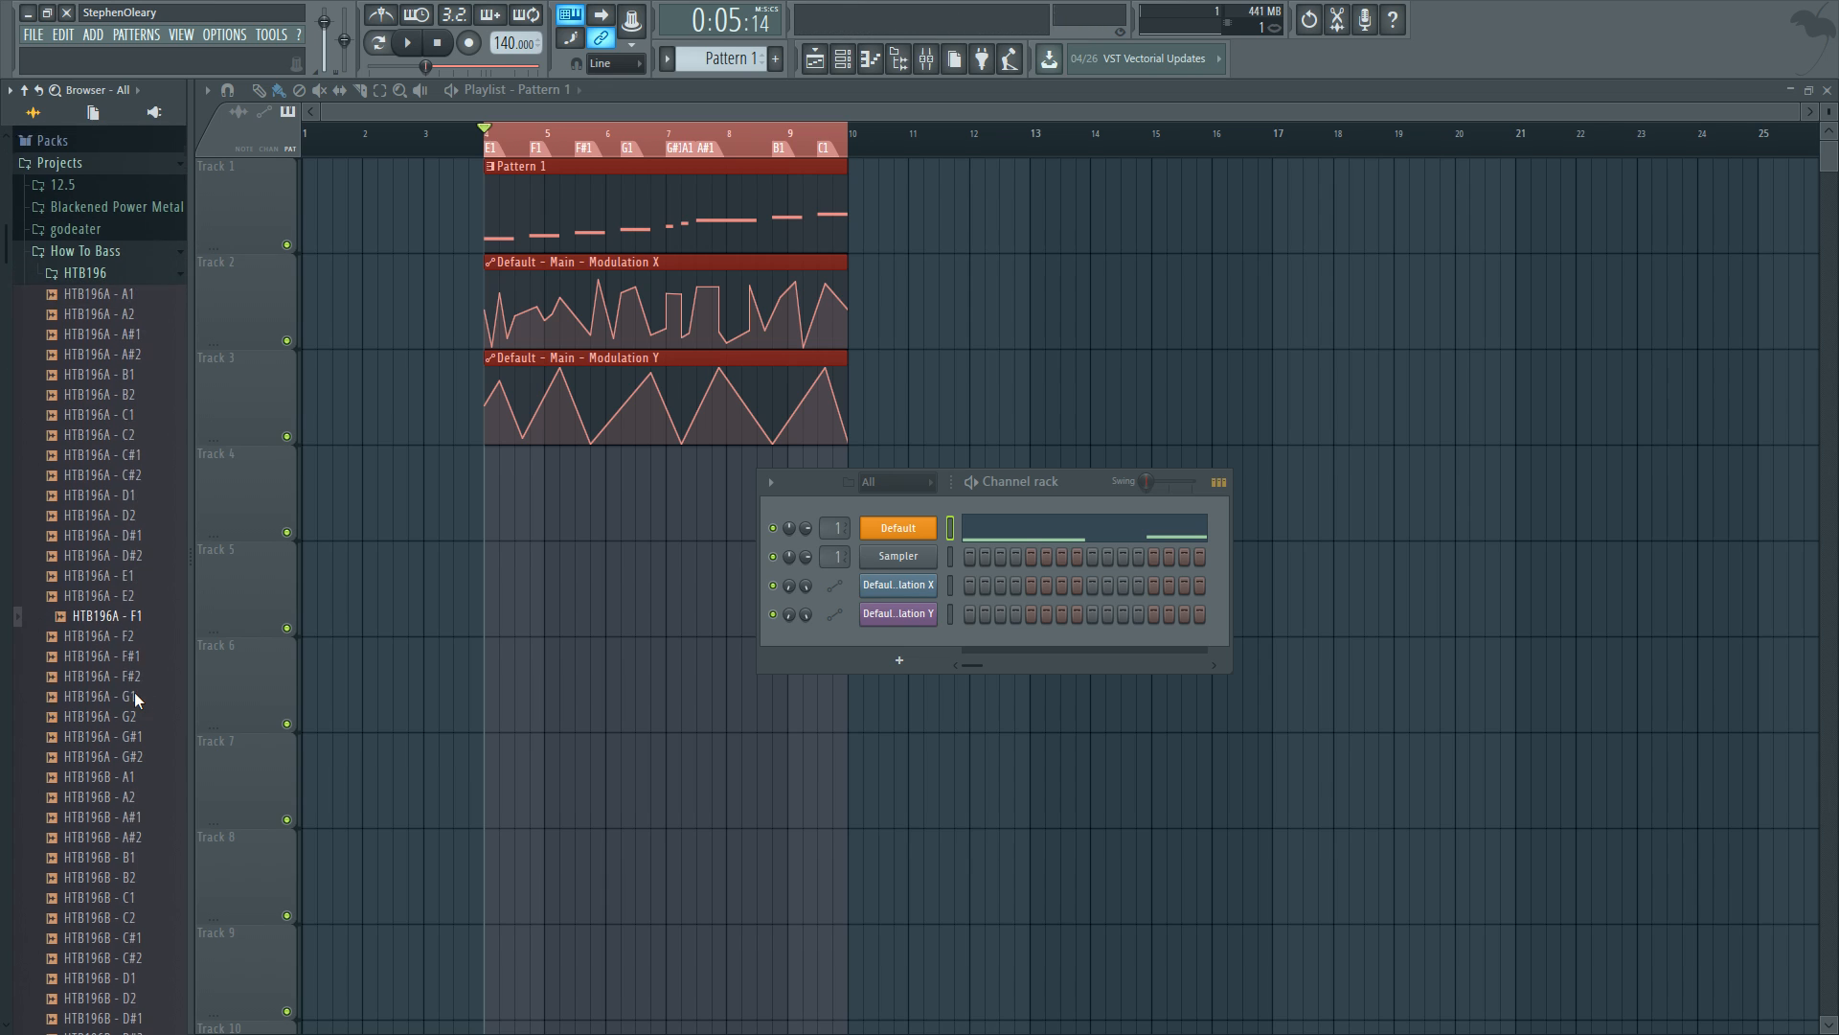
Step: Preview the A1 samples of the HTB196A, HTB196B, HTB196C and HTB196D sets in the HTB196 folder
click(130, 308)
scroll(147, 714, down, 2)
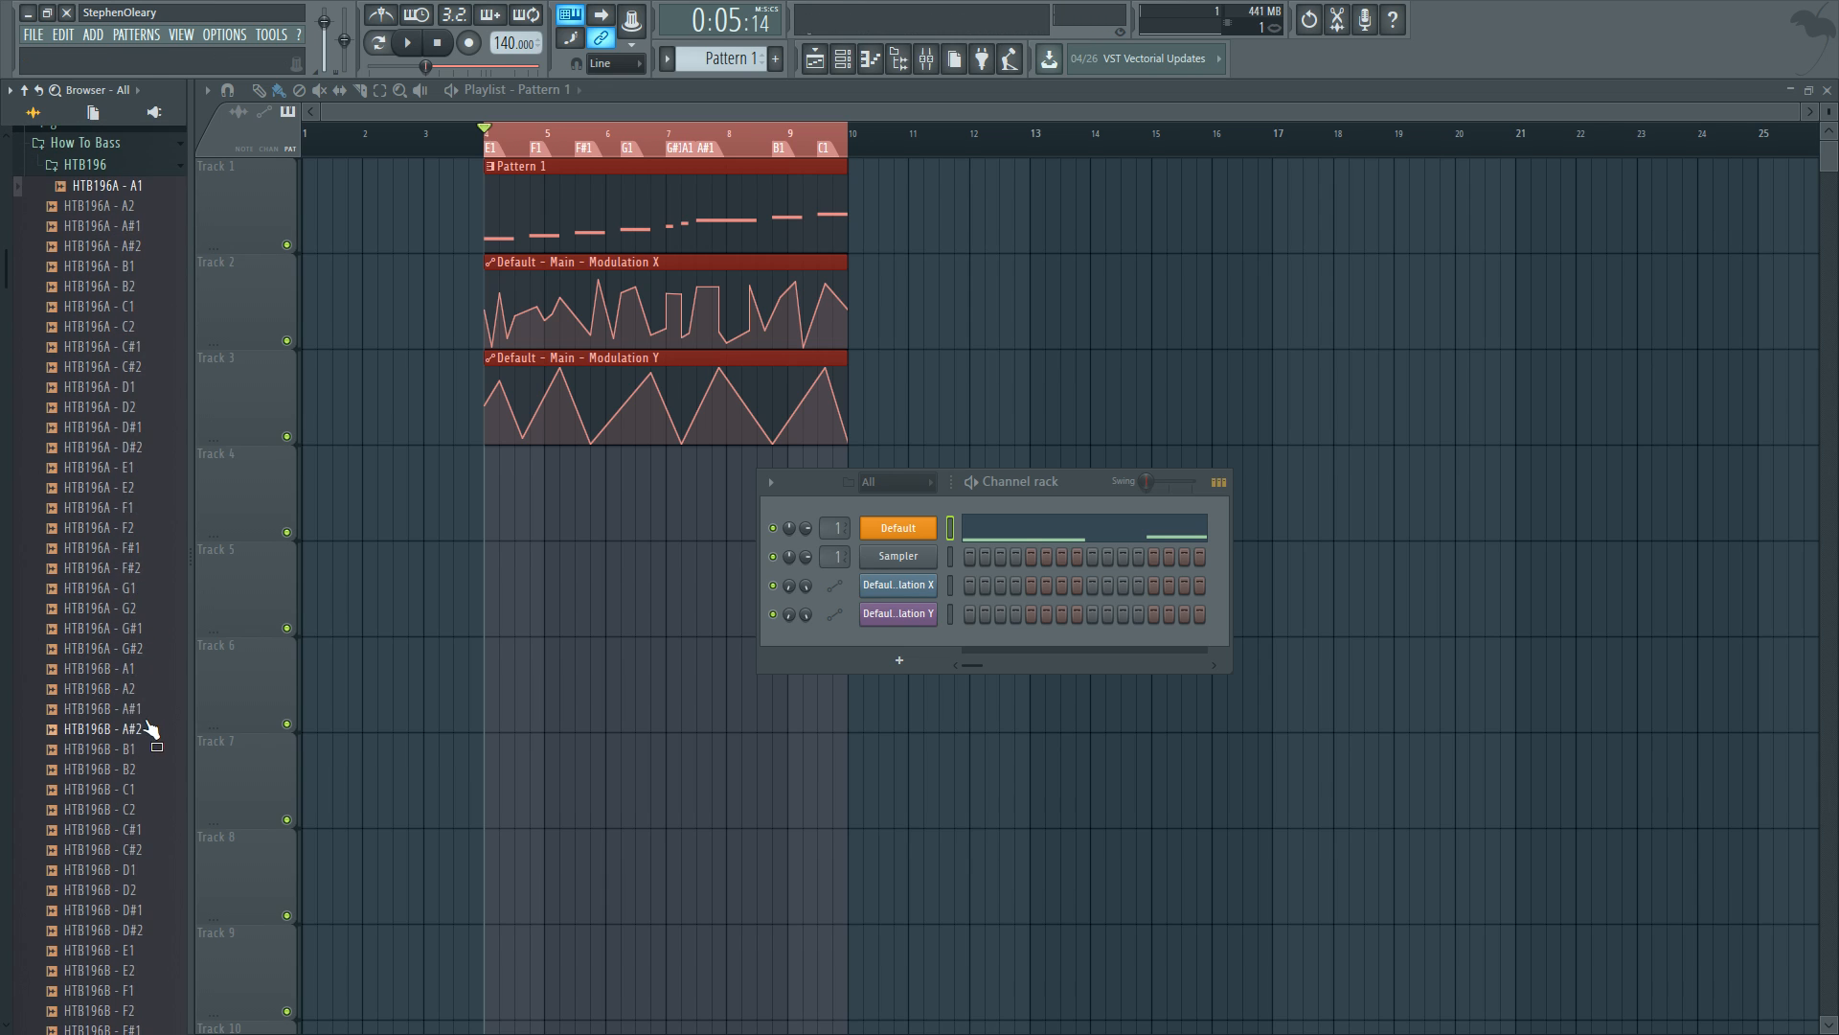
scroll(151, 680, down, 6)
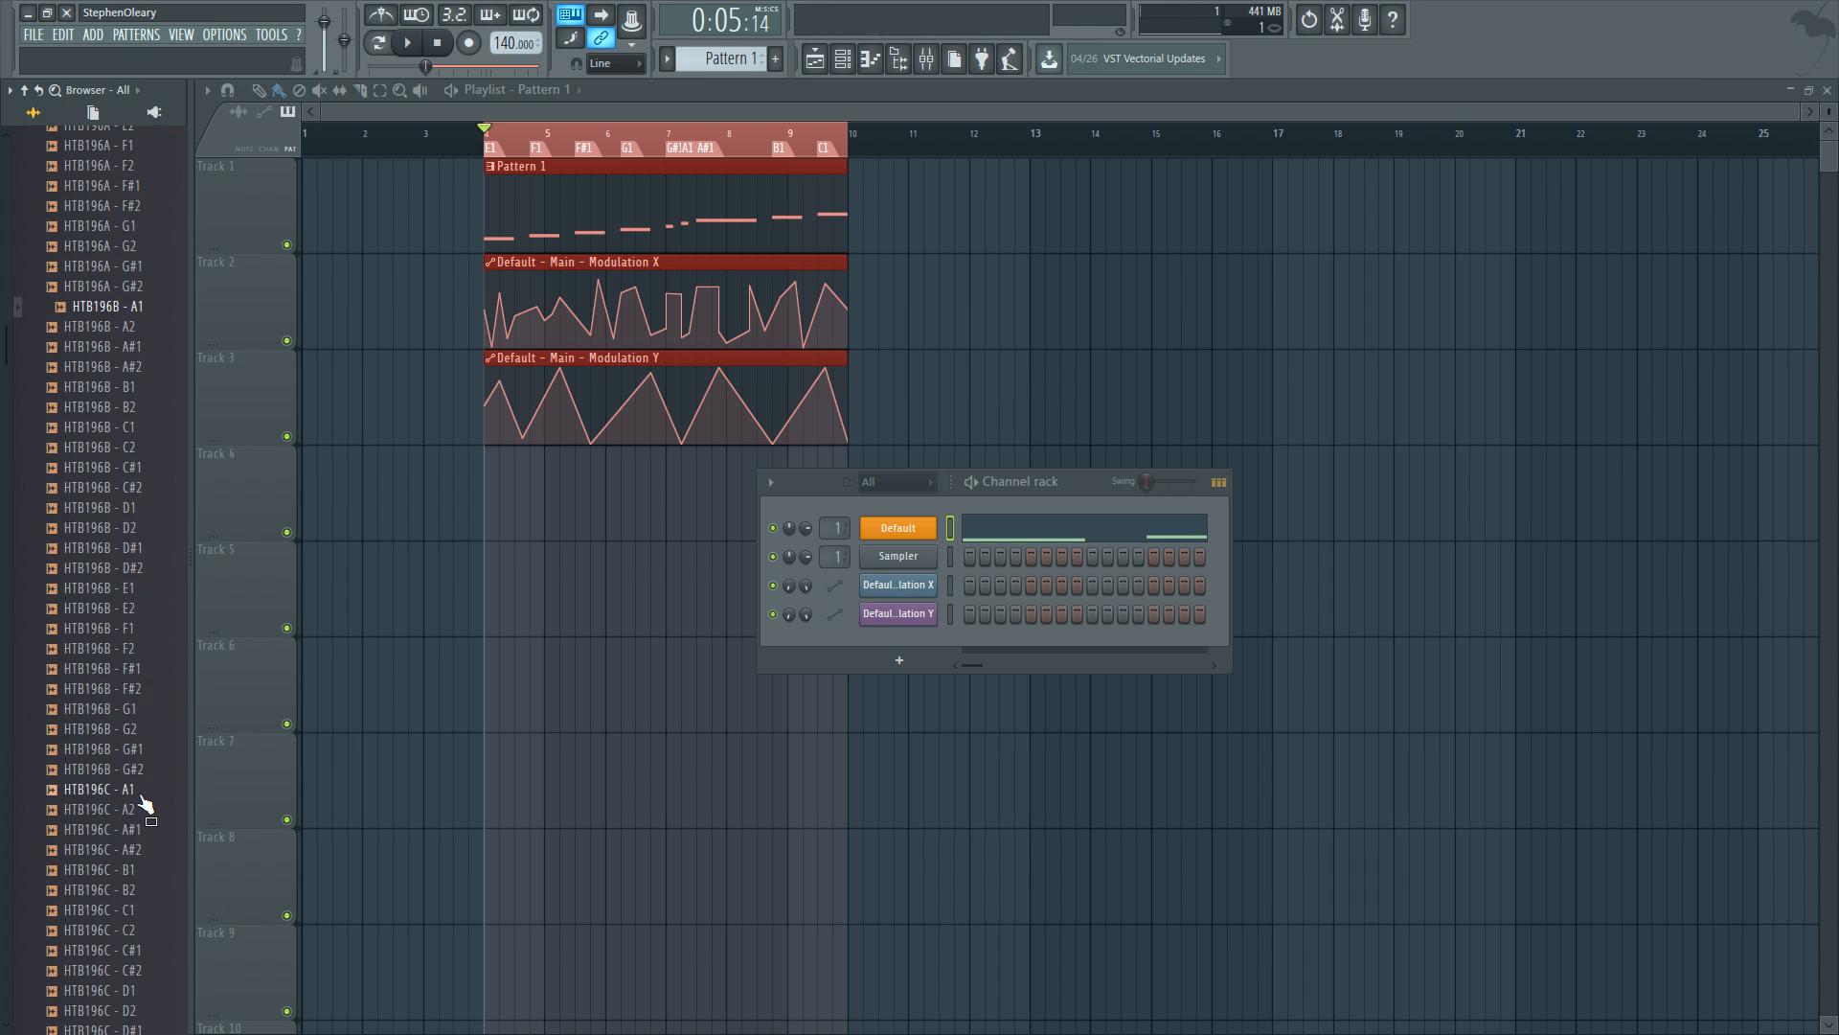
click(143, 794)
scroll(144, 796, down, 8)
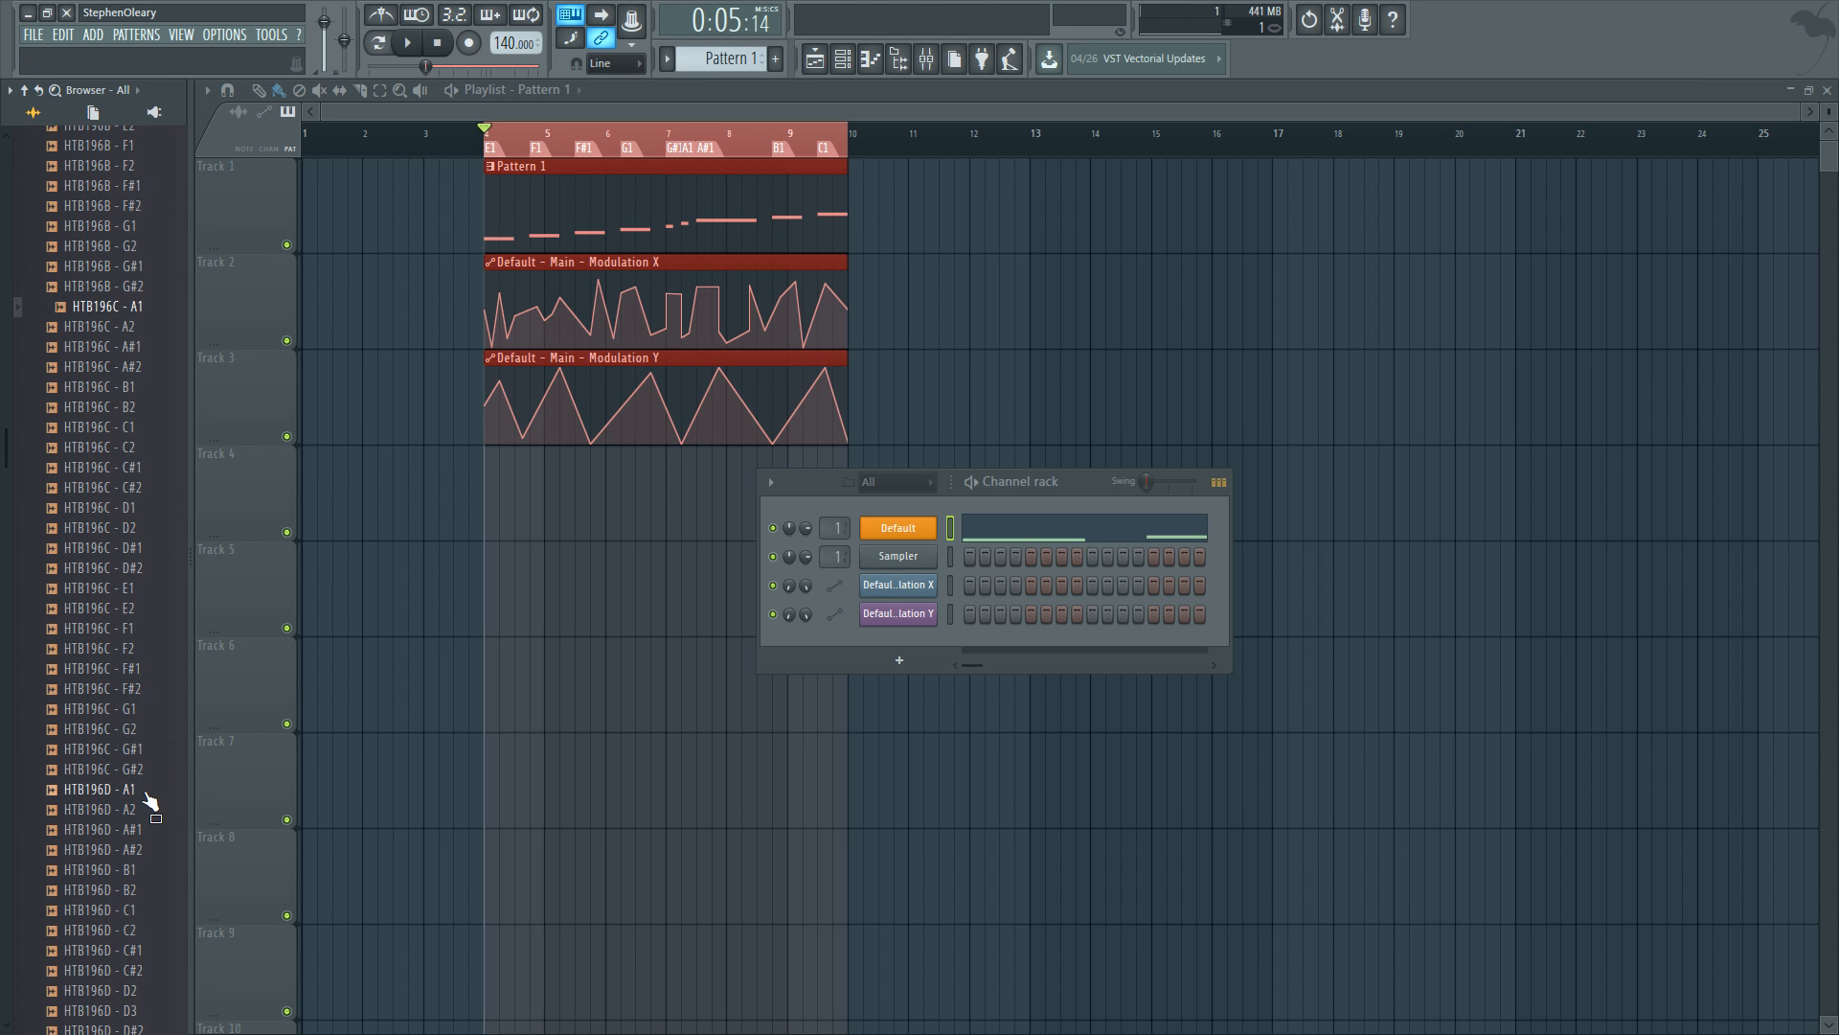
click(145, 795)
Step: Preview HTB196E - A1 and HTB196E - E1, then return to the start of the HTB196 sample list
scroll(147, 795, down, 8)
click(143, 772)
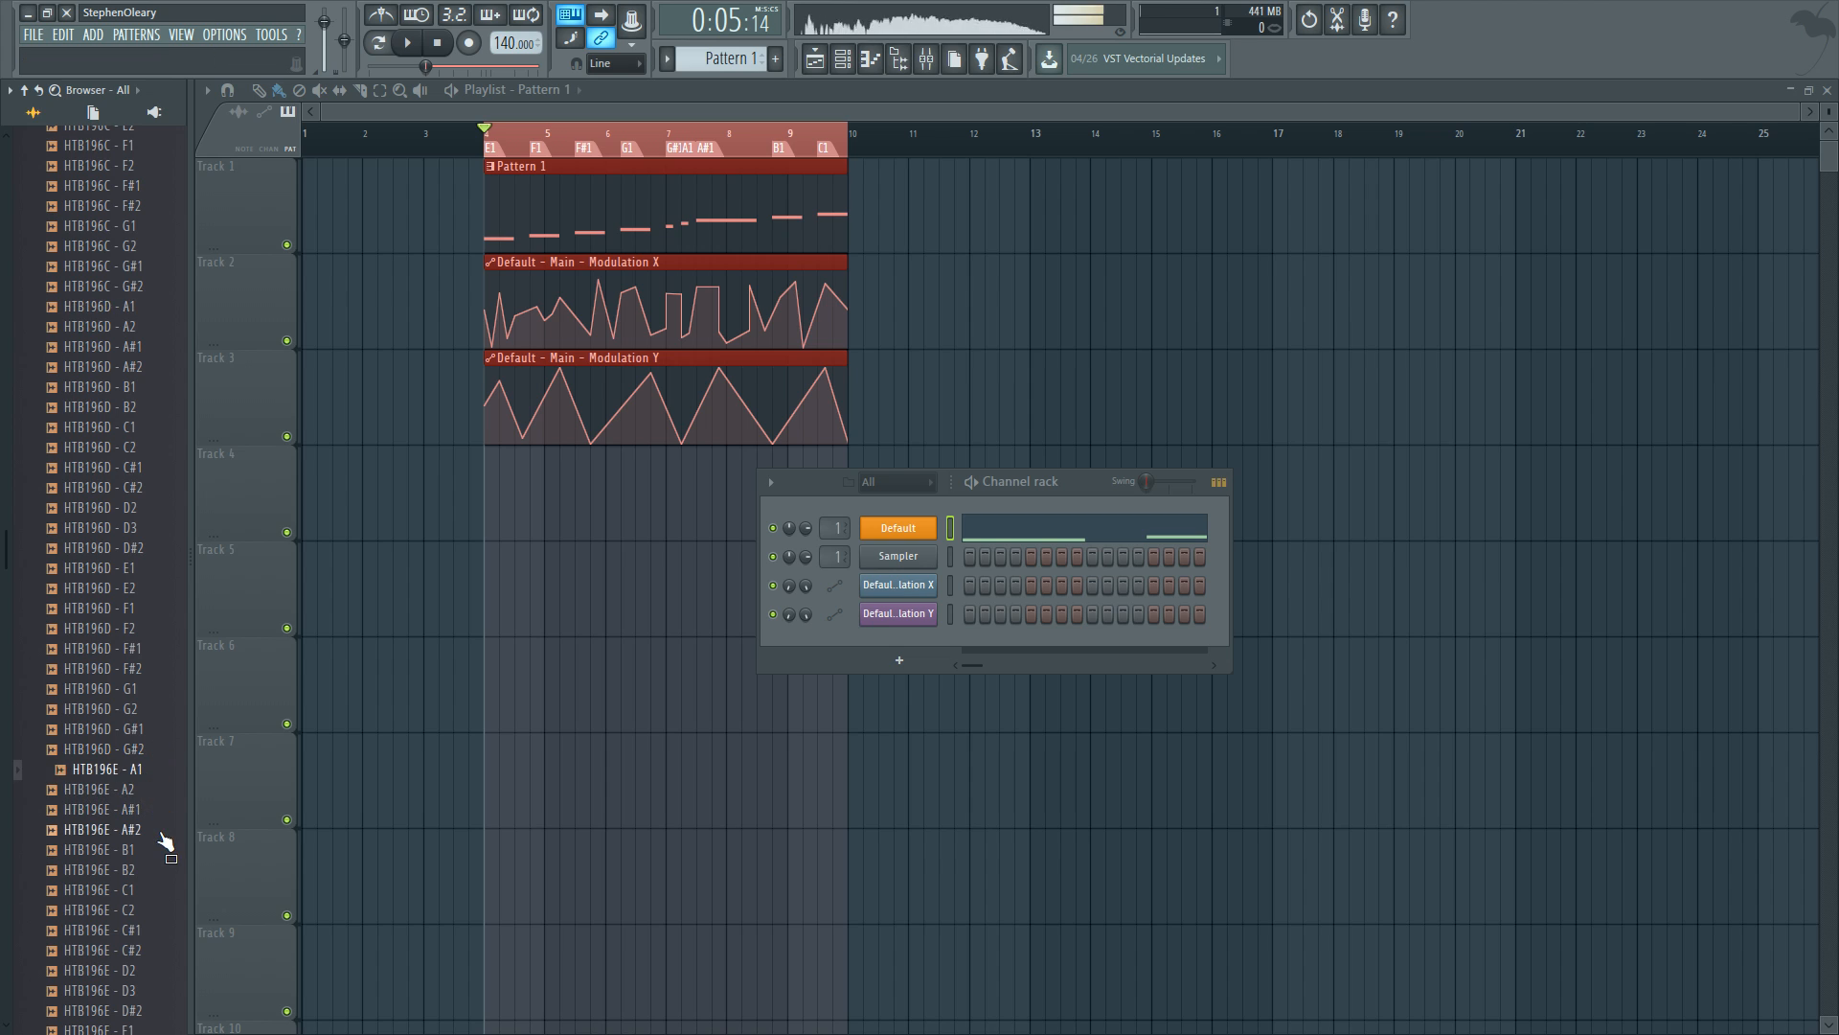
scroll(159, 835, down, 4)
click(144, 801)
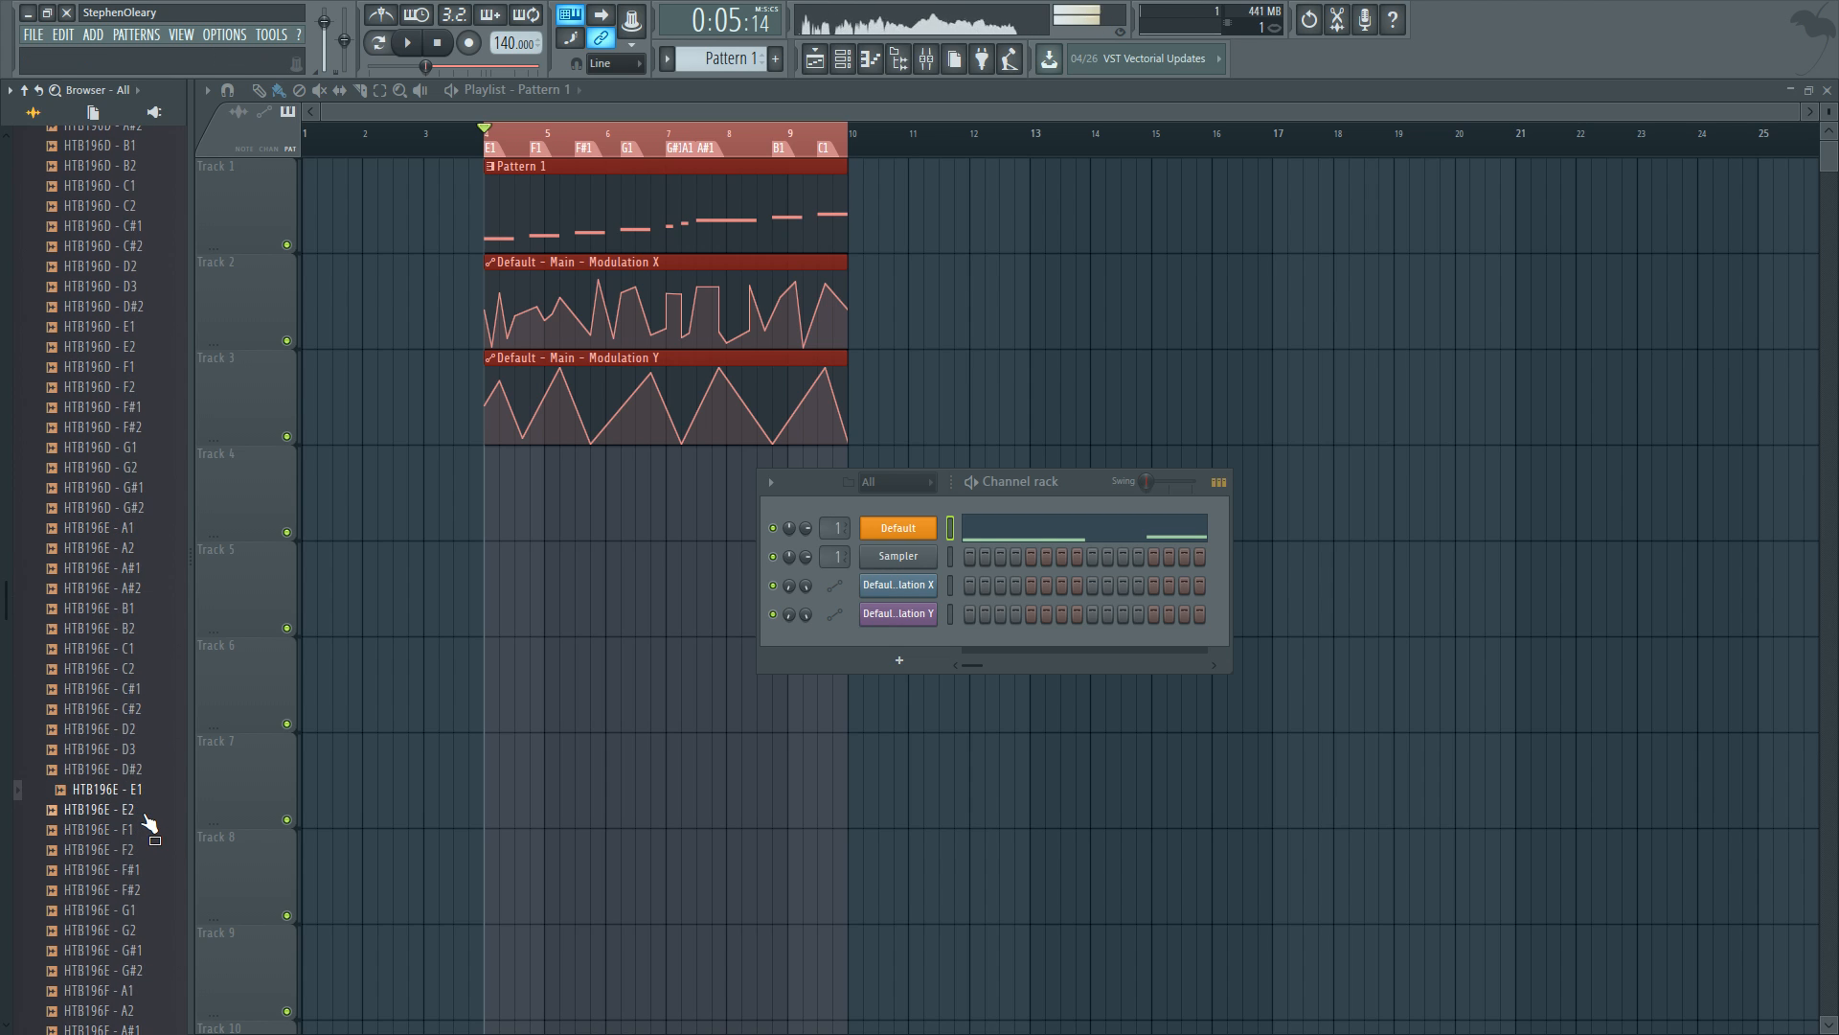
scroll(149, 819, down, 2)
scroll(151, 698, up, 3)
scroll(152, 739, up, 3)
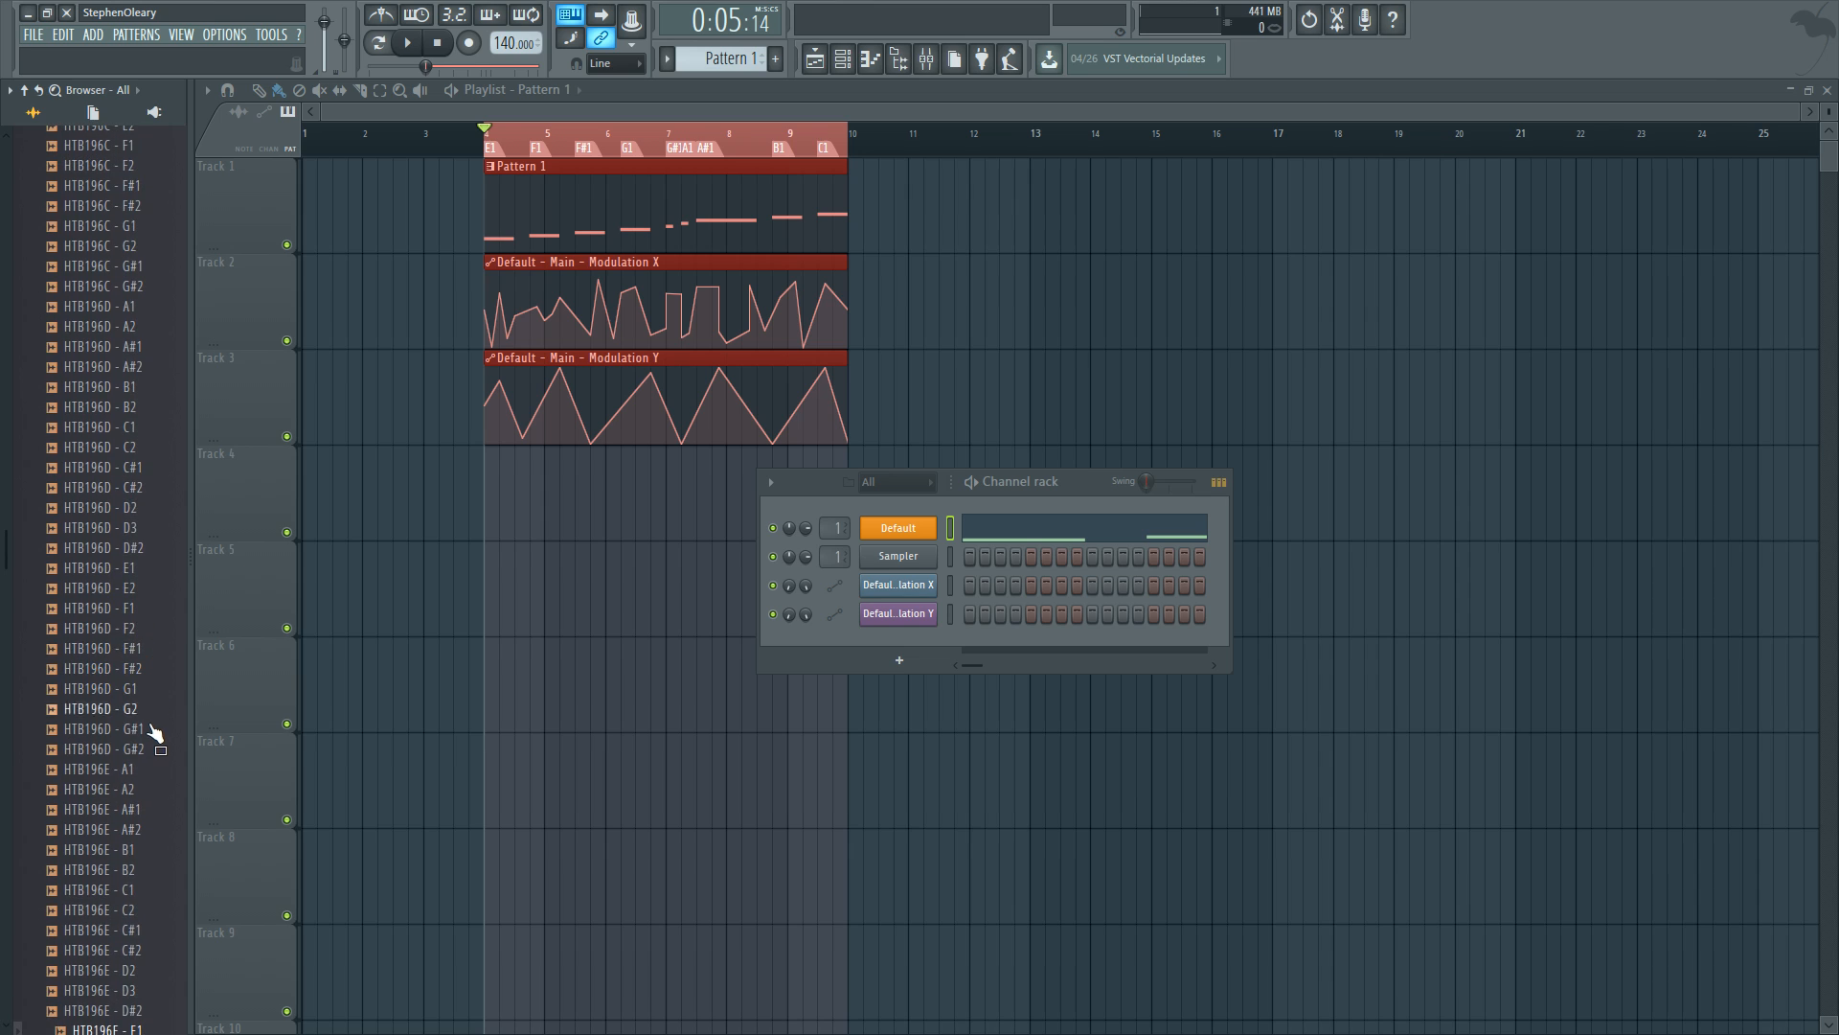
scroll(151, 728, up, 20)
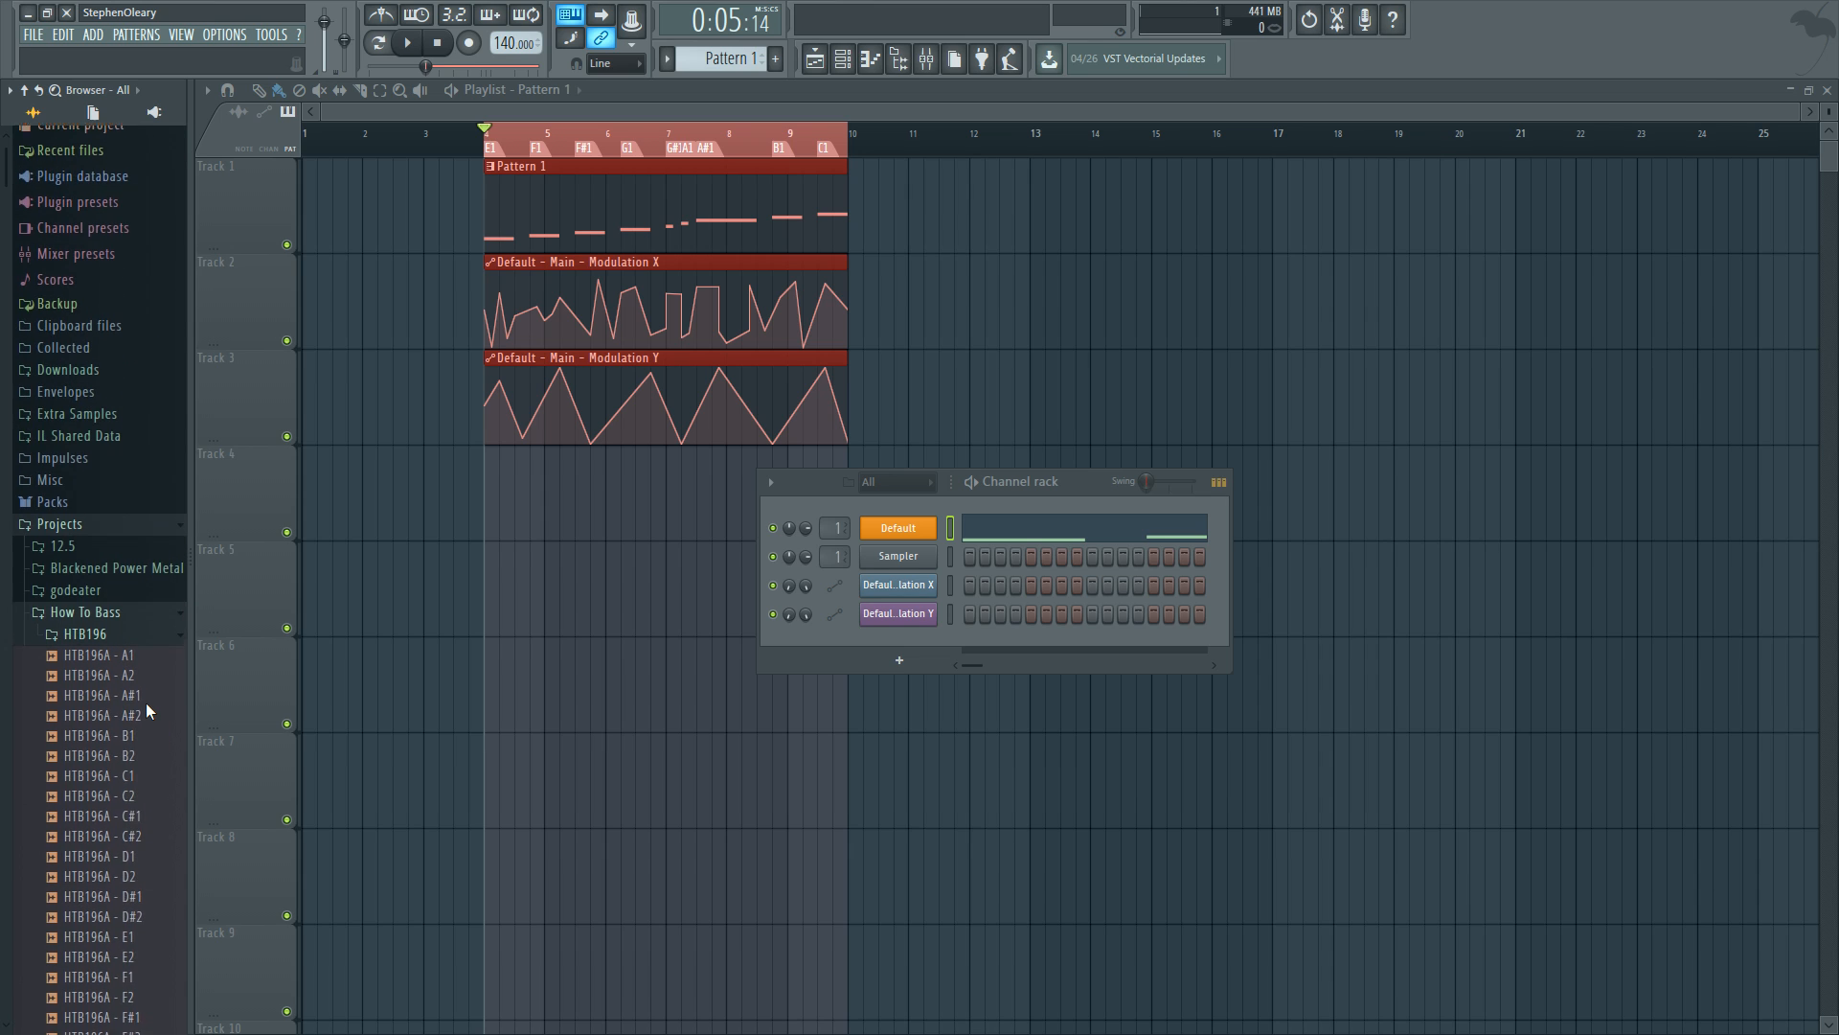
scroll(150, 709, down, 6)
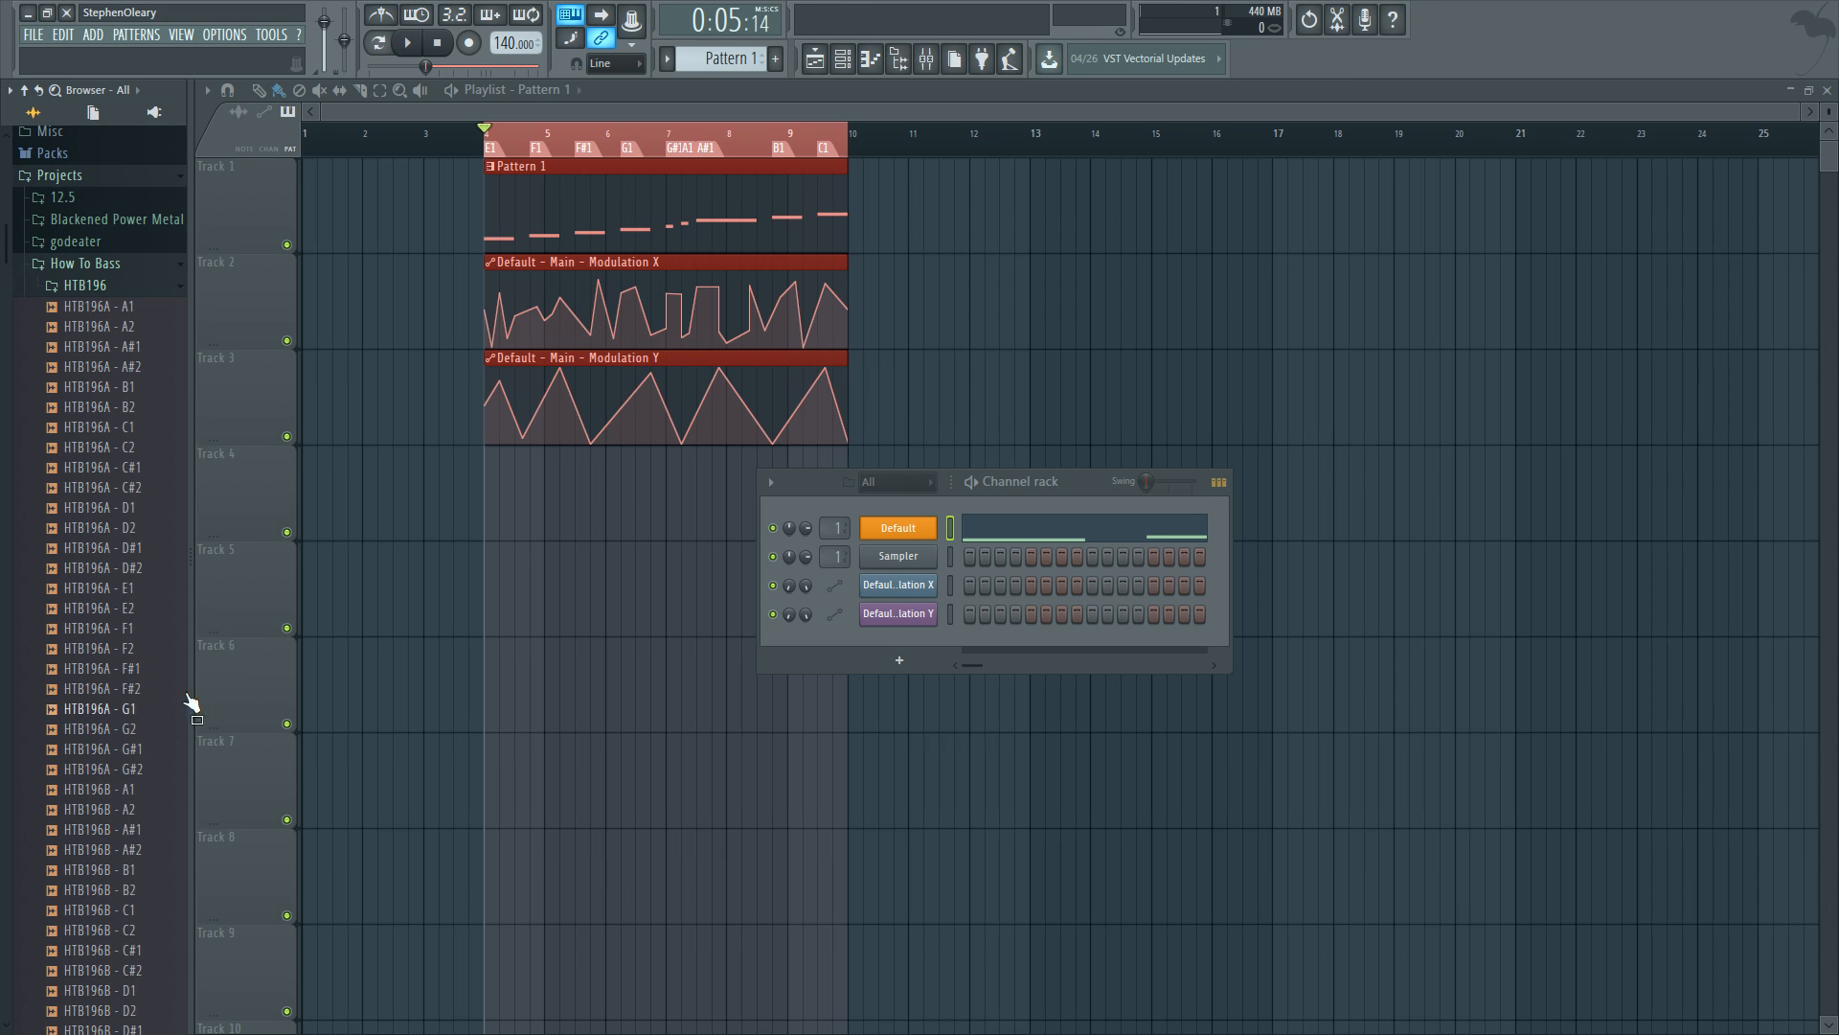
Step: Deselect the playlist clips with the Channel rack hidden and examine the note markers above Pattern 1 up close
right_click(428, 596)
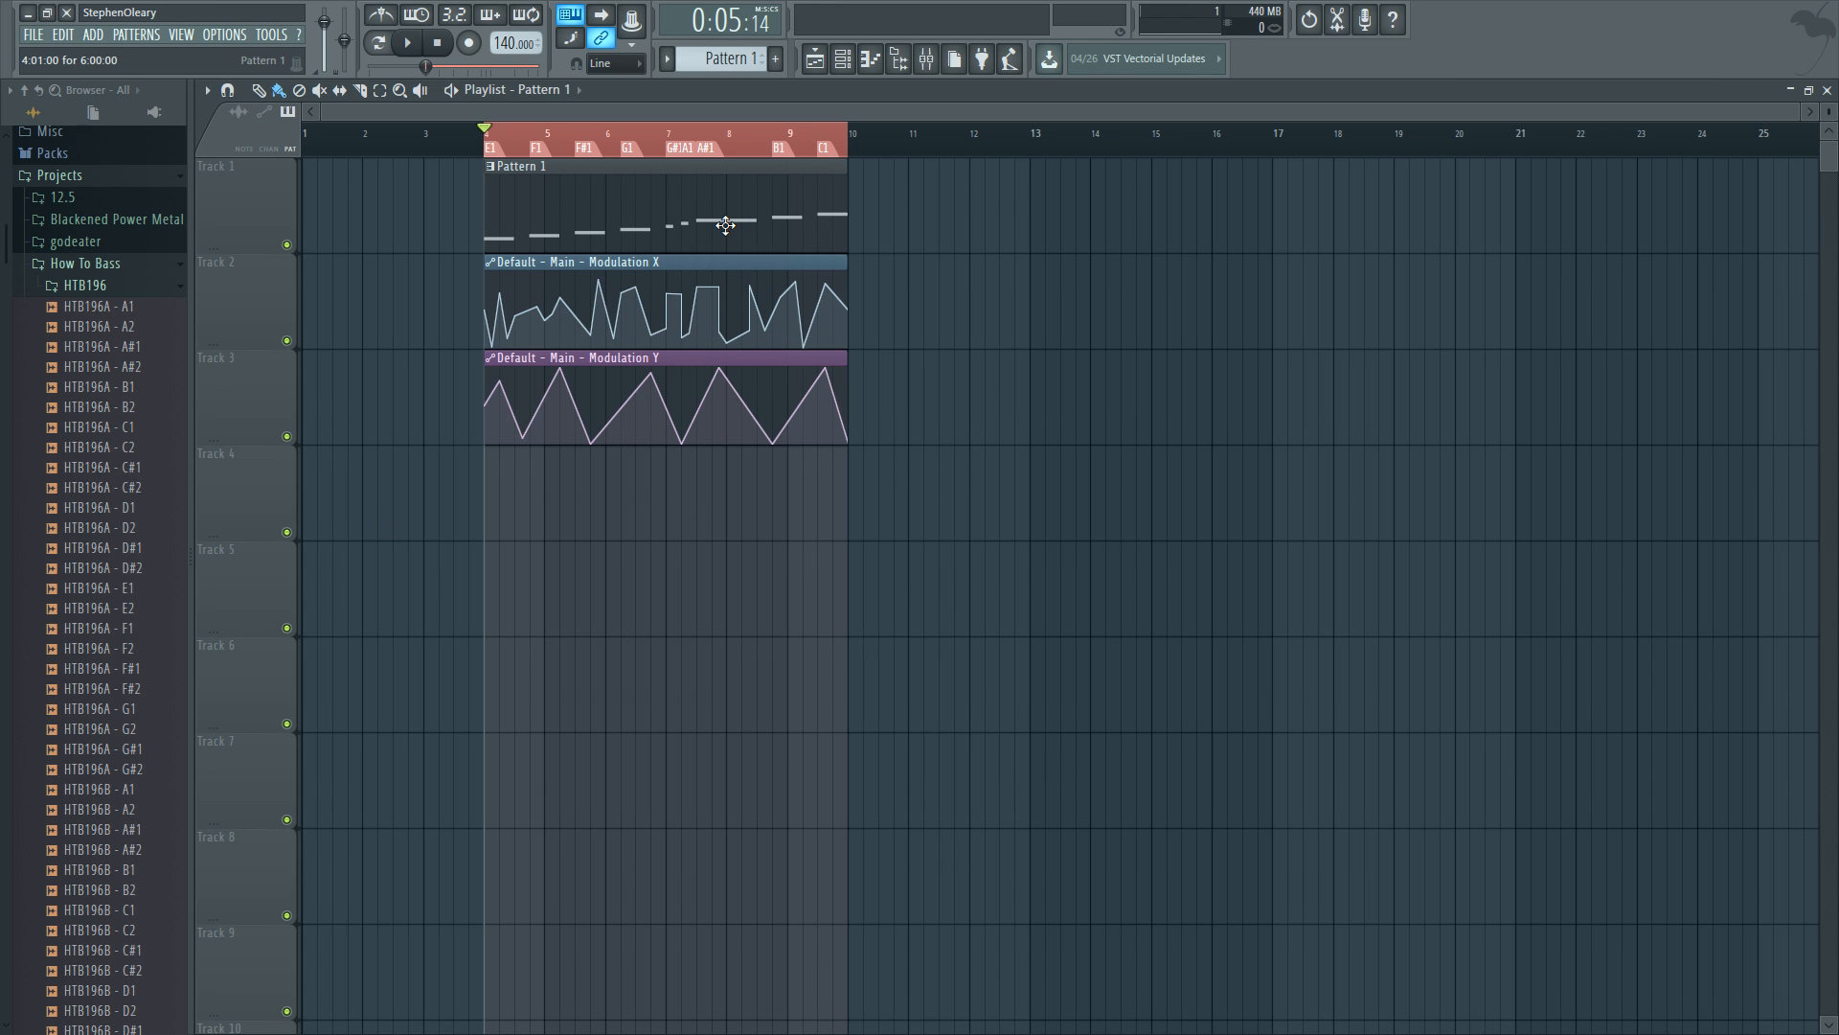
scroll(653, 306, up, 5)
scroll(733, 426, left, 4)
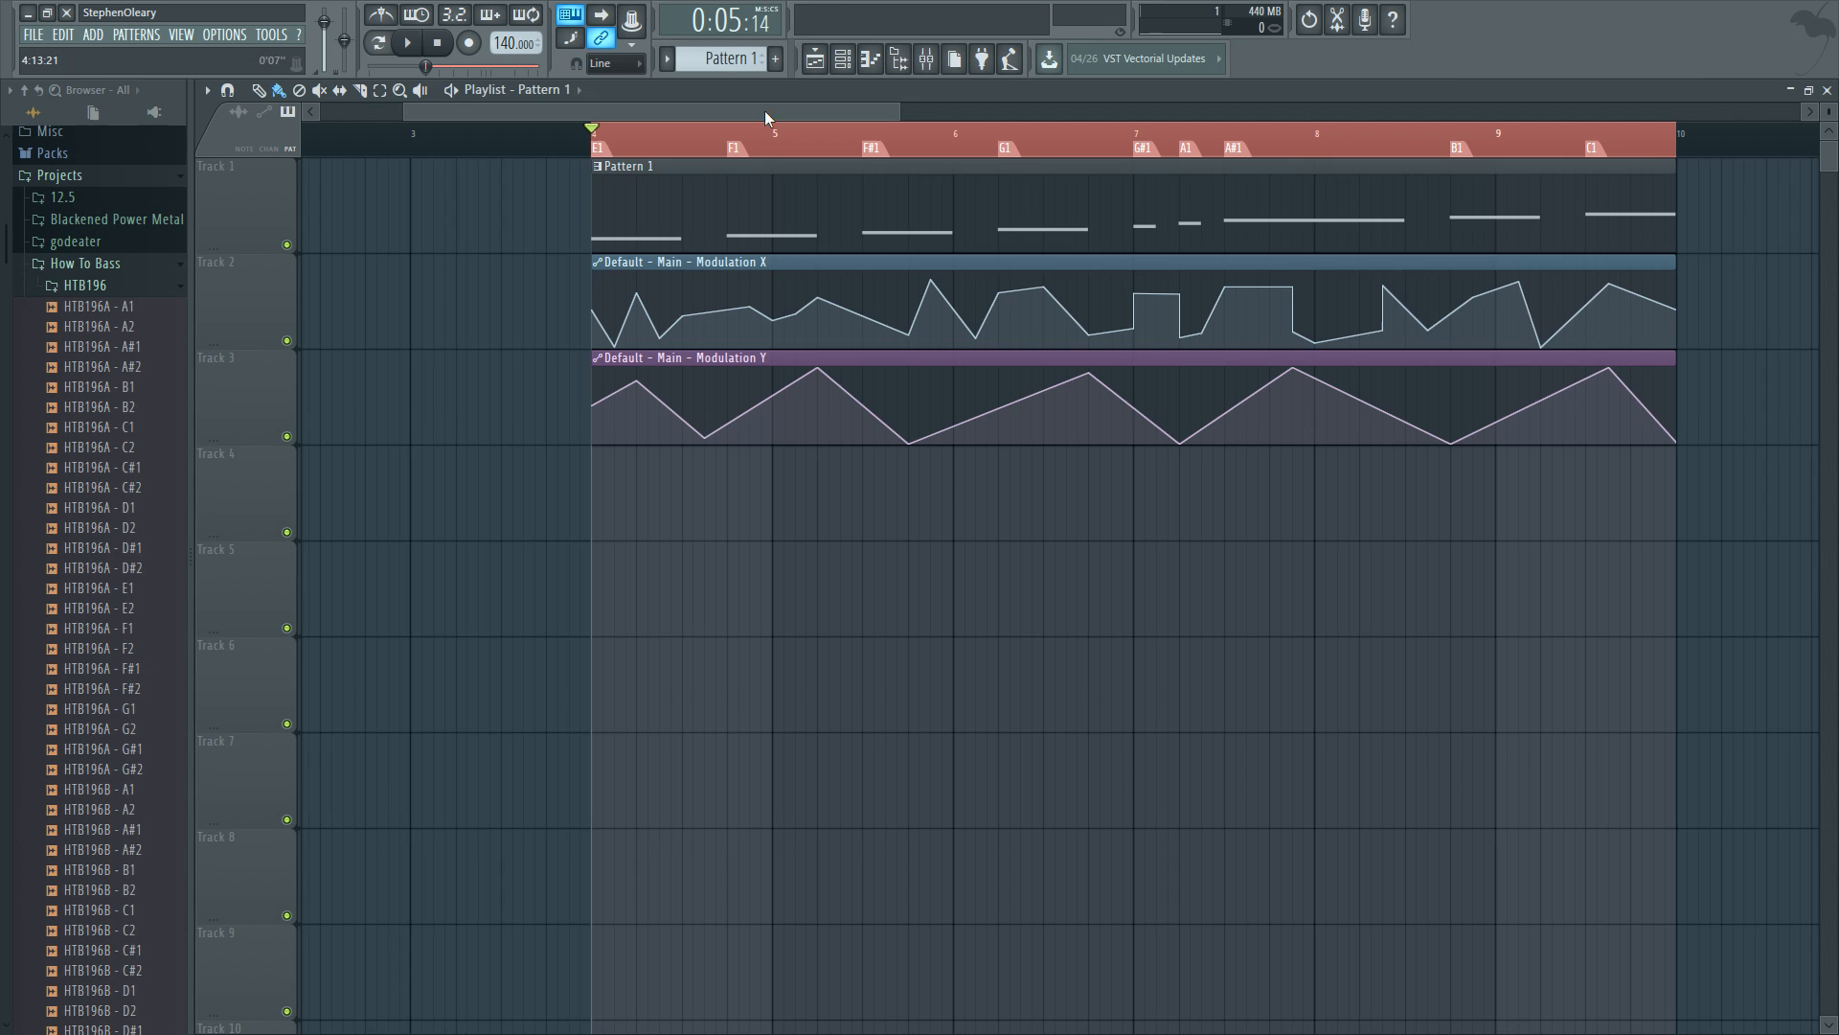